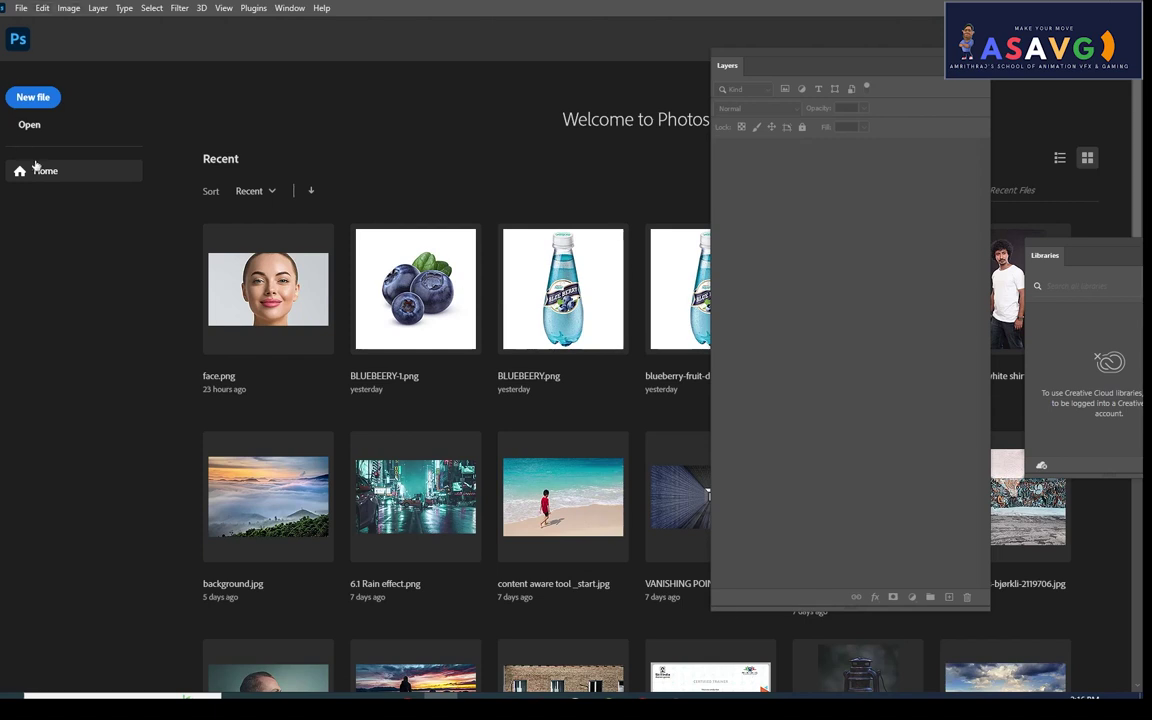
Step: Open the alley photo Crave-Painting-perspective-exerc.jpg from Desktop > PRESPECTIVE
left_click(29, 124)
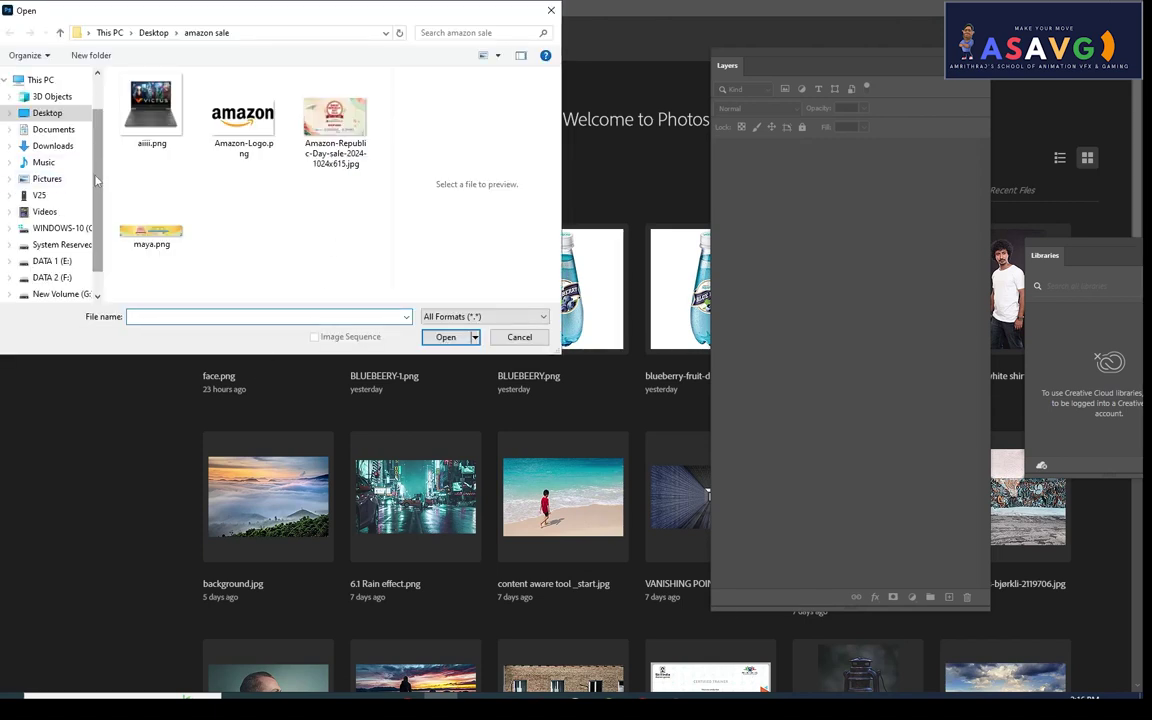
left_click(45, 113)
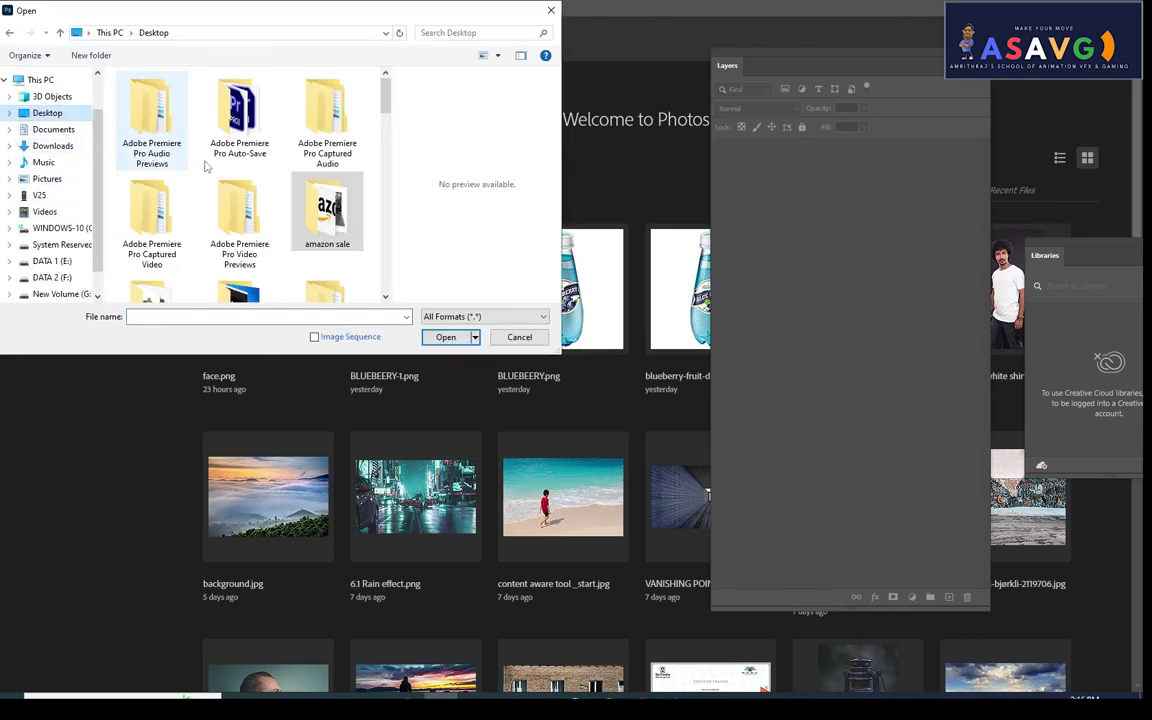
scroll(225, 180, "down", 5)
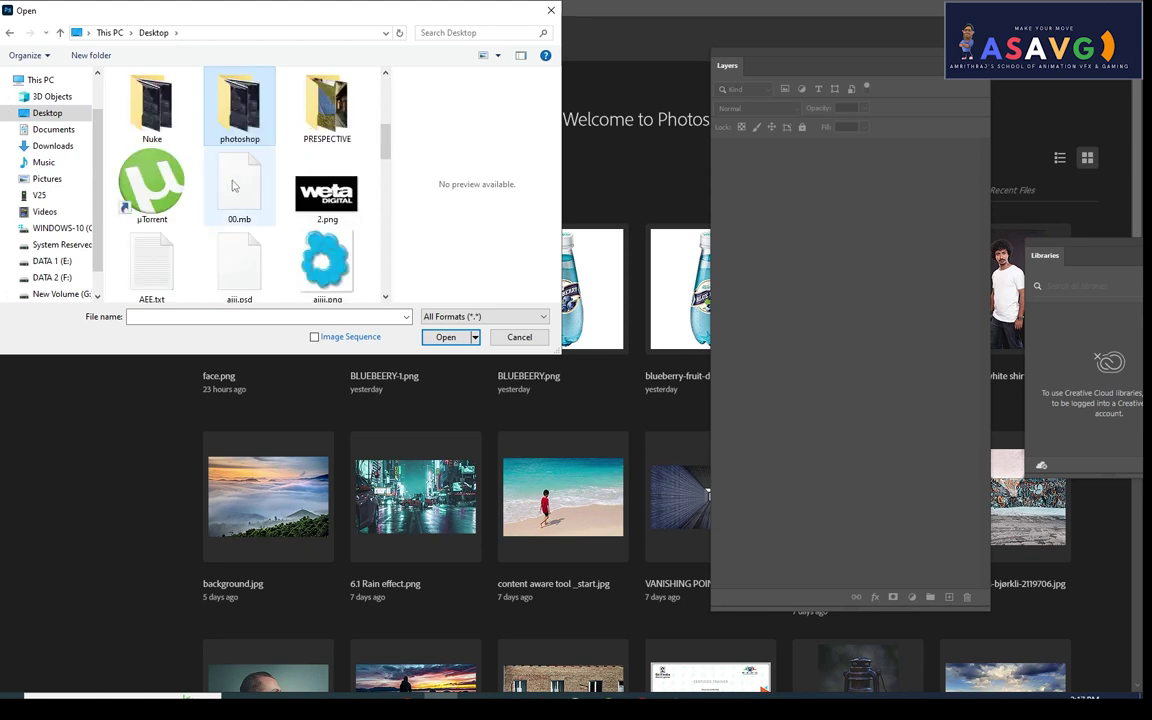
double_click(279, 92)
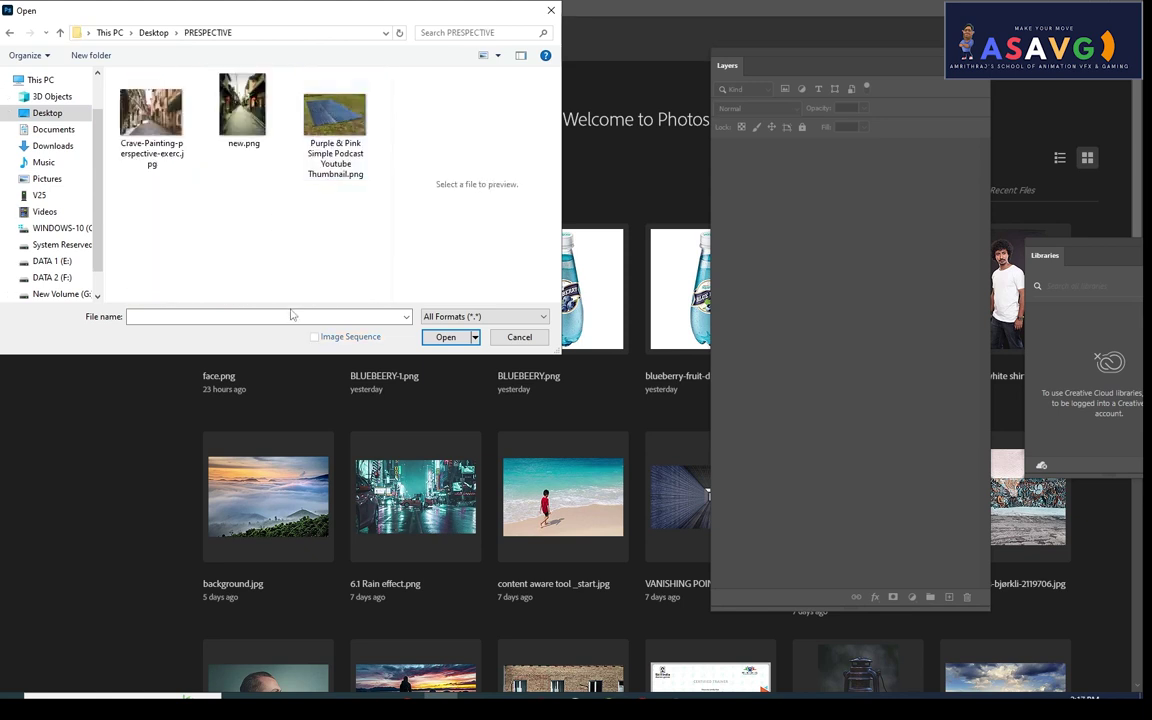
left_click(145, 130)
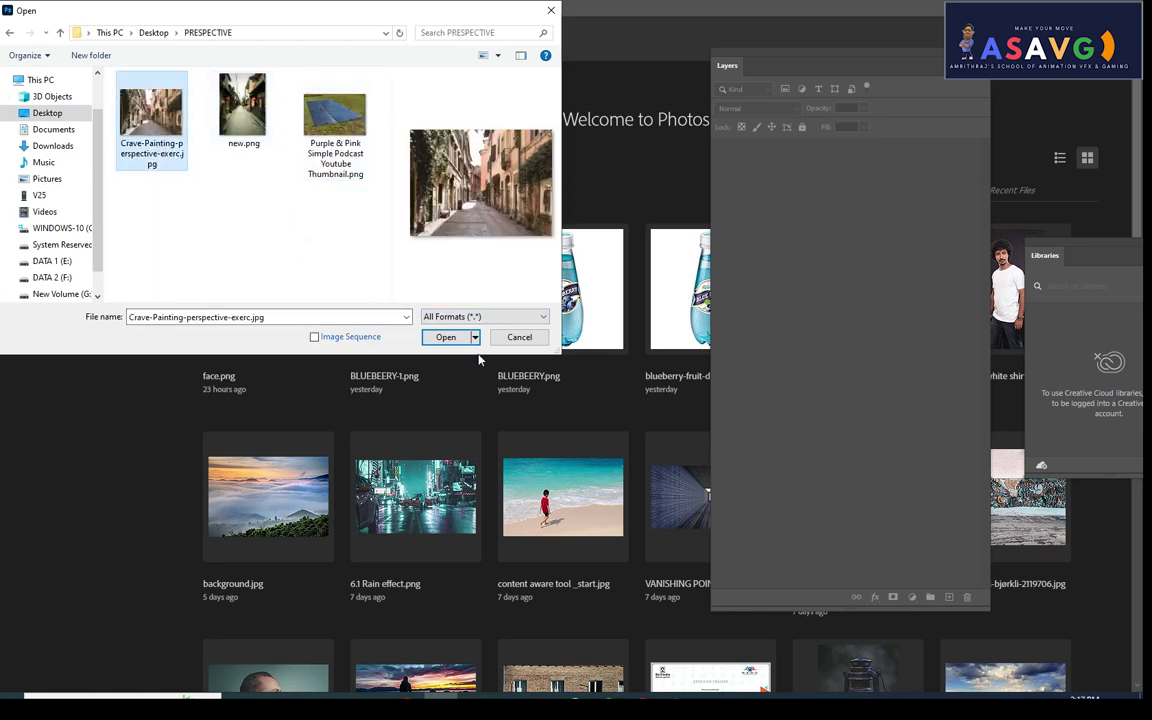
left_click(443, 338)
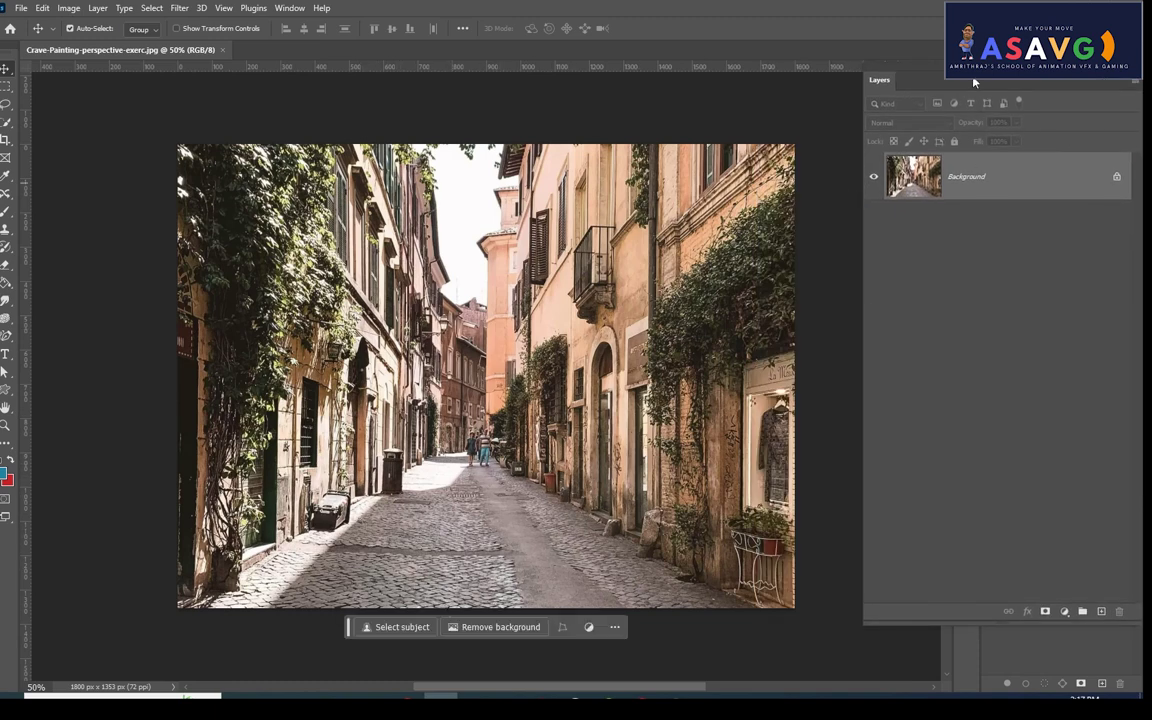
Step: Unlock the Background as Layer 0 and place the diamond-plate mat image above it
left_click(997, 171)
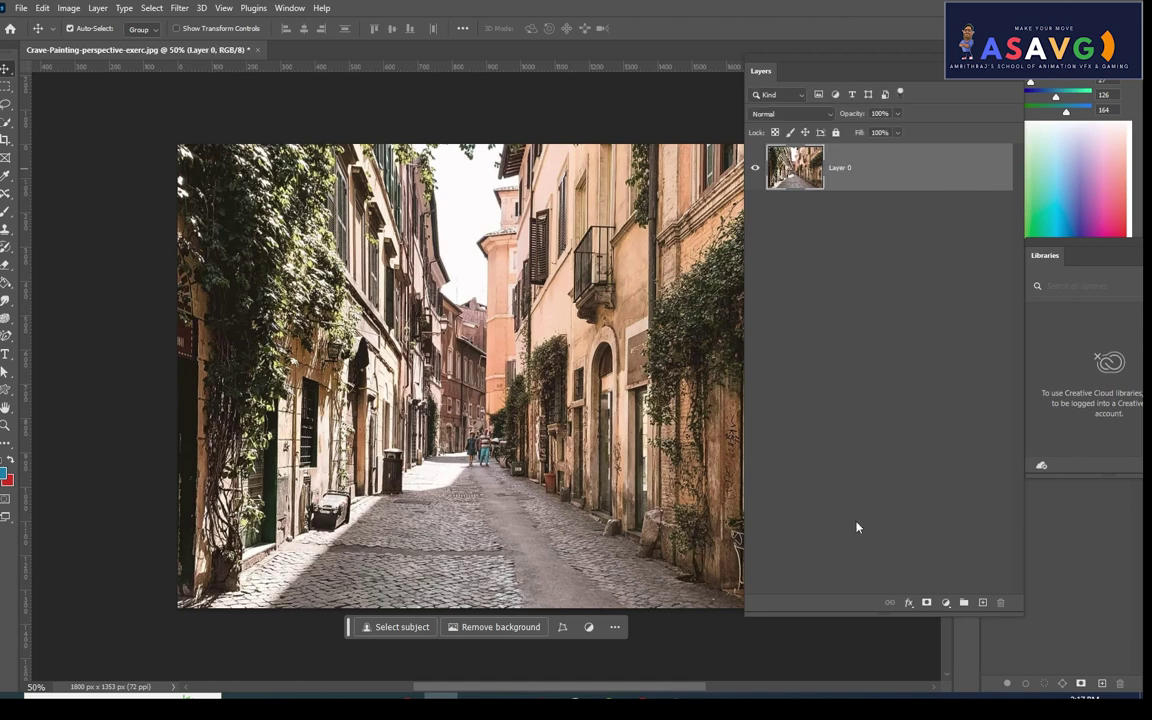
left_click(21, 8)
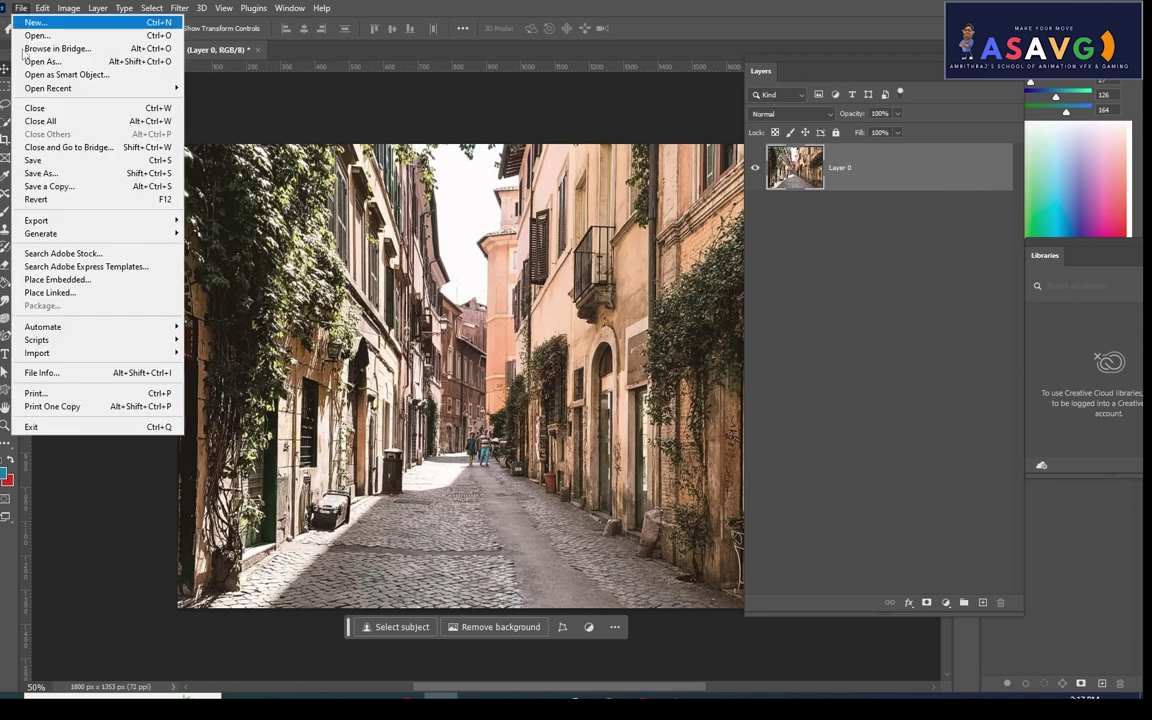
left_click(55, 292)
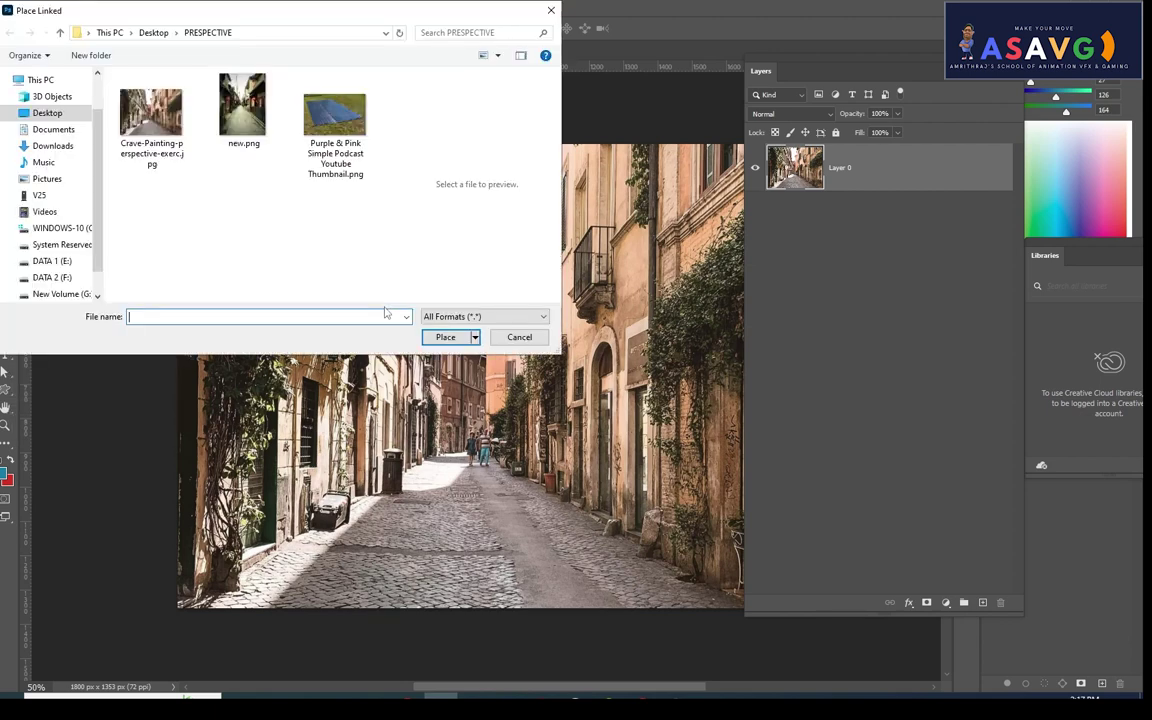
double_click(355, 135)
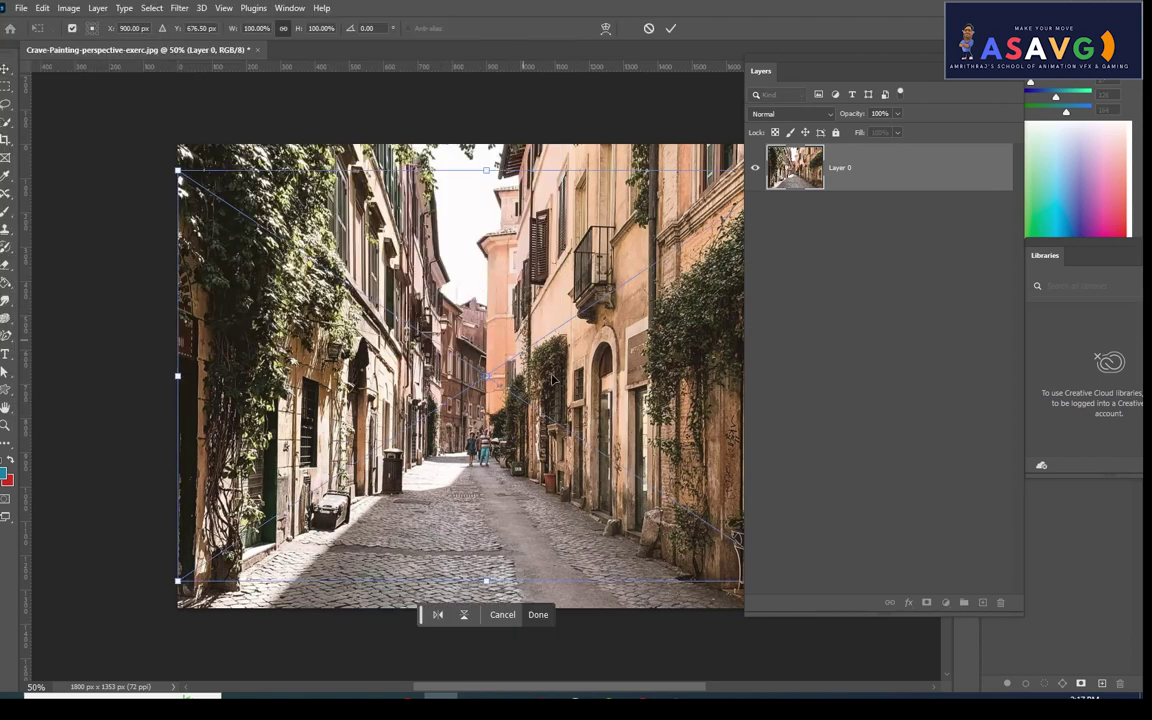
left_click_drag(553, 378, 567, 390)
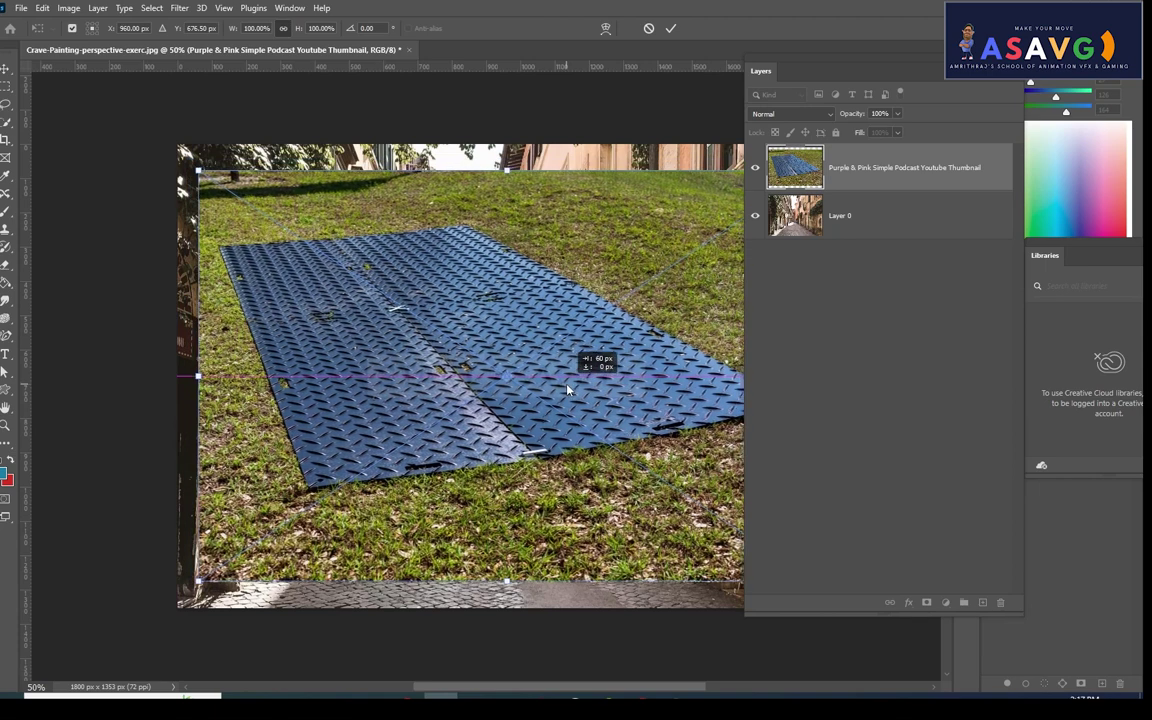
key("Return")
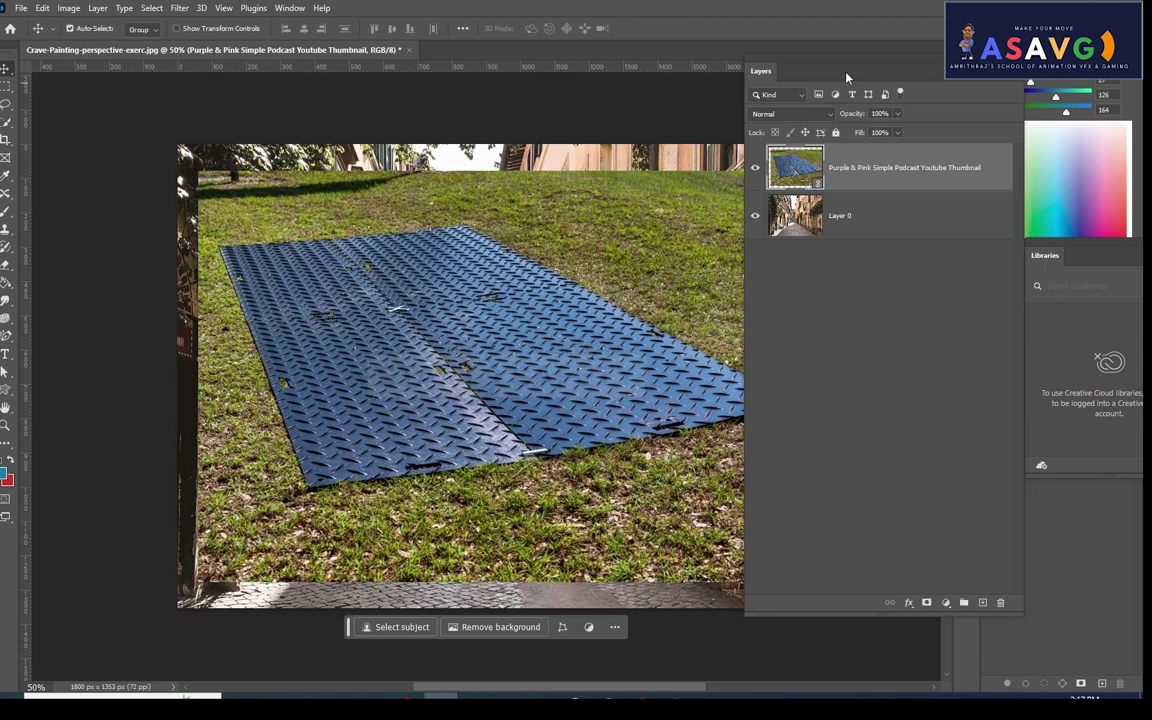
left_click_drag(842, 88, 944, 110)
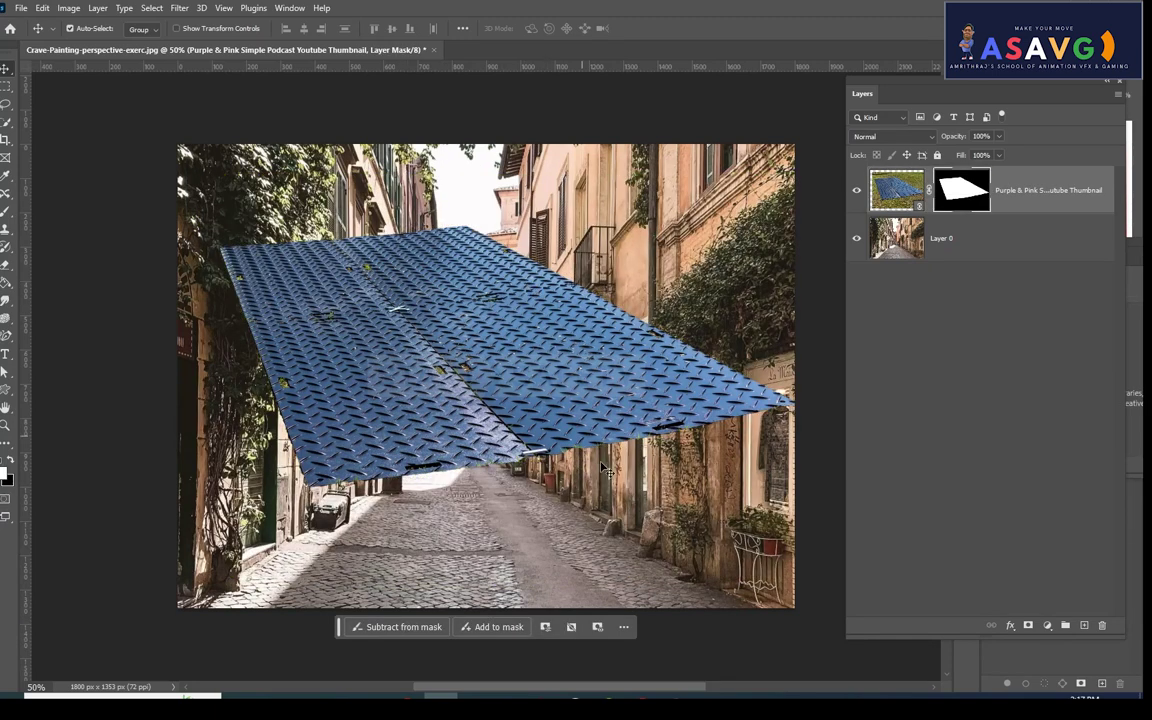
Step: Move the plate over the street, convert it to a smart object, rasterize it, and nudge it
mouse_move(449, 319)
left_mouse_down()
mouse_move(496, 383)
mouse_move(482, 460)
left_mouse_up()
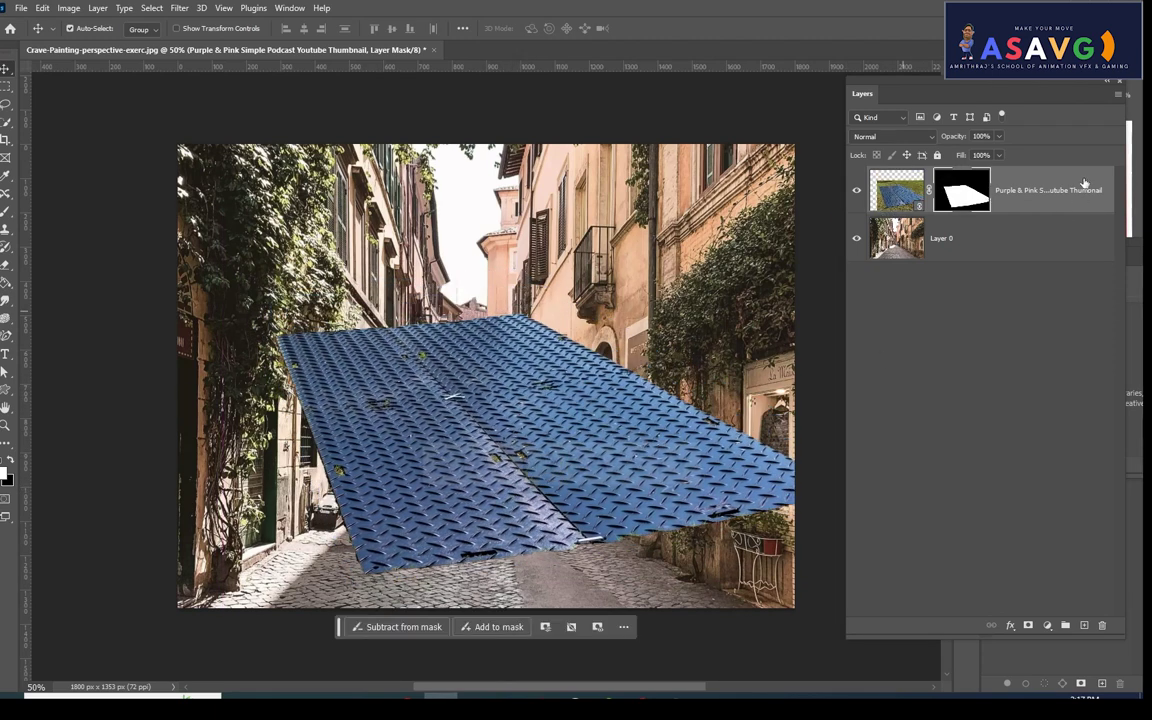
right_click(1059, 191)
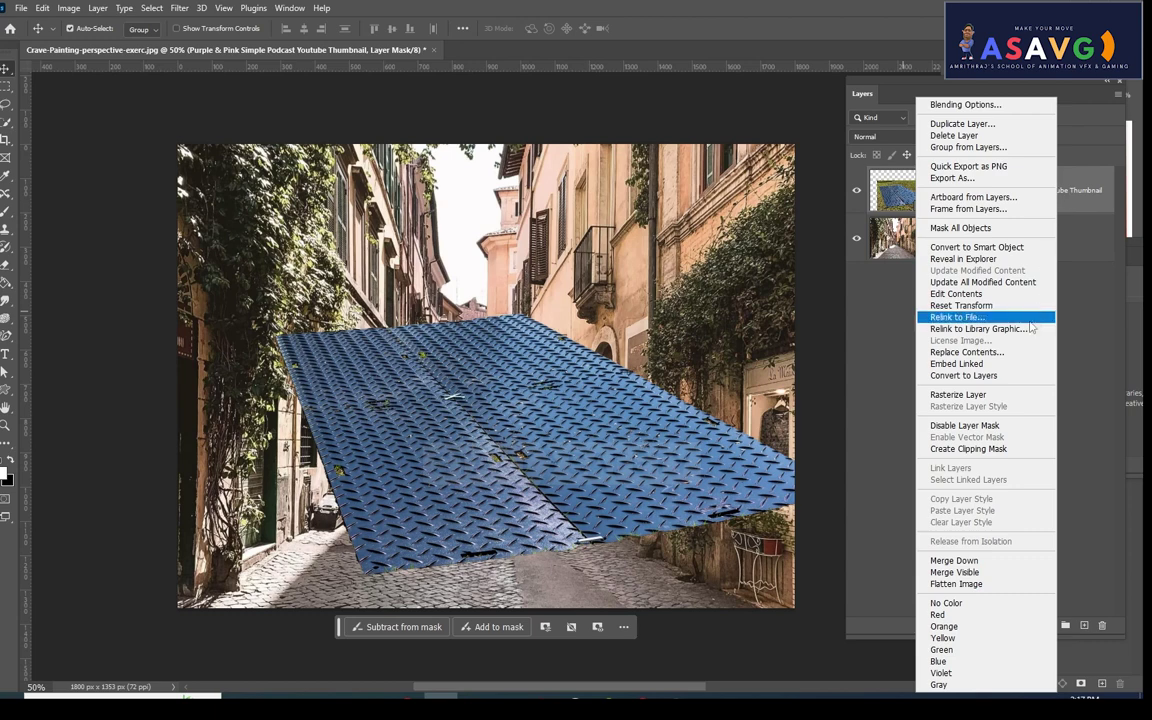
left_click(996, 399)
right_click(1033, 190)
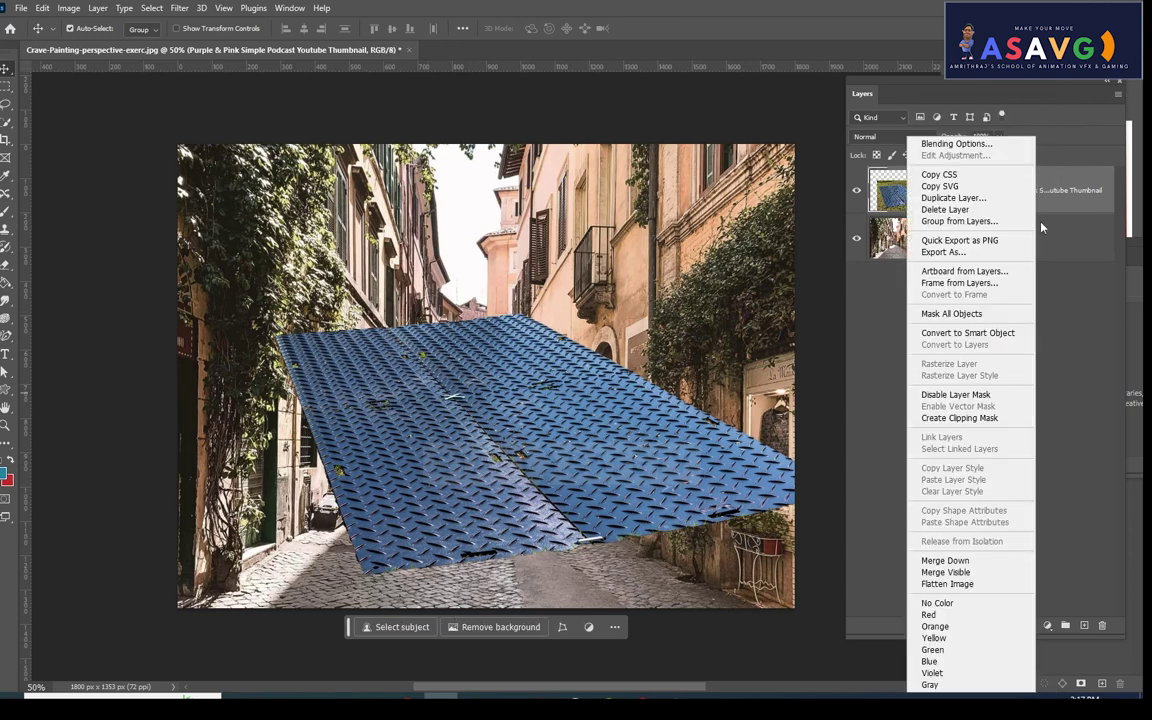
left_click(967, 333)
right_click(1033, 200)
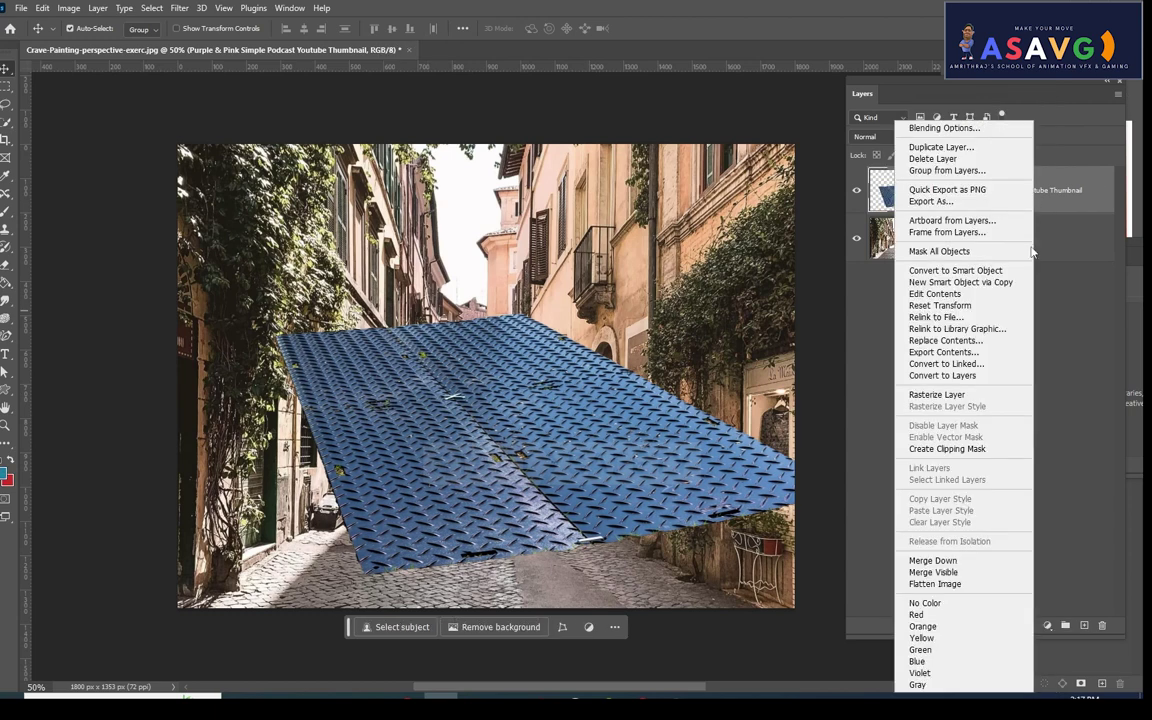
left_click(964, 395)
left_click_drag(530, 478, 550, 466)
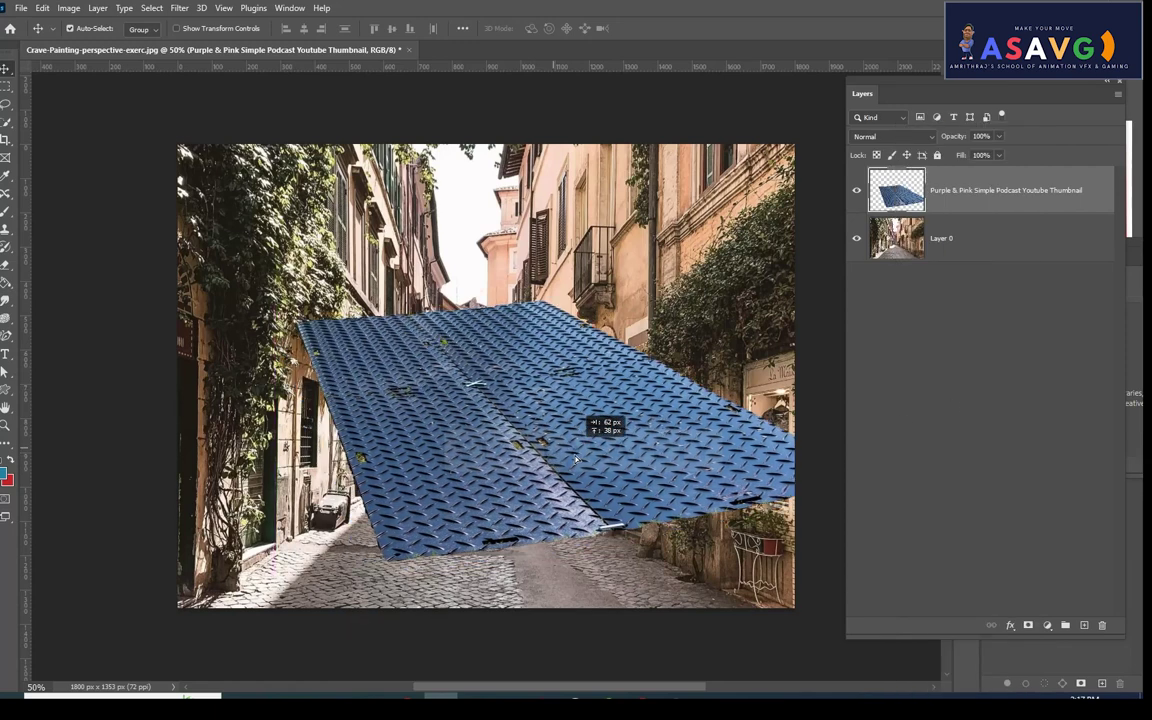
left_click_drag(590, 412, 578, 414)
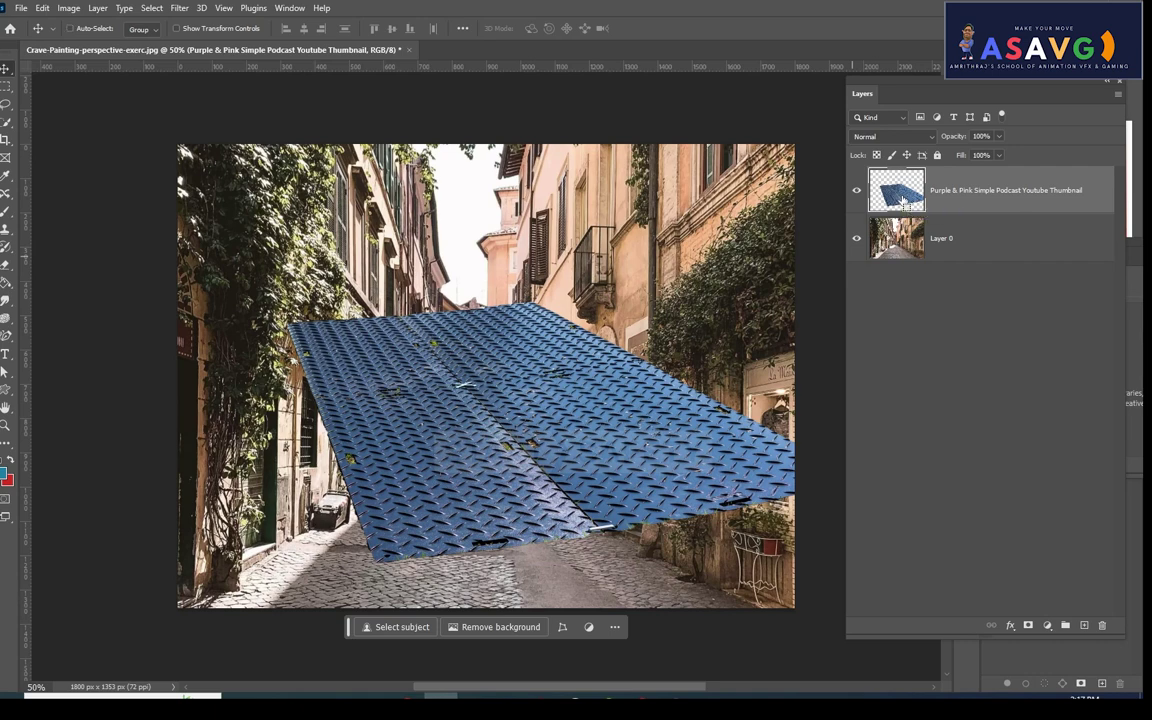
Step: Load the plate's selection, copy its pixels and hide it, then deselect and show it again
left_click(903, 200, "ctrl")
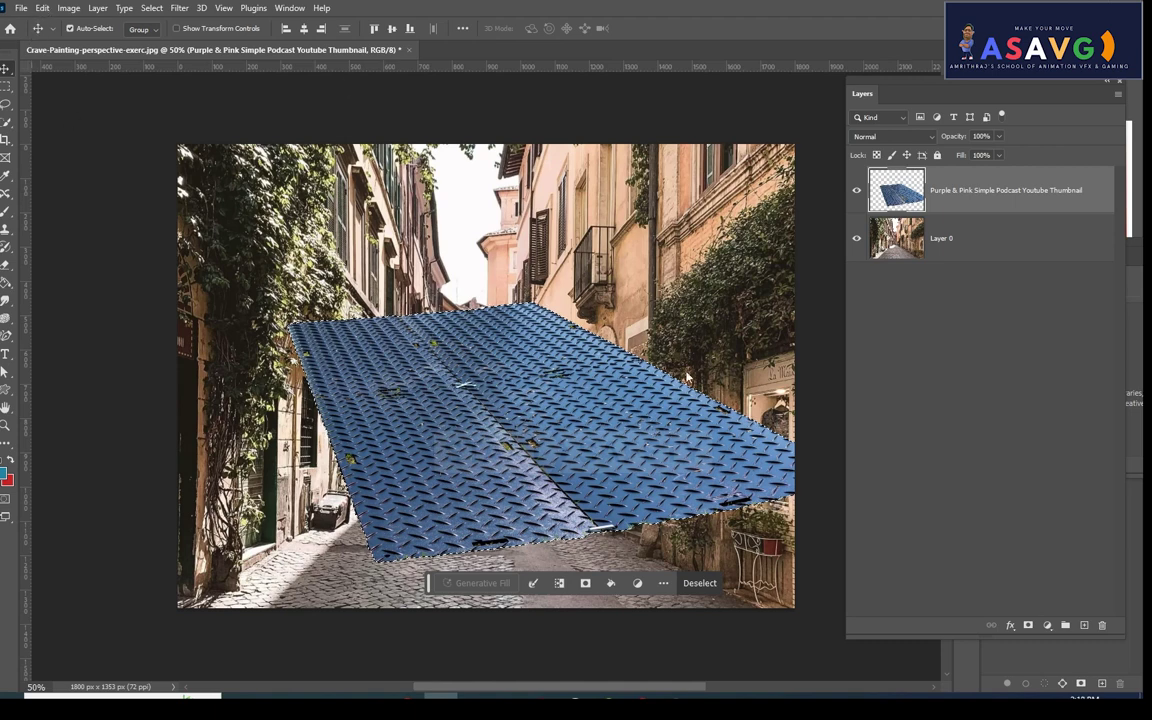
left_click(43, 8)
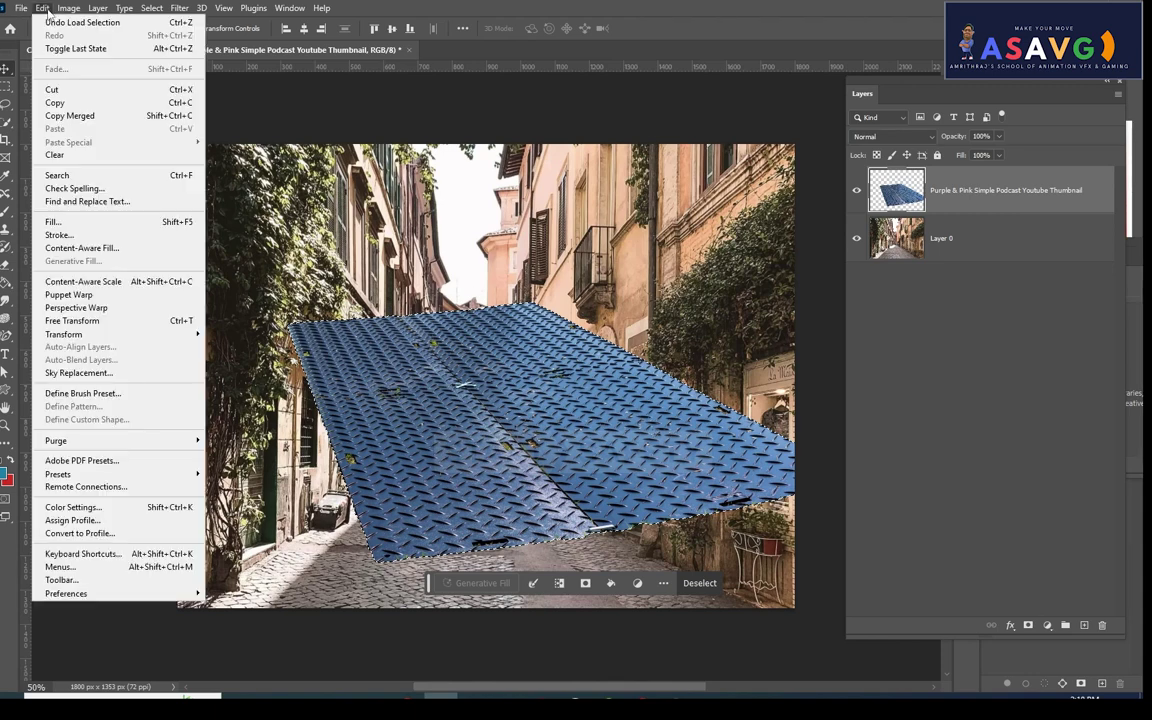
left_click(62, 102)
left_click(856, 190)
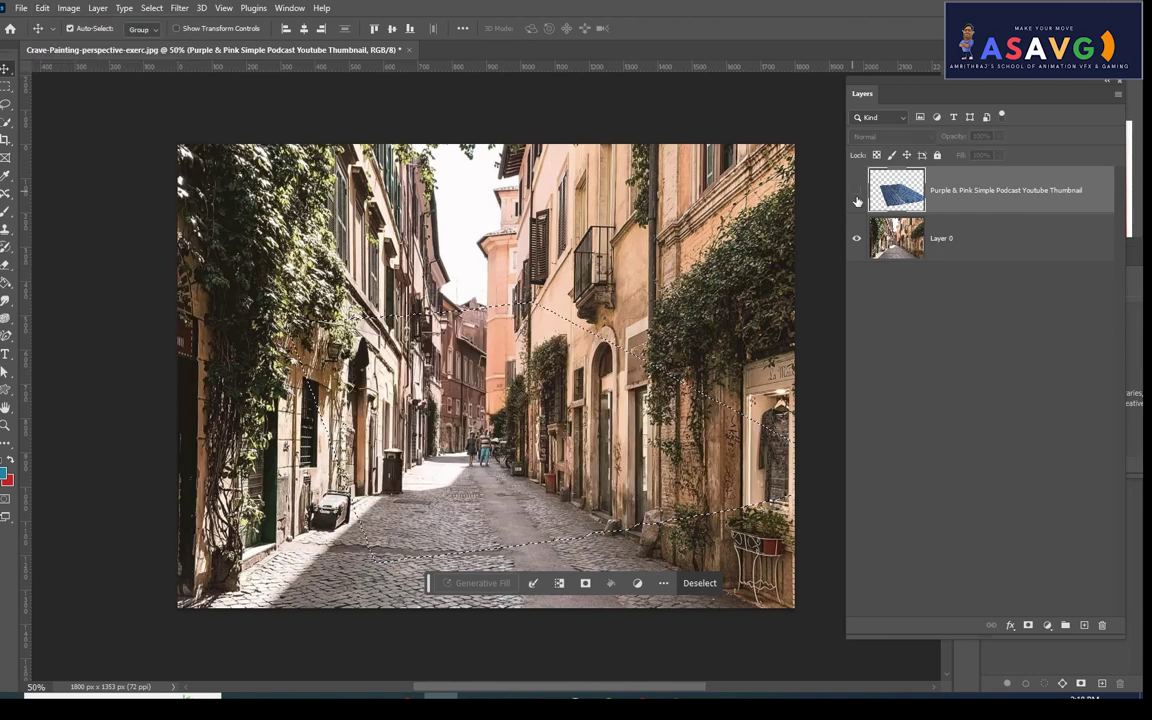
key("ctrl+d")
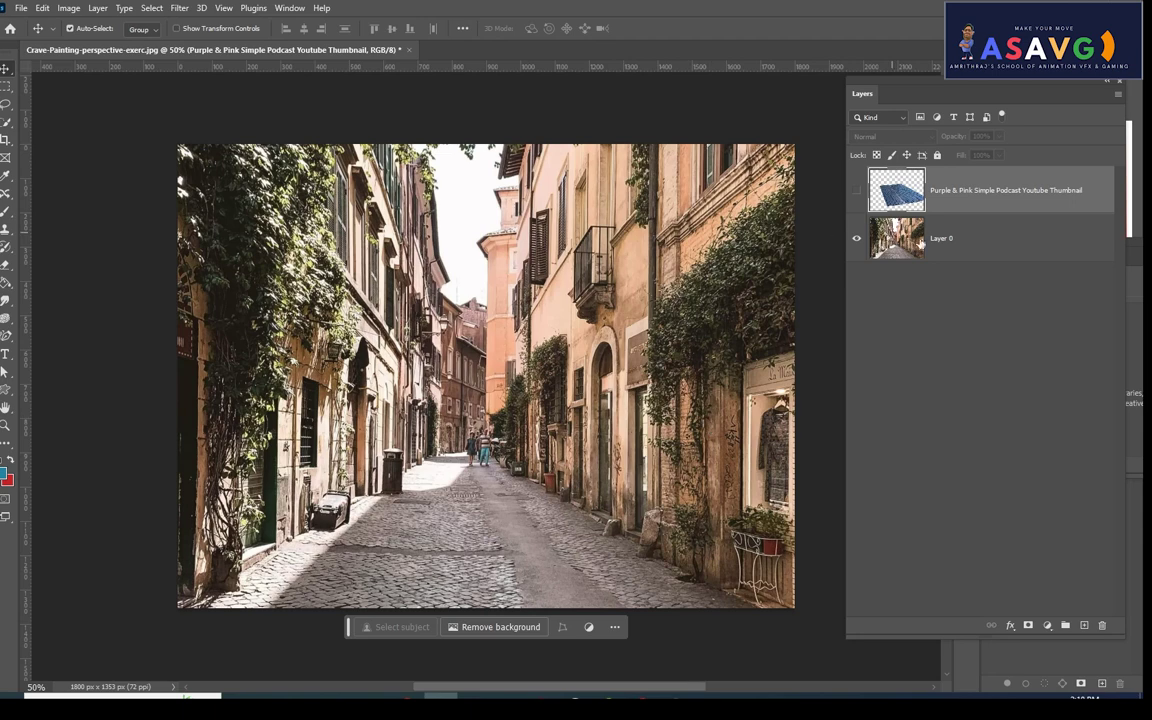
left_click(857, 192)
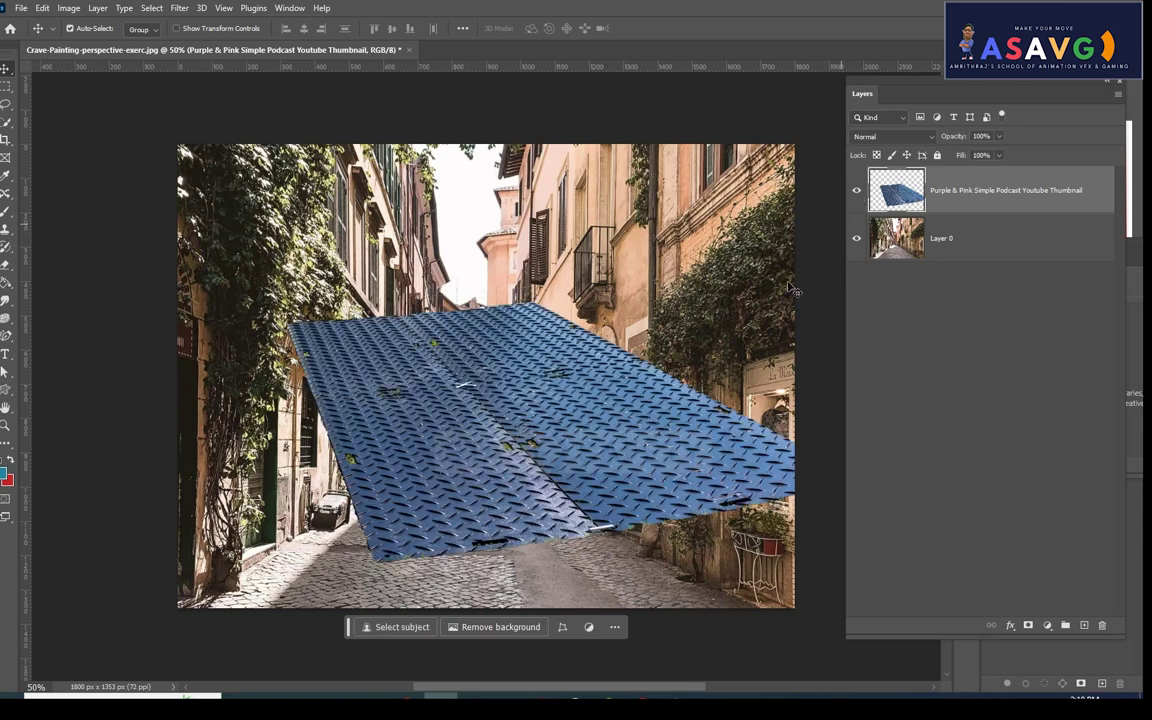
Step: Reload the plate selection, copy its pixels again and hide the plate layer
left_click(900, 200, "ctrl")
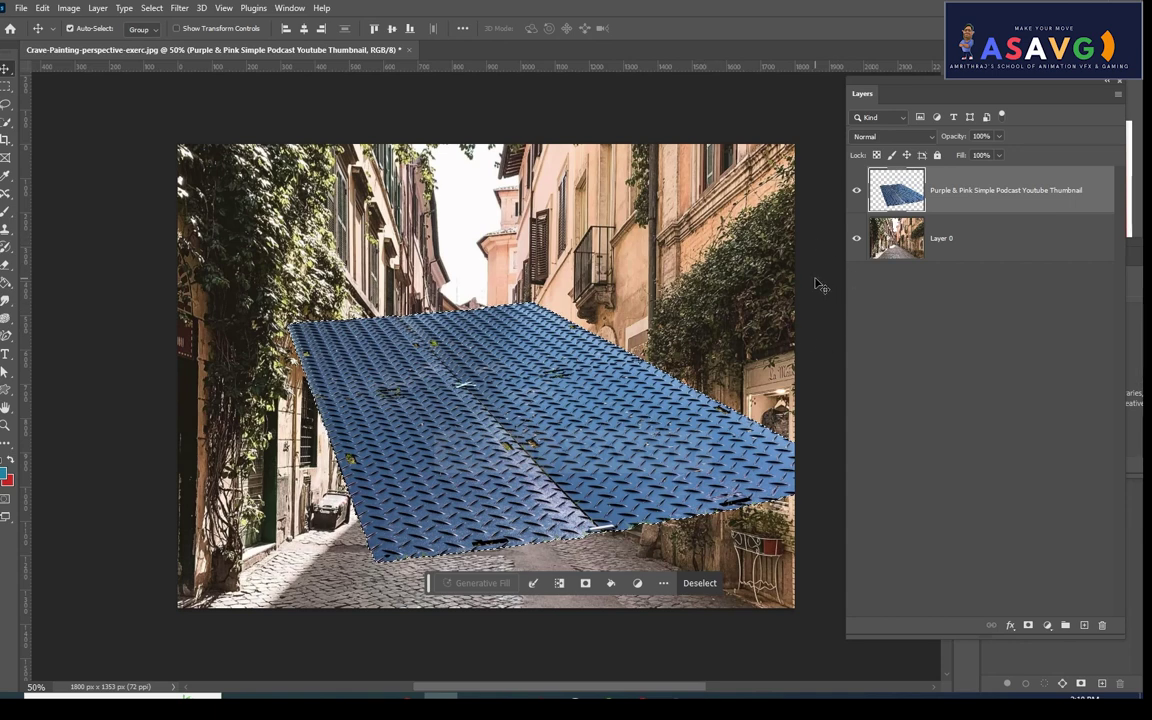
left_click(42, 8)
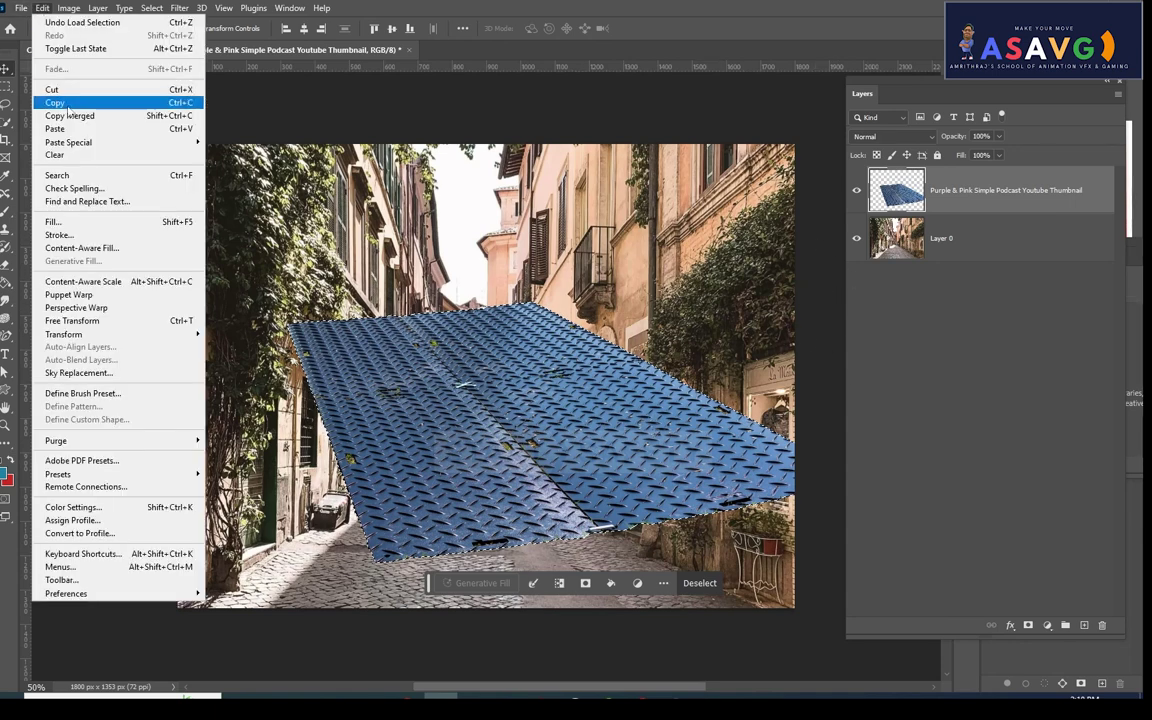
left_click(58, 102)
left_click(856, 190)
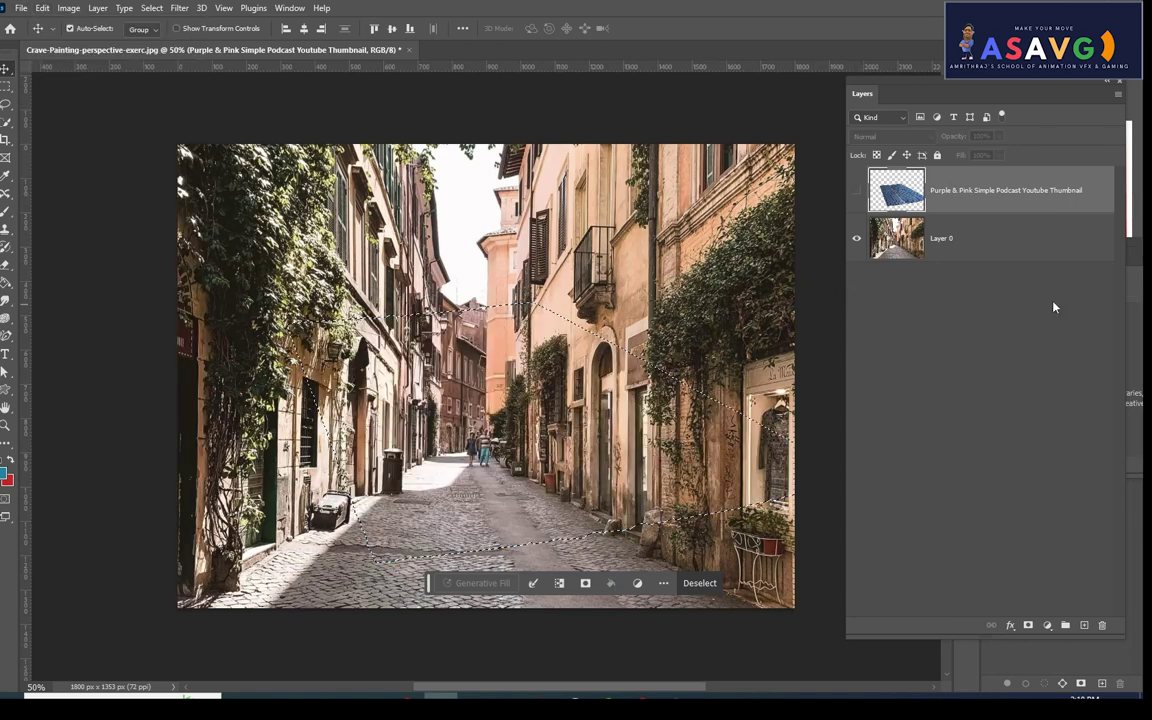
left_click_drag(884, 82, 859, 70)
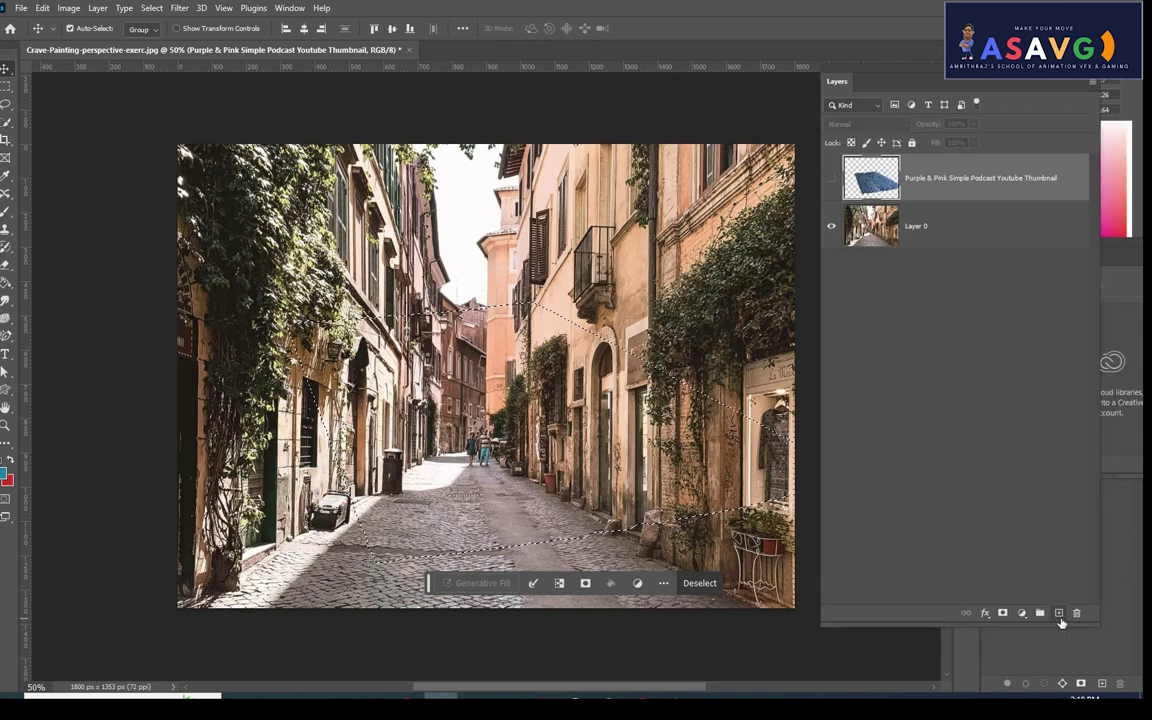
Step: Add a new empty layer, deselect, and launch Filter > Vanishing Point
key("ctrl+shift+alt+n")
key("ctrl+d")
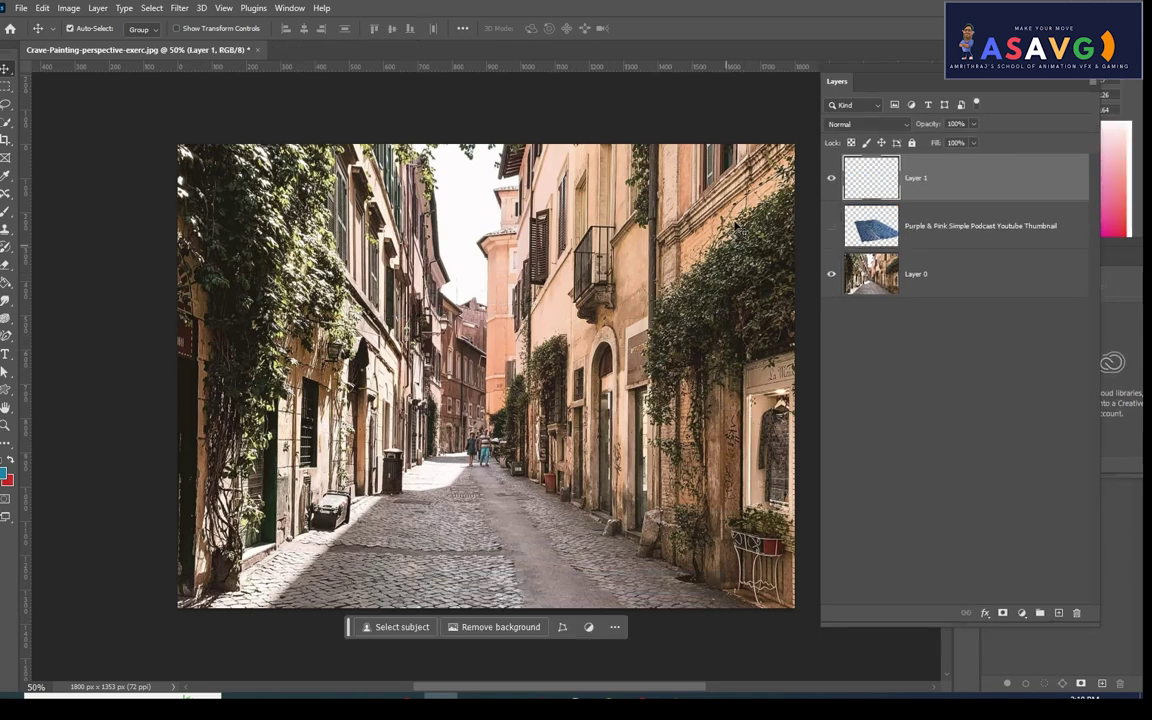
left_click(180, 8)
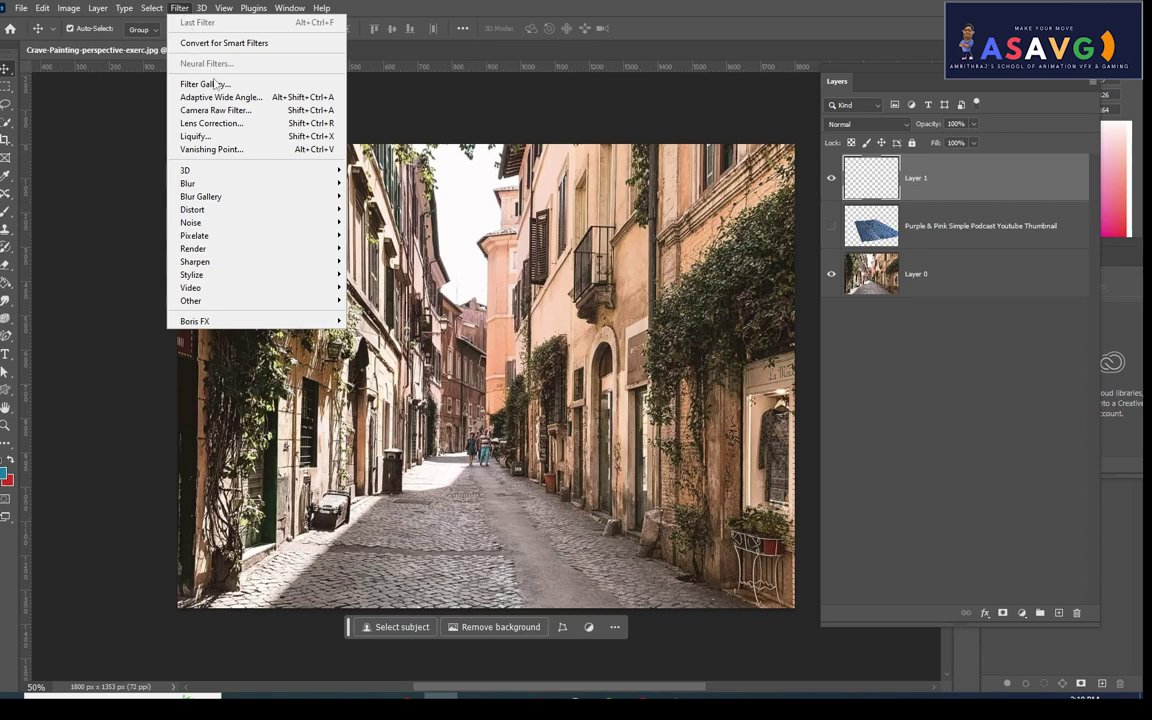
left_click(229, 150)
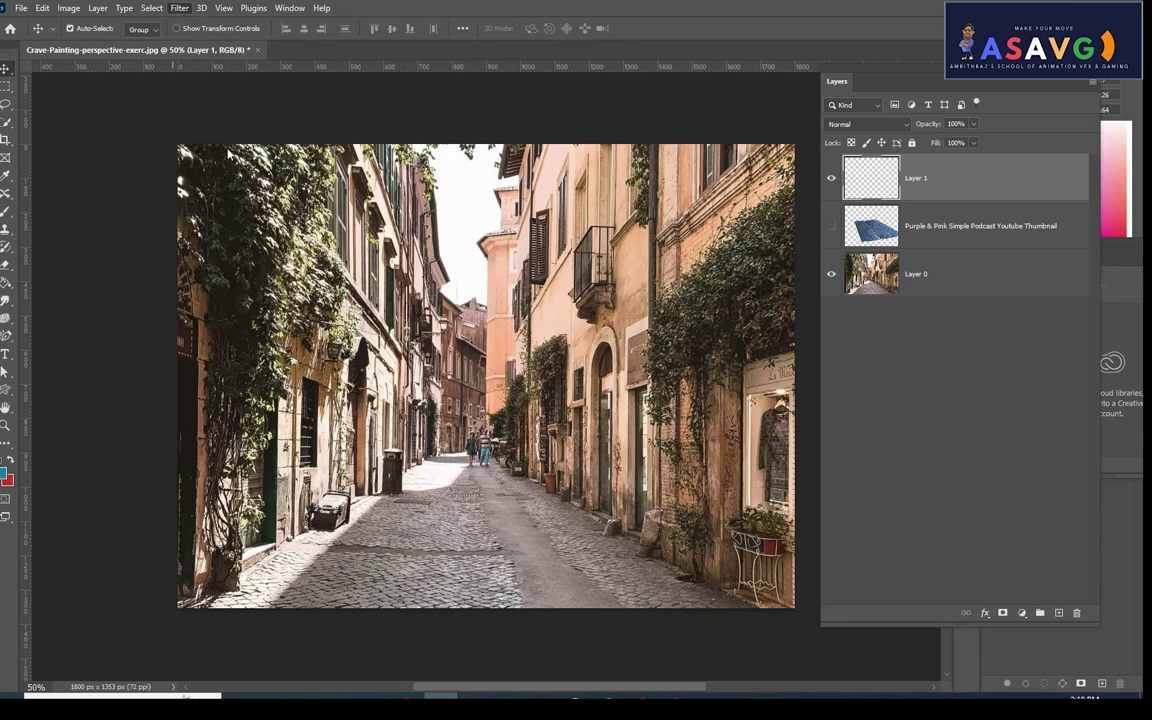
Step: Draw a four-corner perspective plane along the street and refine its right corners to the road
left_click(504, 490)
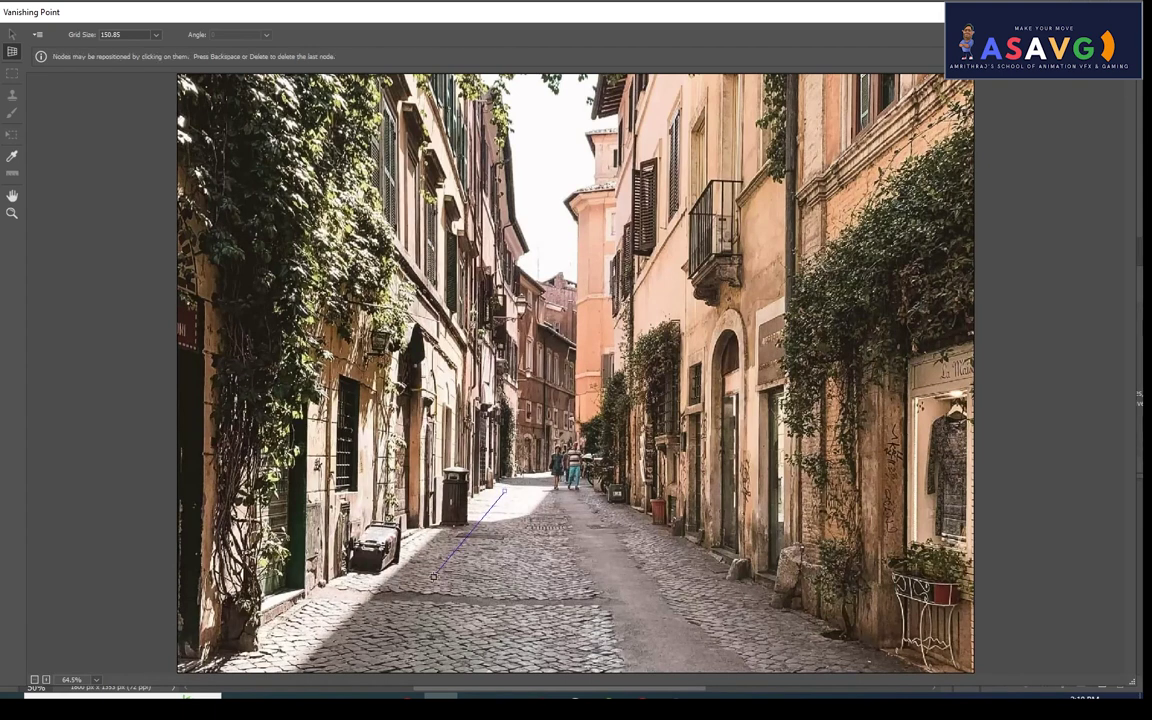
left_click(300, 663)
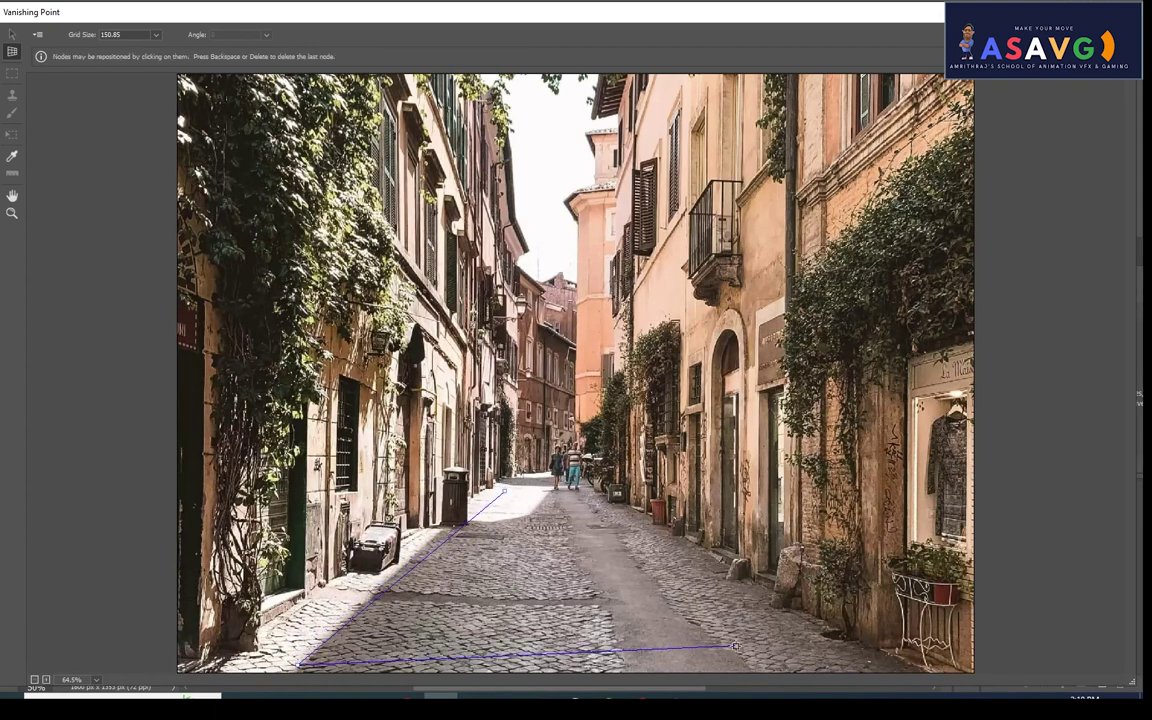
left_click(778, 660)
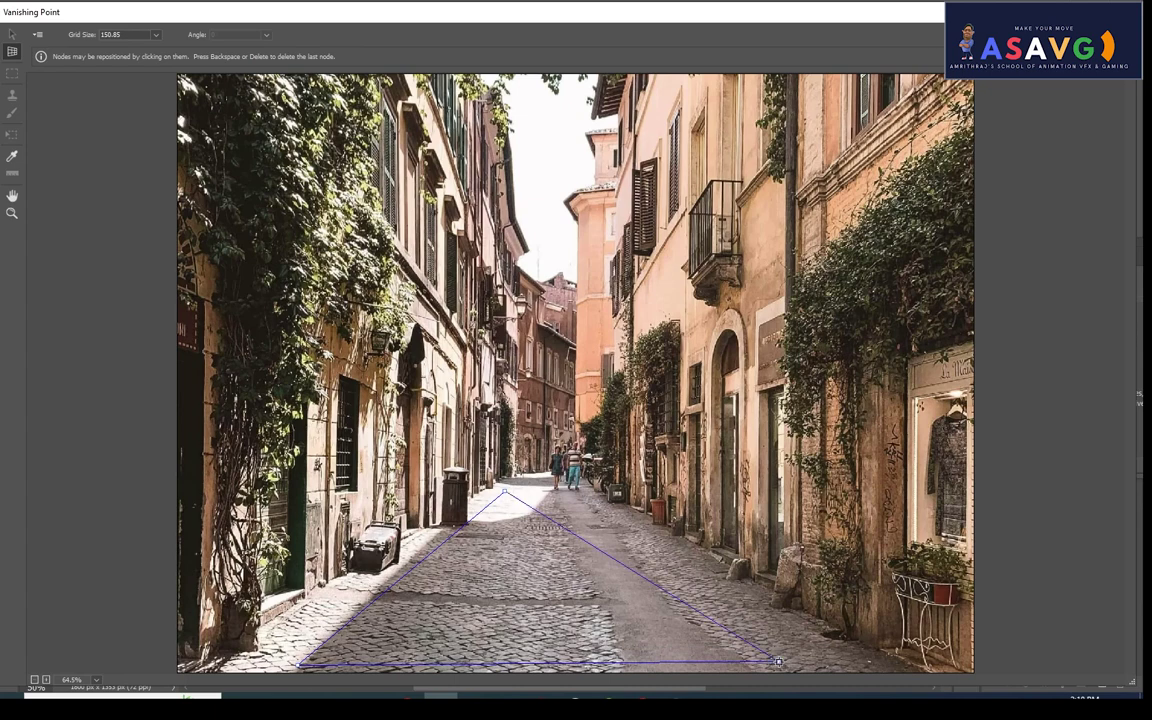
left_click(596, 492)
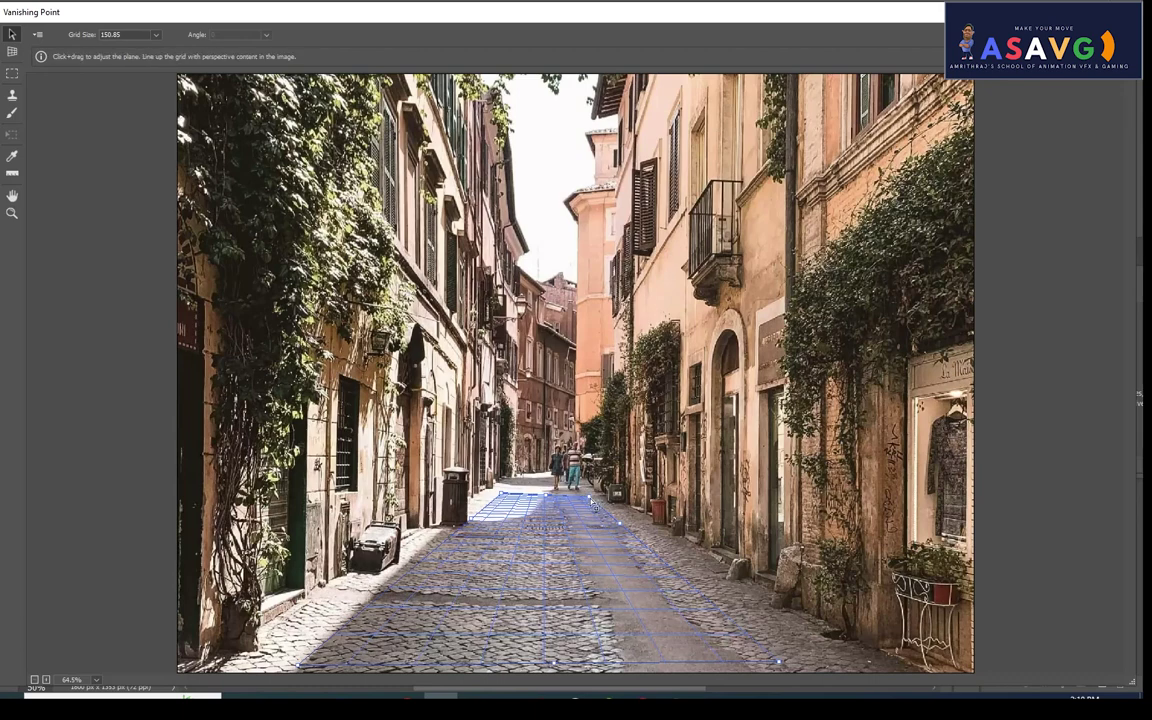
left_click_drag(598, 503, 603, 499)
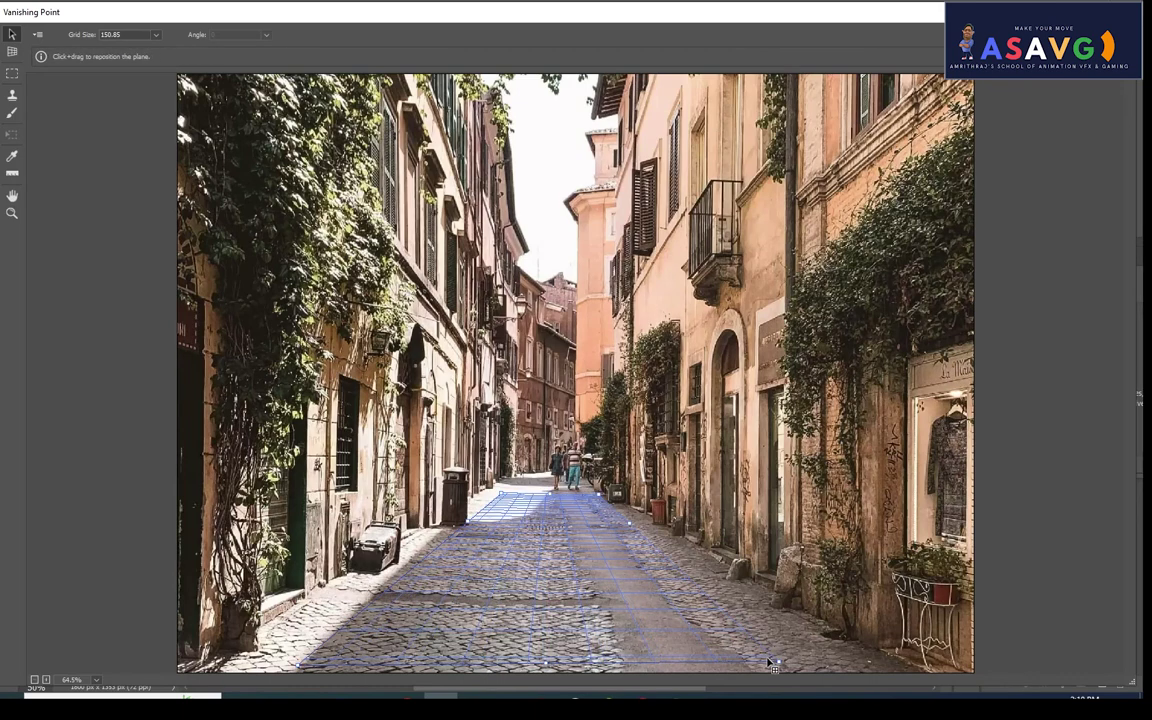
left_click_drag(692, 598, 706, 600)
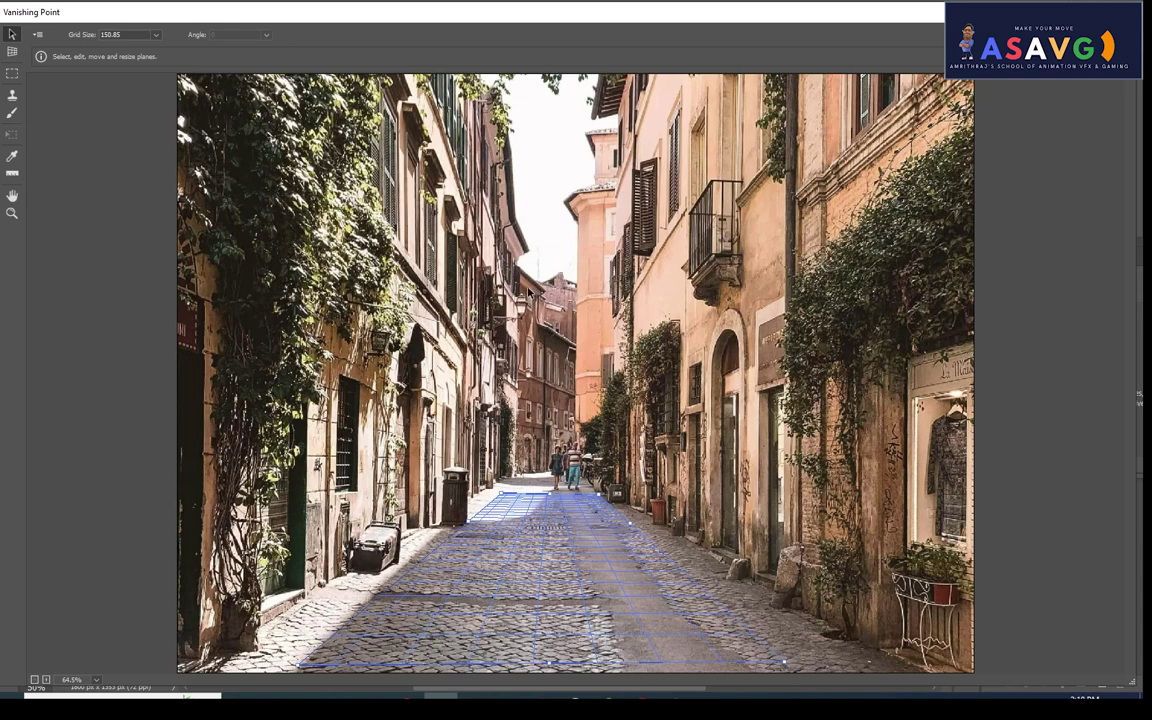
Step: Paste the diamond-plate texture and drag it down onto the street plane
key("ctrl+v")
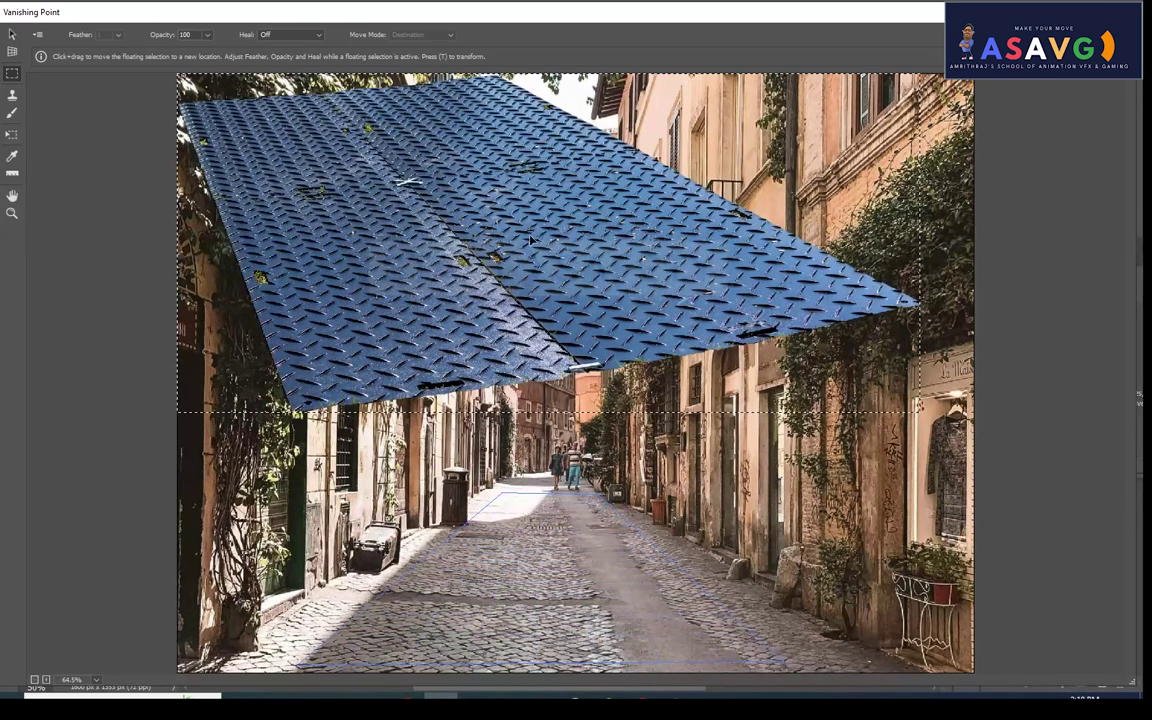
mouse_move(532, 240)
left_mouse_down()
mouse_move(608, 598)
mouse_move(603, 573)
mouse_move(553, 612)
mouse_move(595, 570)
mouse_move(598, 585)
left_mouse_up()
key("ctrl+d")
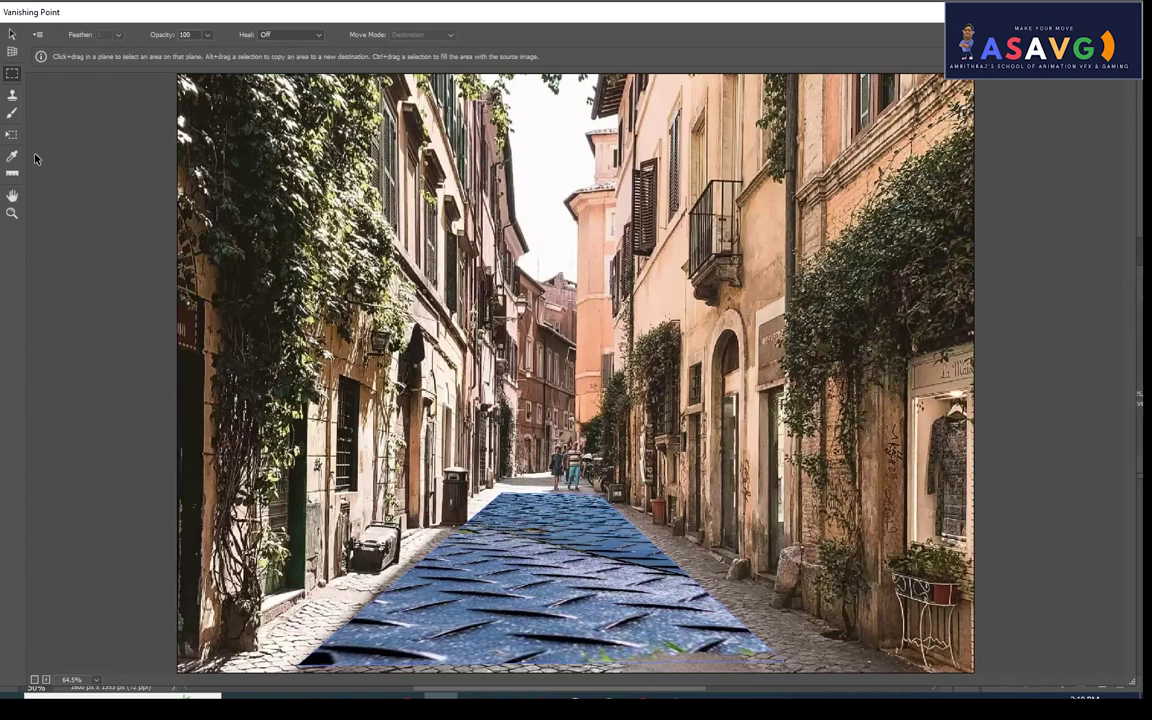
Step: Transform the texture to spread over the whole near road and apply Vanishing Point
left_click(12, 133)
mouse_move(740, 660)
left_mouse_down()
mouse_move(738, 637)
mouse_move(480, 574)
left_mouse_up()
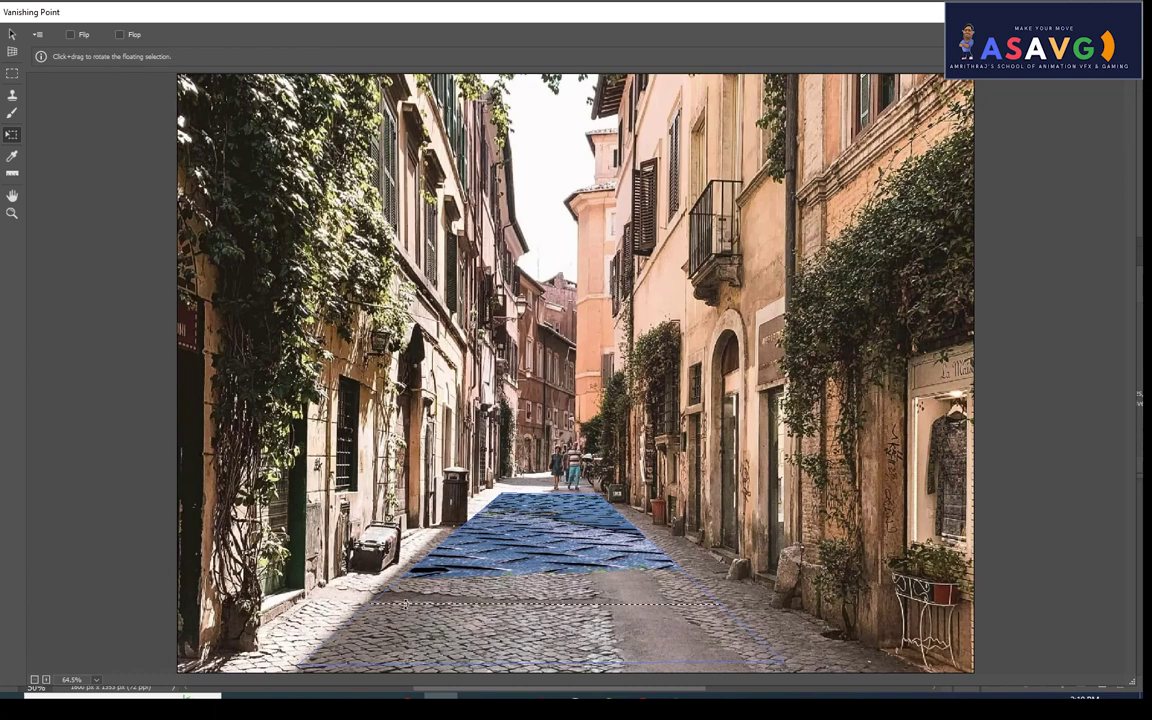
left_click_drag(403, 600, 557, 648)
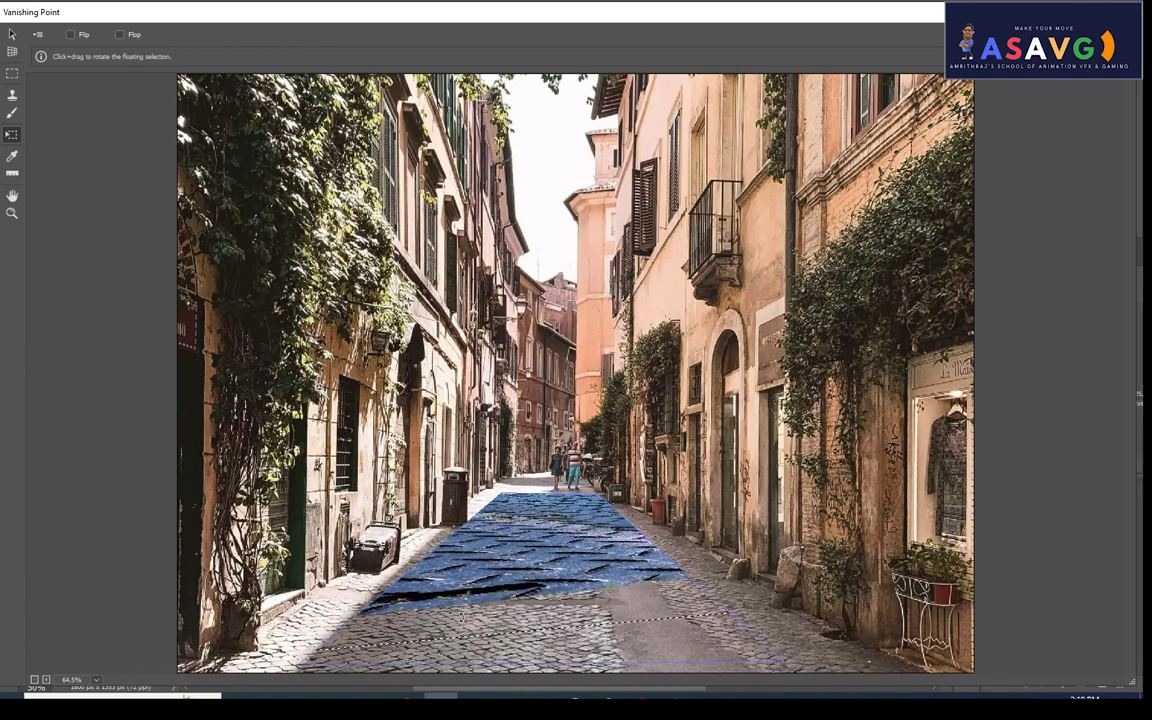
key("ctrl+z")
left_click(12, 137)
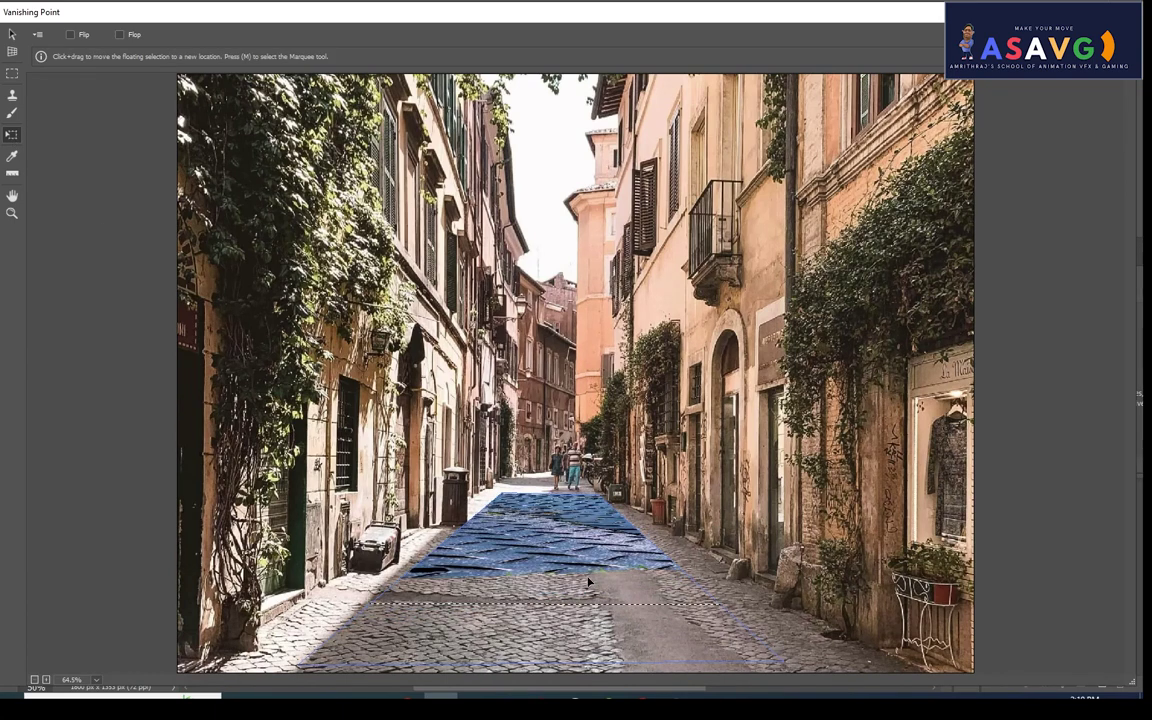
mouse_move(600, 601)
left_mouse_down()
mouse_move(633, 558)
mouse_move(634, 613)
left_mouse_up()
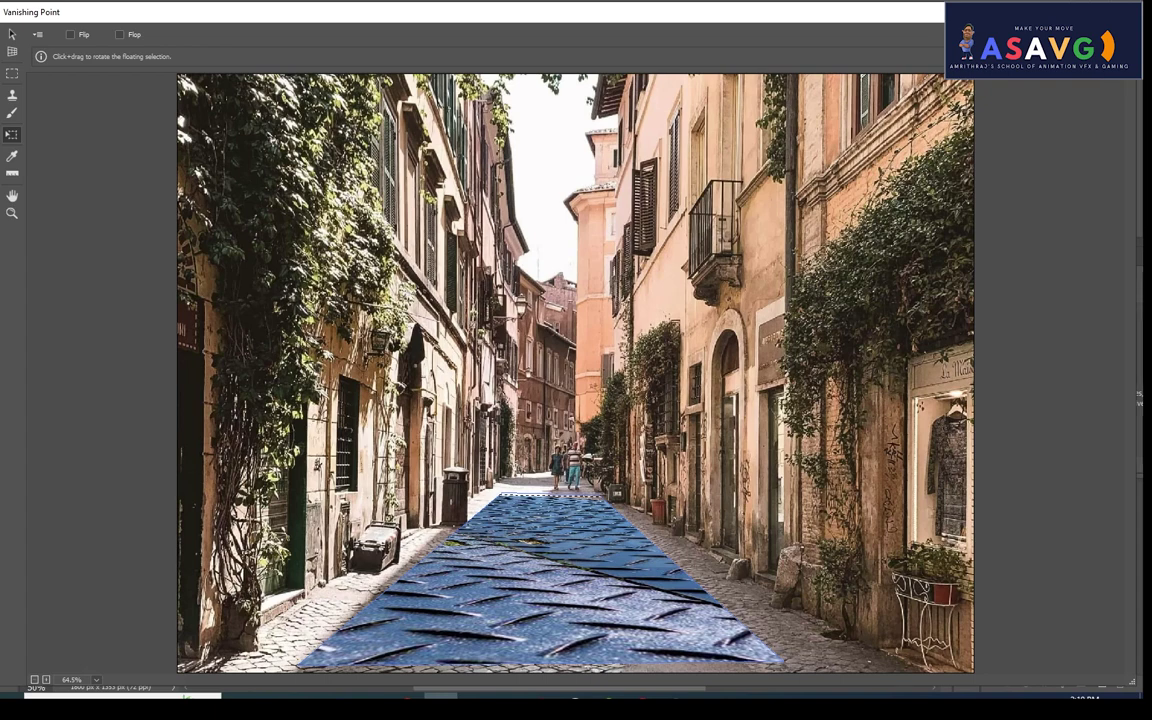
key("Return")
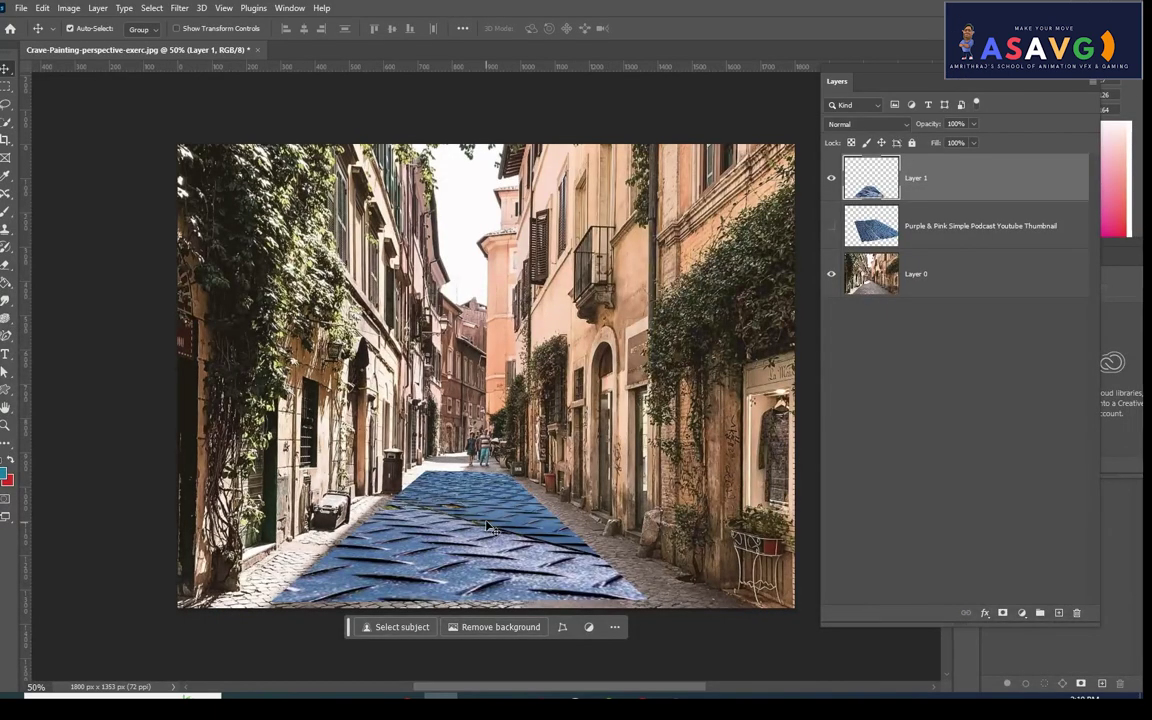
Step: Move Layer 1's texture down and slightly left onto the street
scroll(448, 476, "up", 1)
scroll(468, 514, "up", 1)
left_click_drag(528, 560, 536, 582)
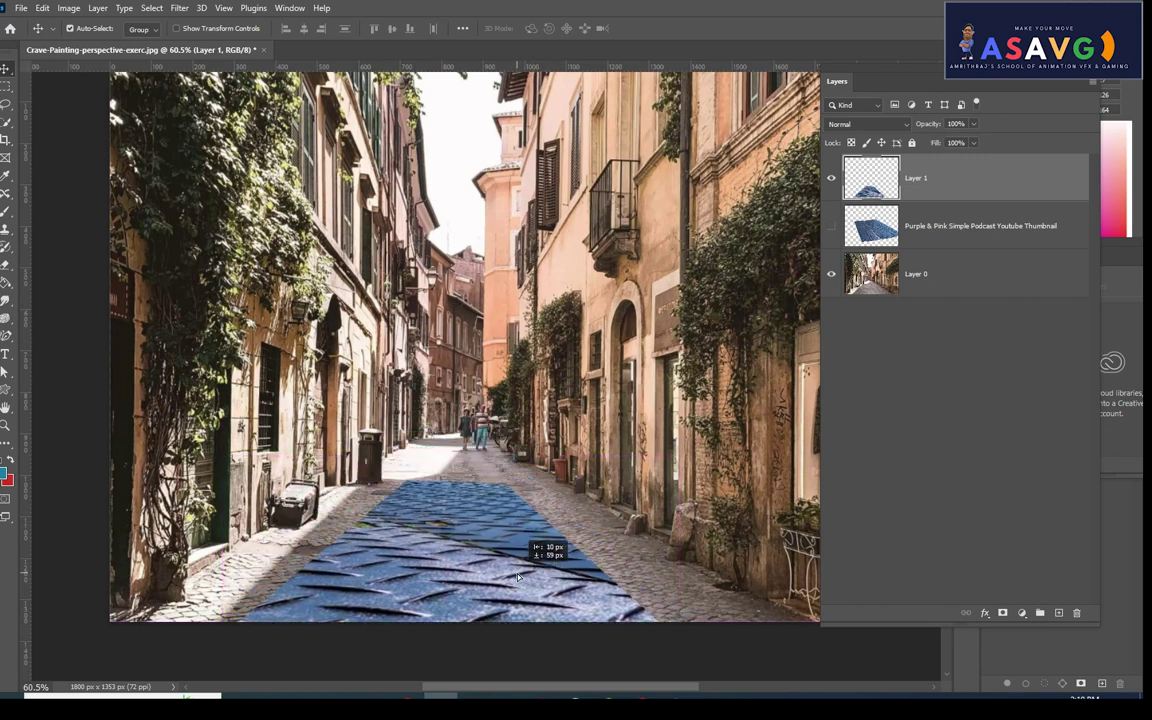
left_click_drag(536, 582, 511, 576)
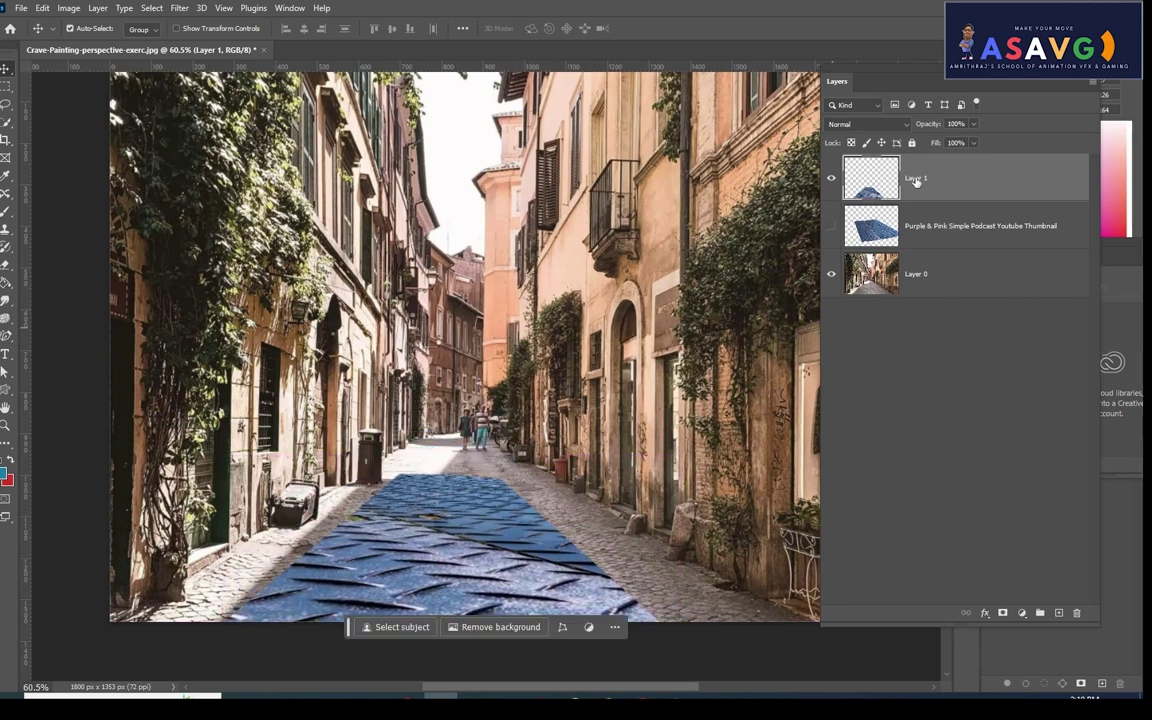
Step: Set Layer 1 to Overlay blend mode and refit the texture over the road
left_click(907, 125)
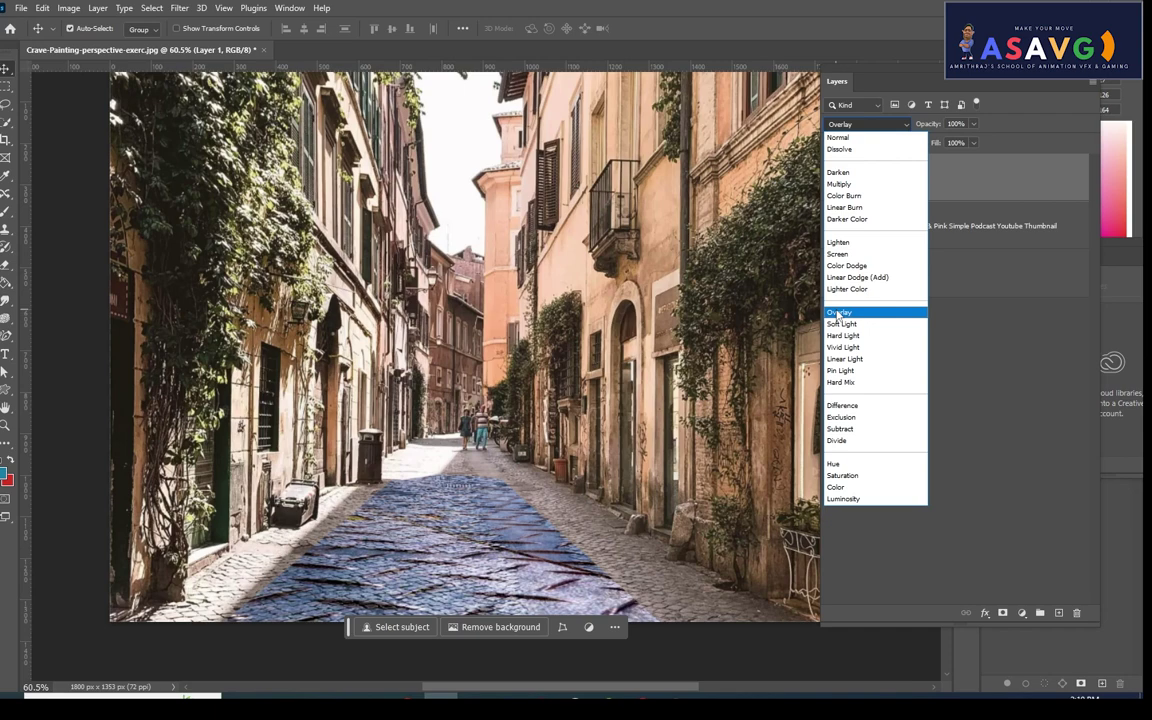
left_click(838, 315)
left_click_drag(400, 535, 474, 585)
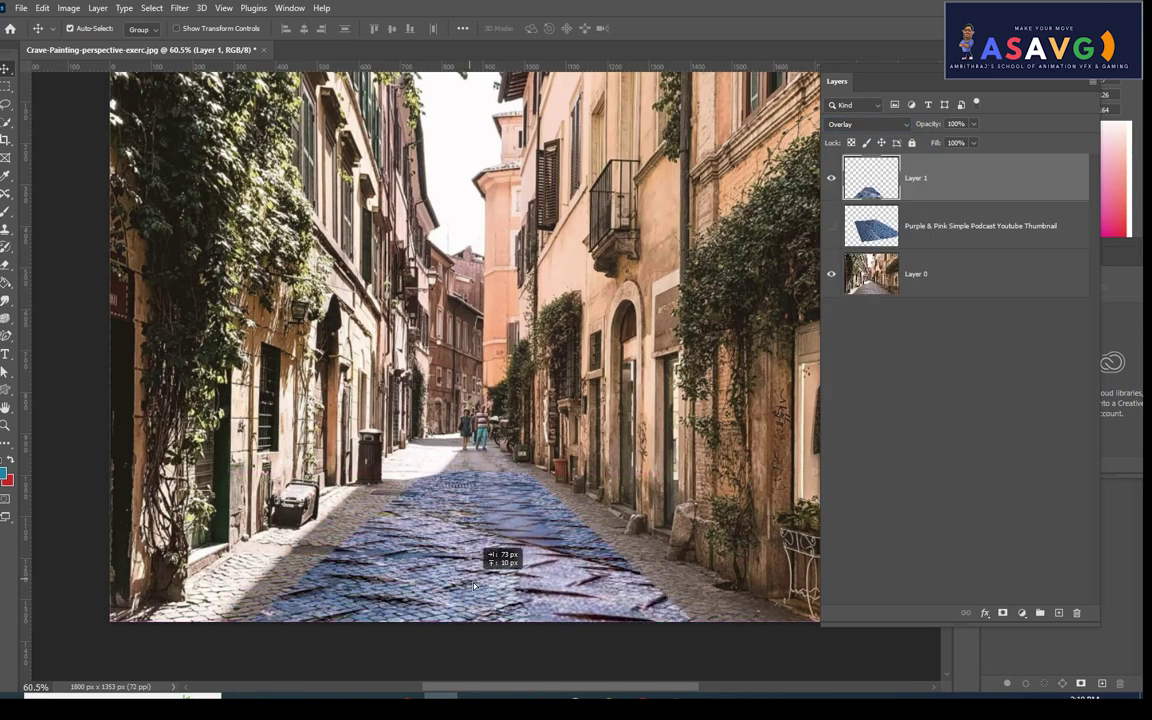
left_click_drag(474, 585, 523, 596)
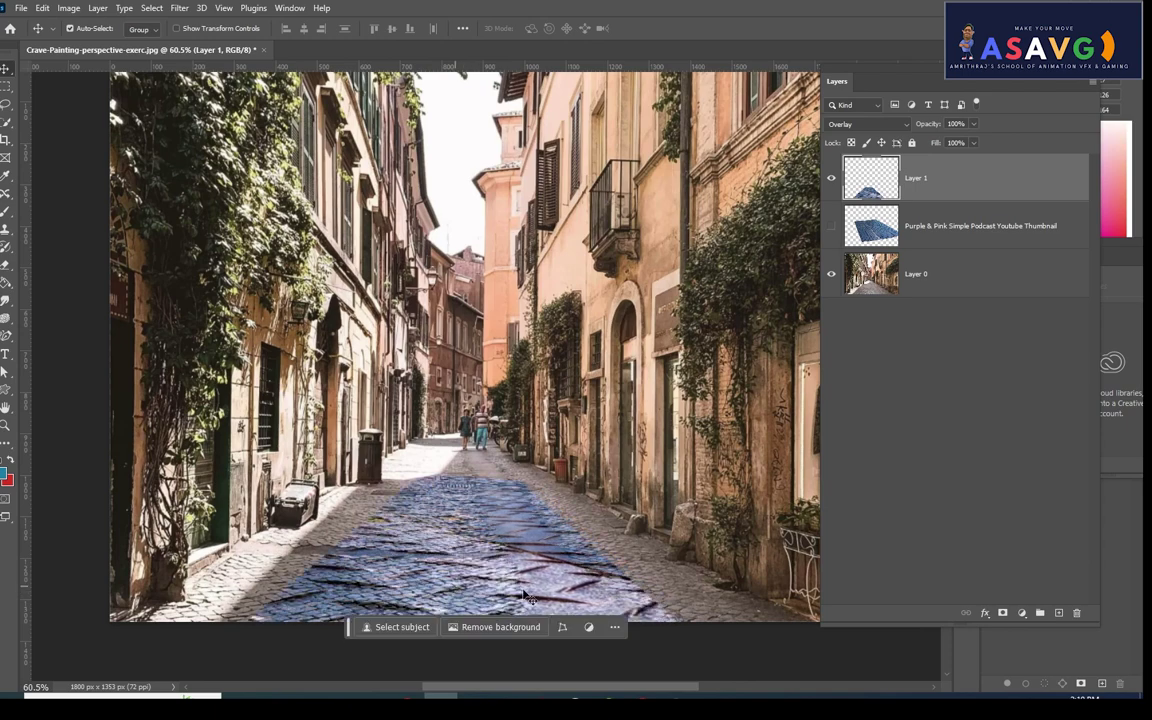
scroll(528, 540, "down", 3)
scroll(533, 482, "up", 1, "alt")
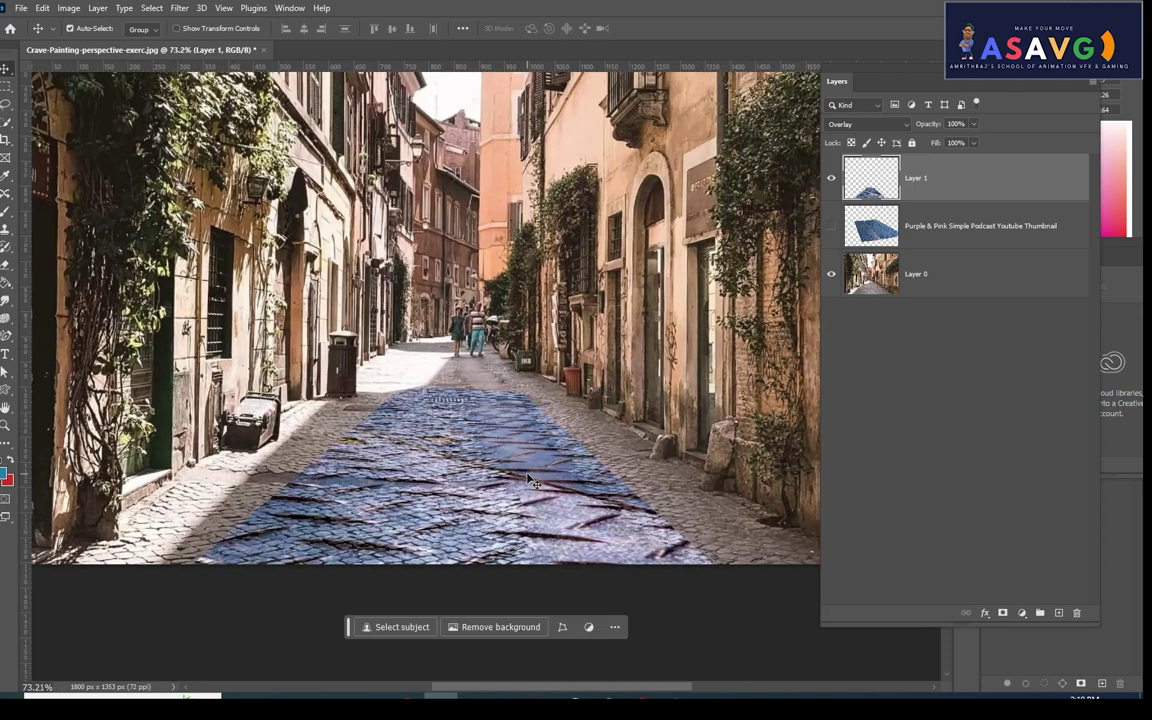
scroll(533, 482, "up", 1)
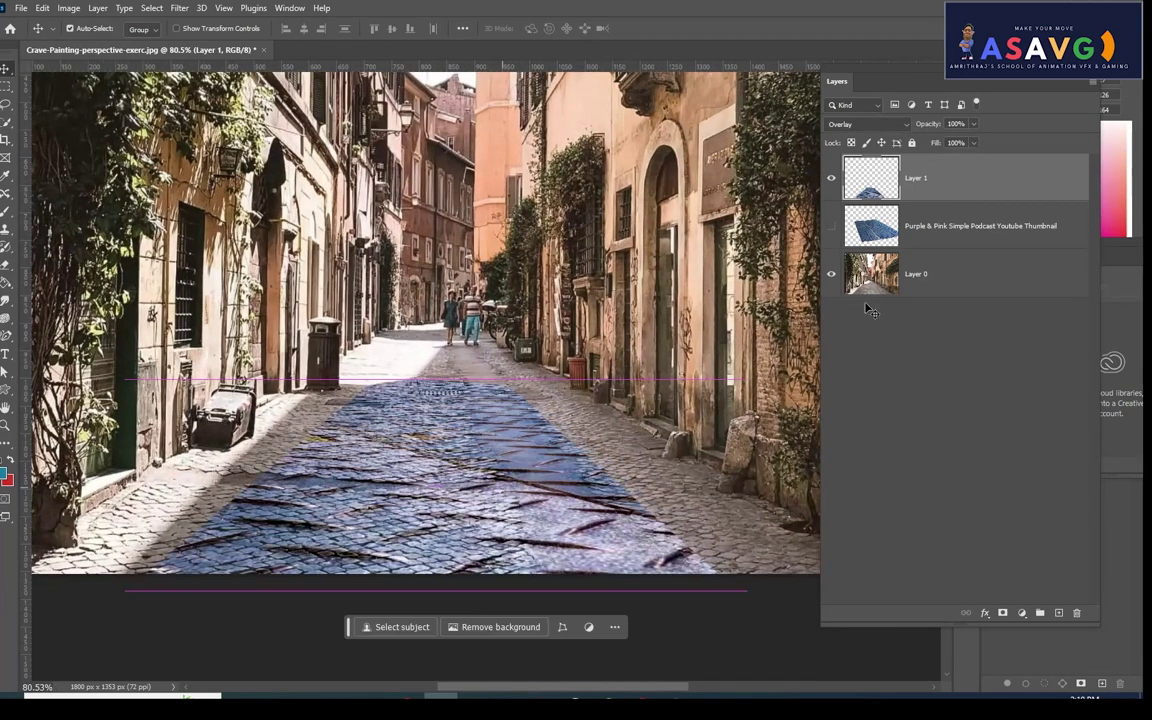
Step: In Layer 1's Blending Options, set Underlying Layer highlights to 253 and split the shadows to 0/153
right_click(982, 180)
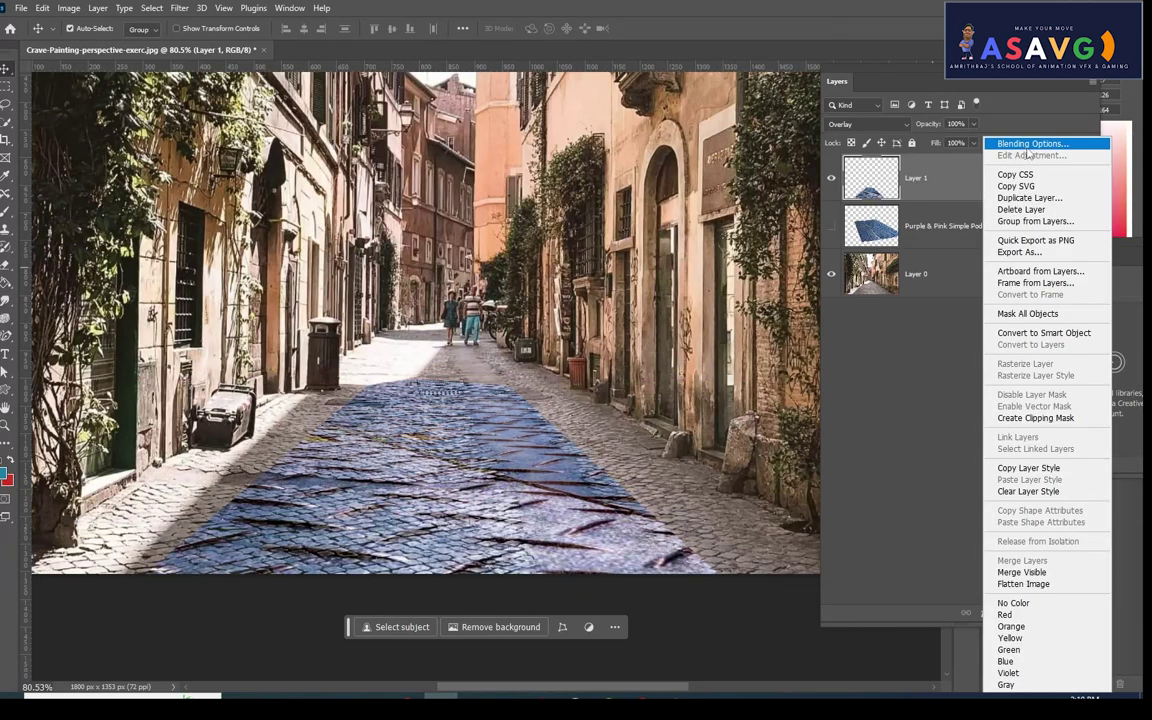
left_click(1028, 146)
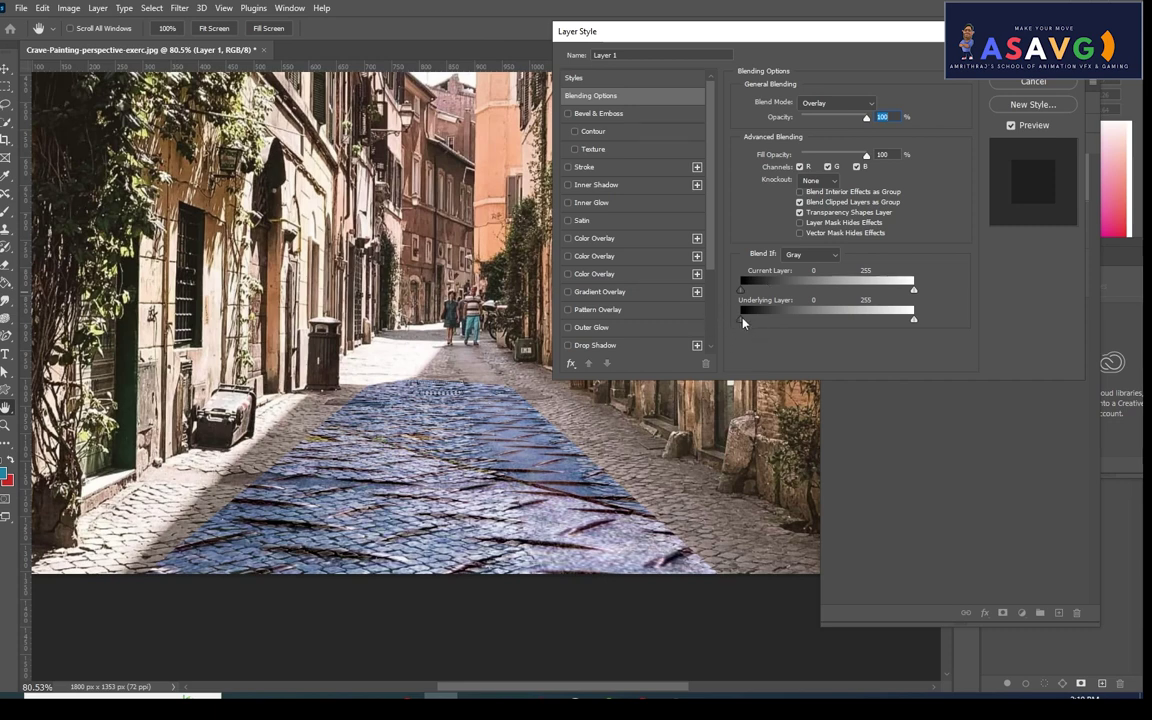
mouse_move(742, 320)
left_mouse_down()
mouse_move(840, 319)
mouse_move(744, 319)
left_mouse_up()
mouse_move(913, 319)
left_mouse_down()
mouse_move(892, 319)
mouse_move(964, 320)
left_mouse_up()
key("alt")
left_click_drag(818, 320, 846, 316)
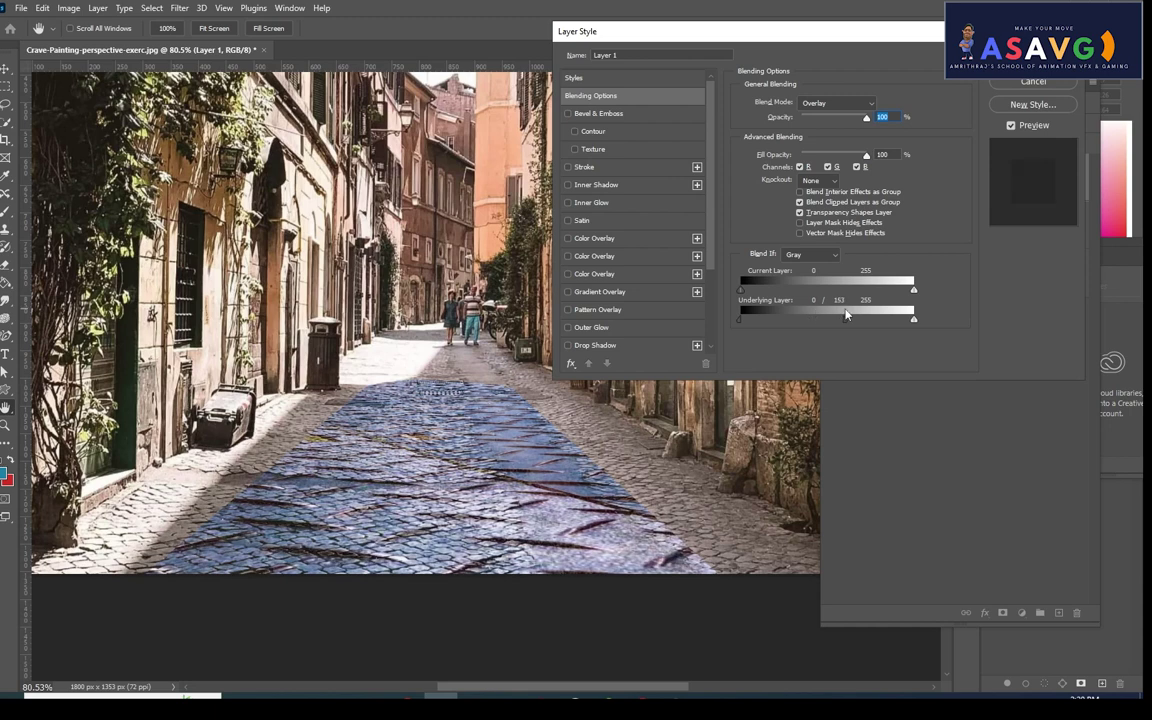
key("Return")
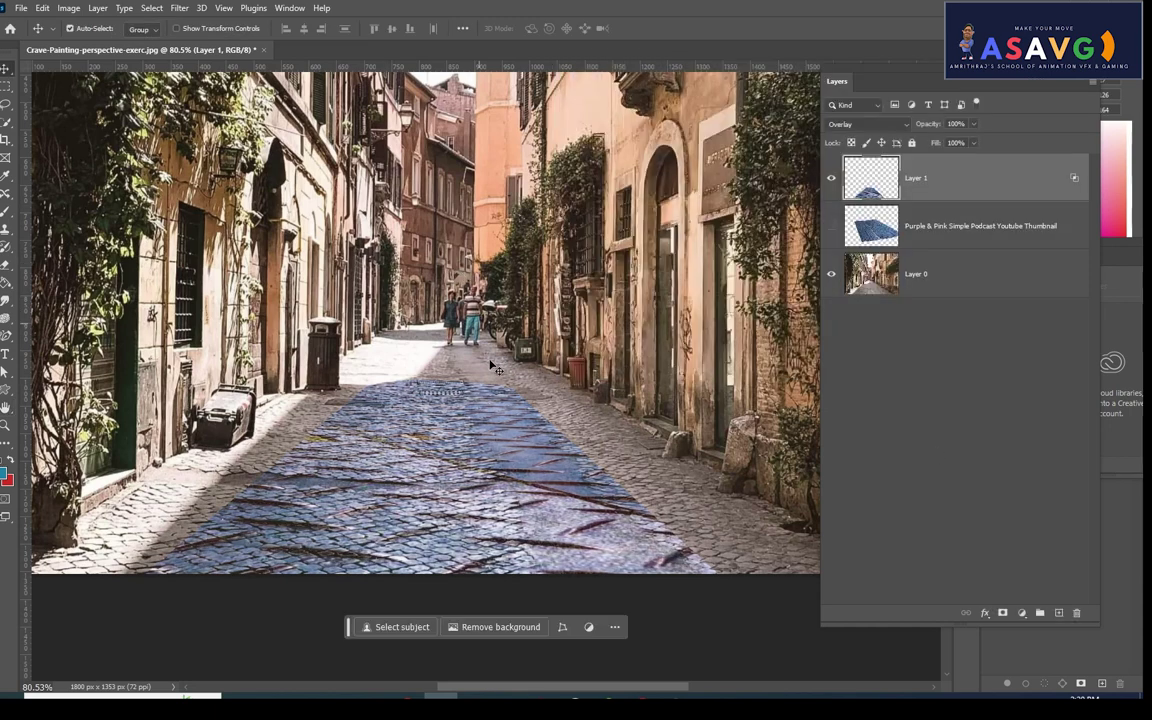
Step: With Layer 1 active, sample street colour c2b3b0 as foreground, then load Layer 1's selection
scroll(538, 368, "down", 1)
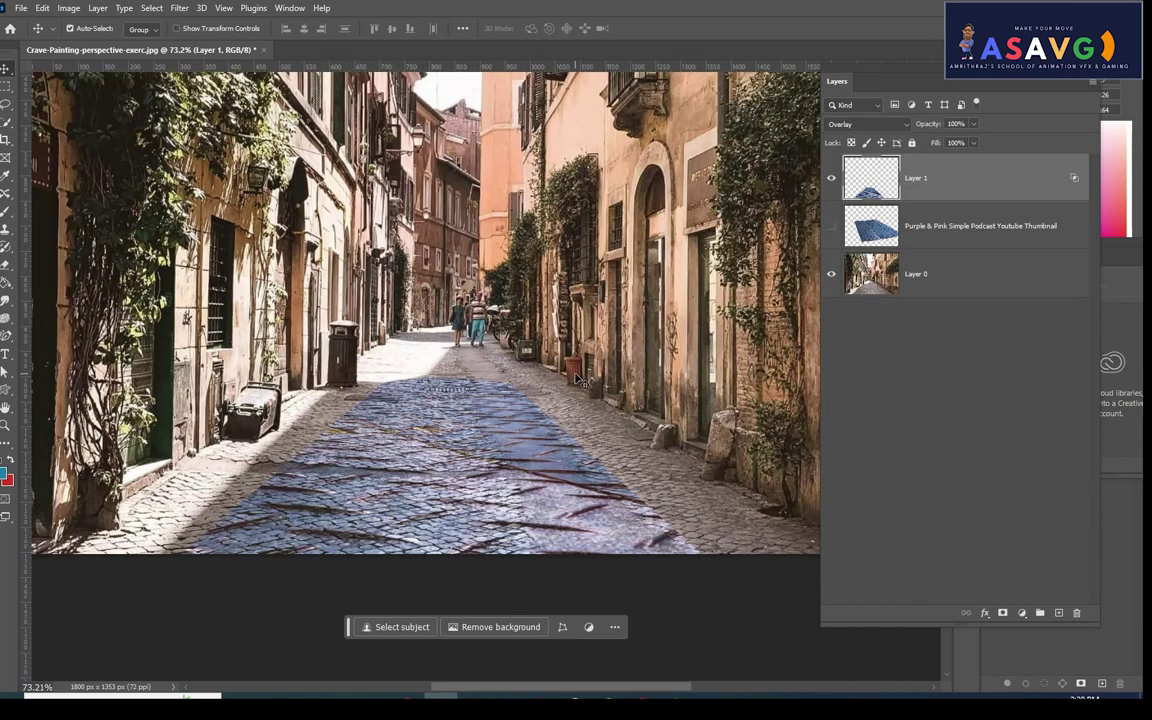
left_click(884, 292)
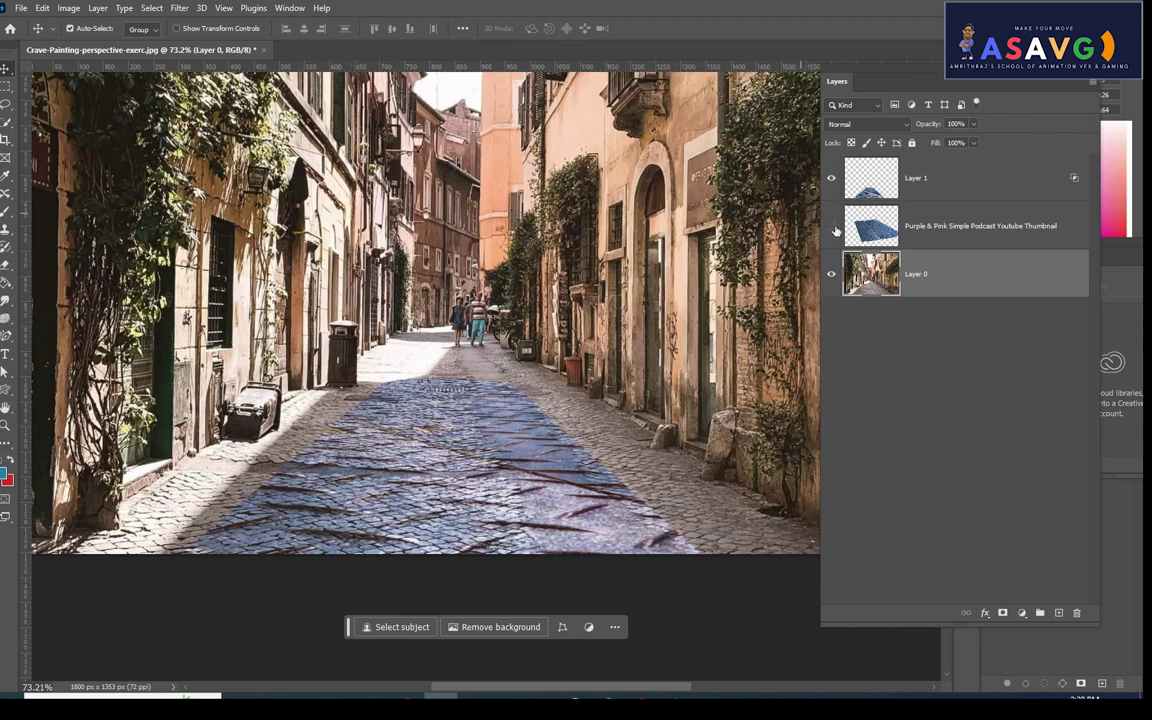
left_click(960, 178)
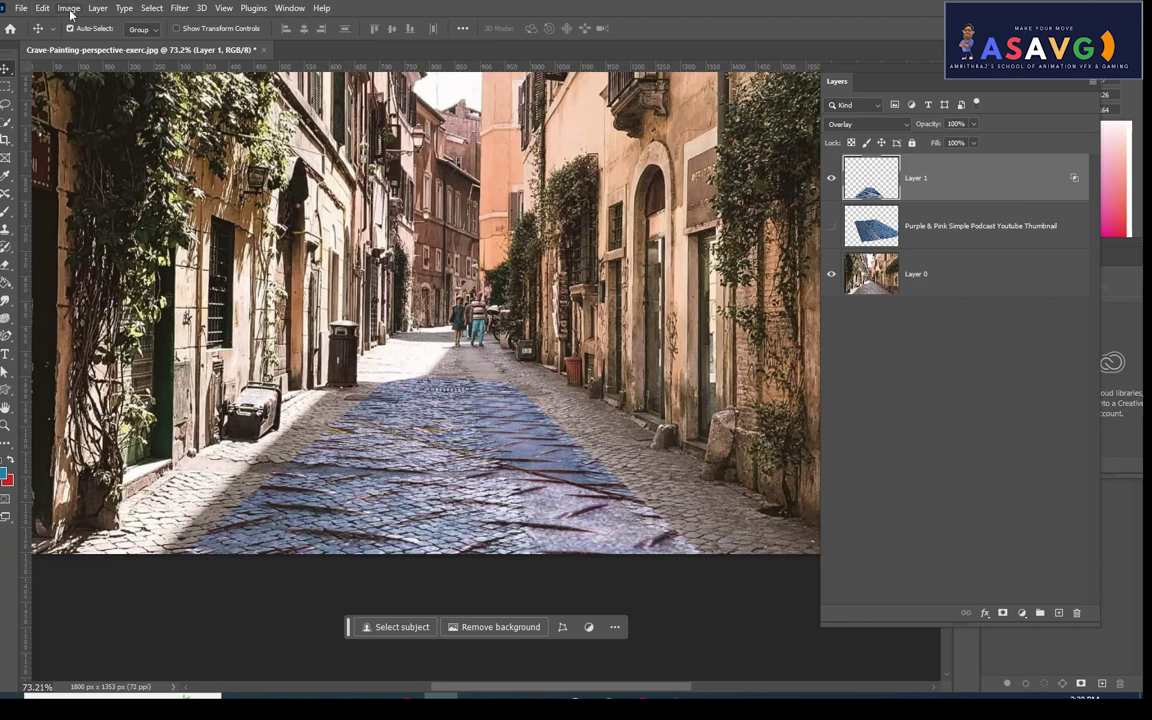
left_click(69, 8)
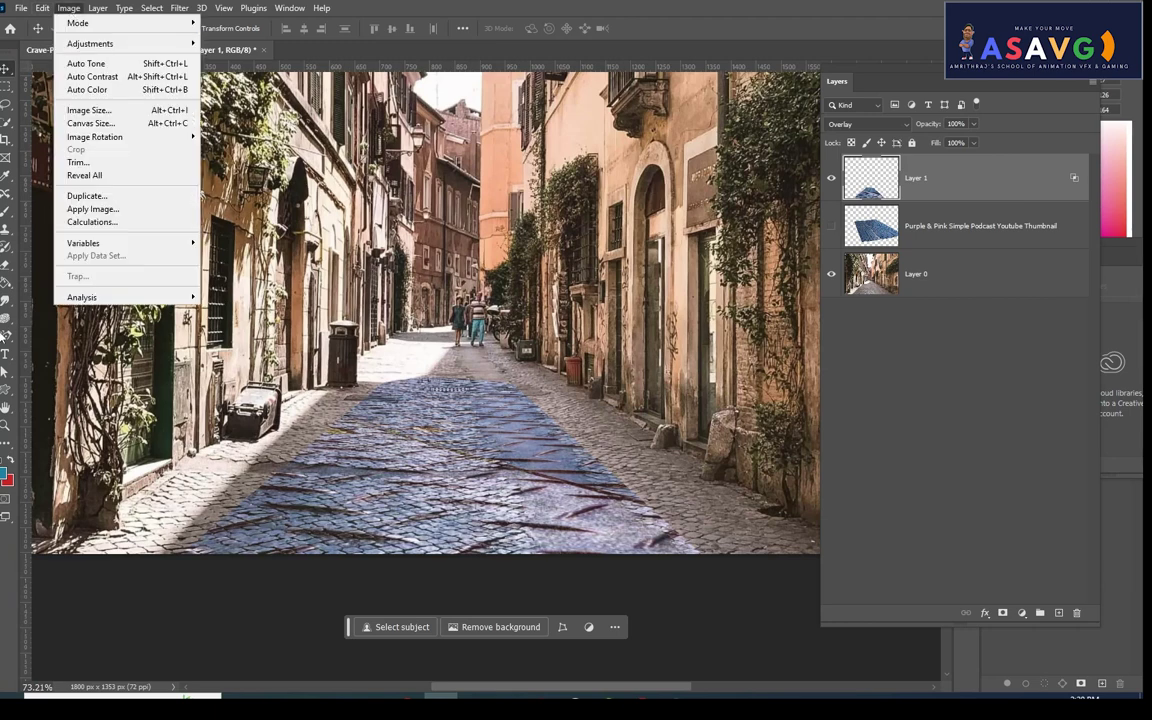
left_click(5, 475)
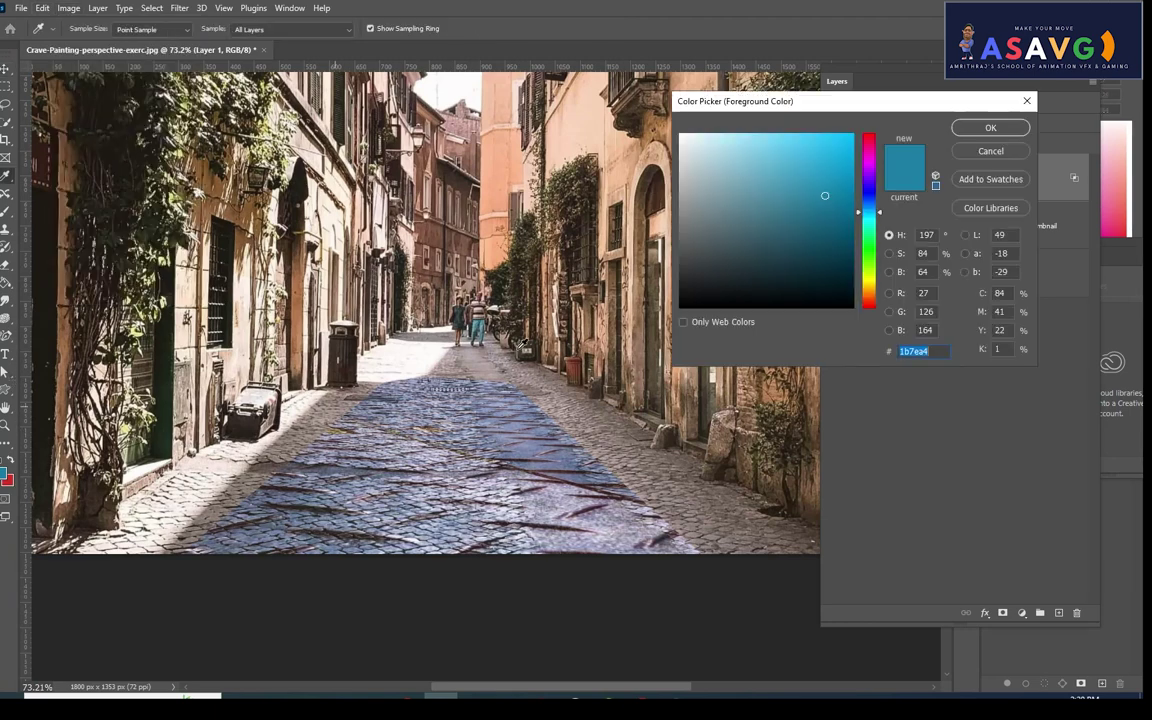
left_click(590, 412)
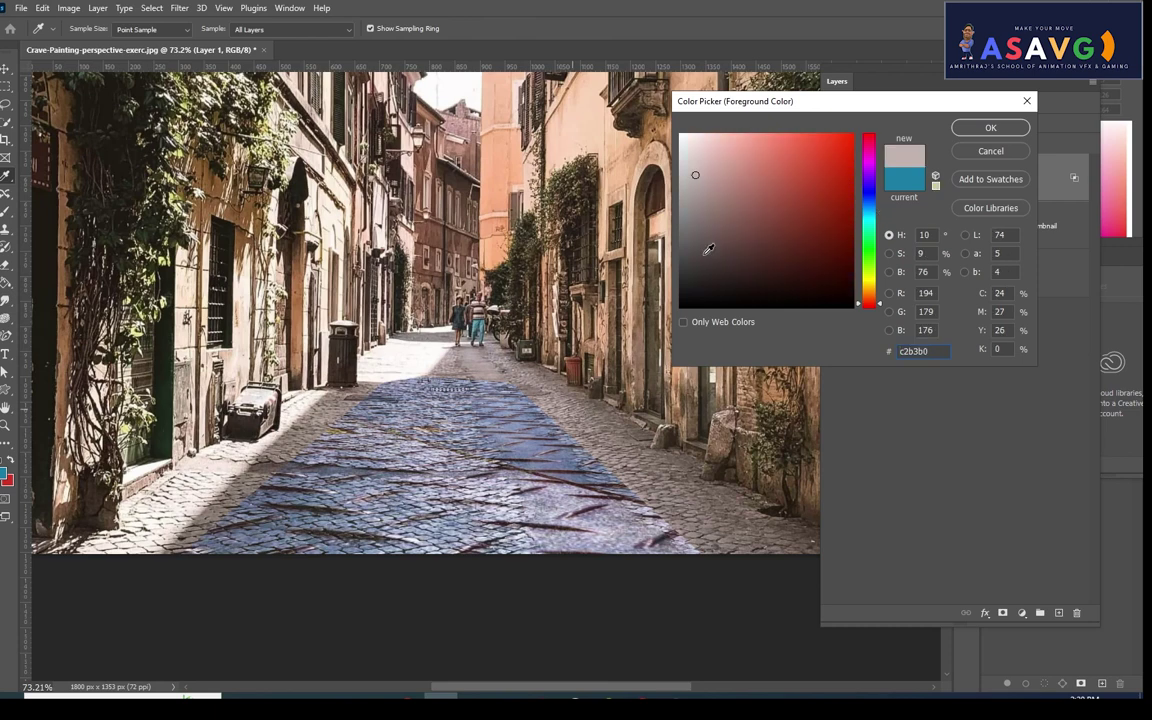
left_click(969, 131)
key("v")
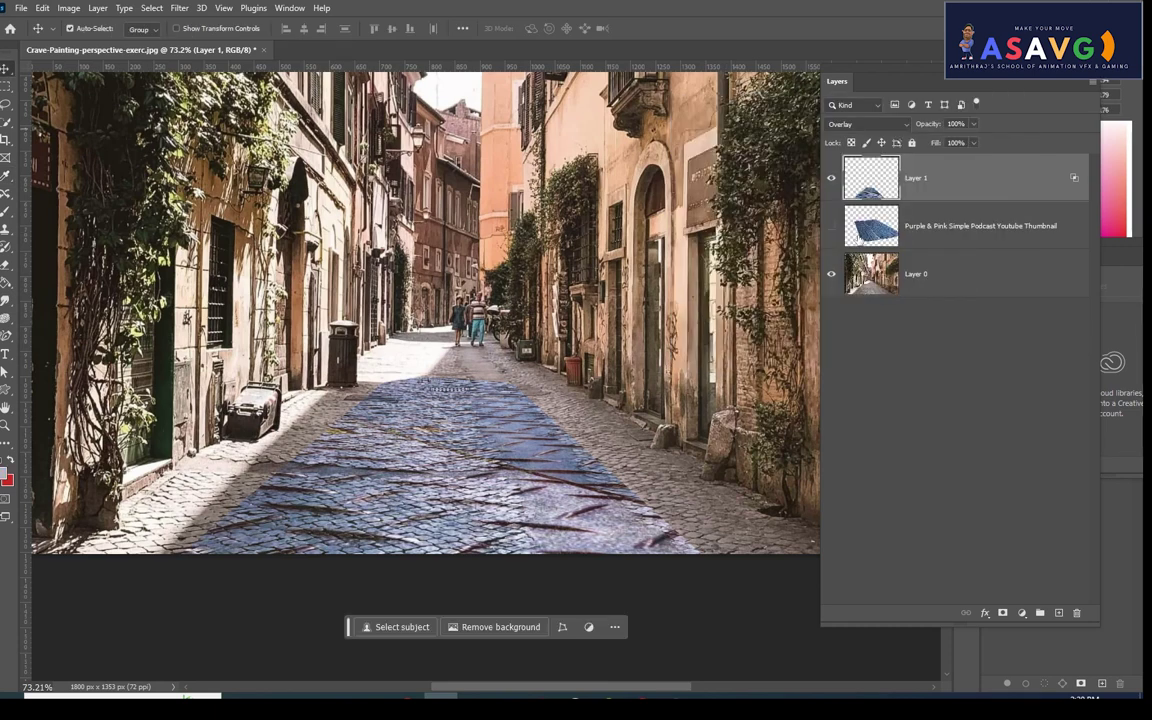
left_click(873, 193, "ctrl")
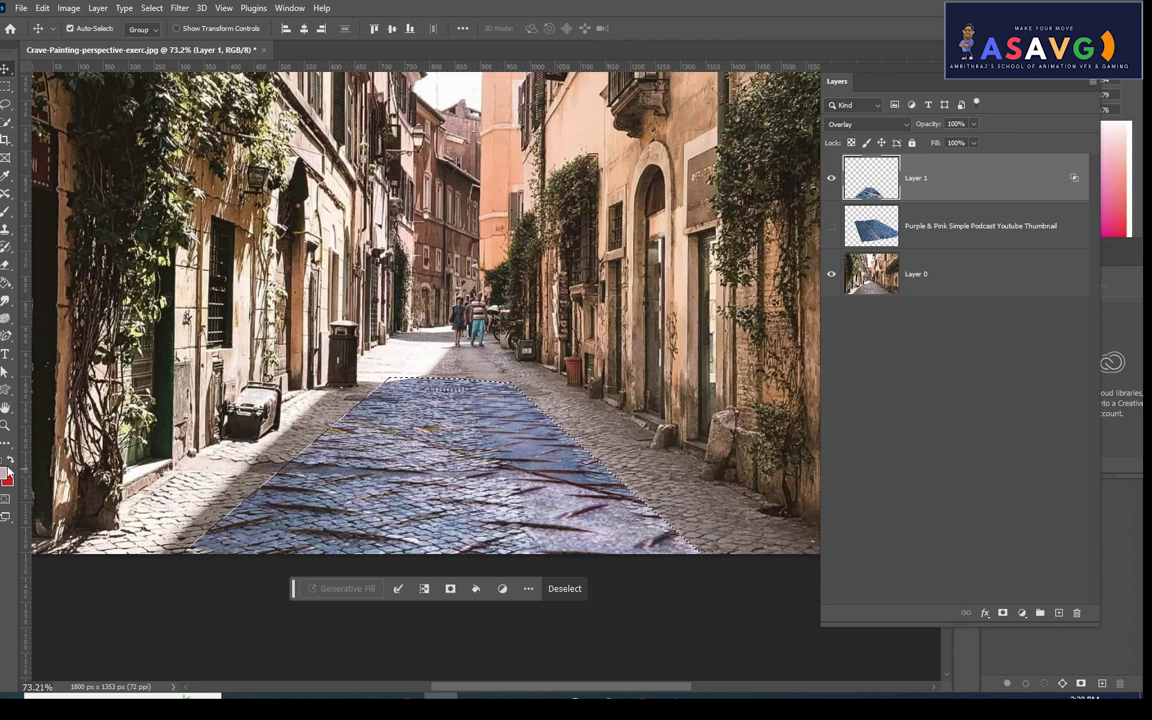
Step: Paint-bucket fill the blue texture areas inside the selection with the pavement colour
left_click(6, 283)
left_click(388, 428)
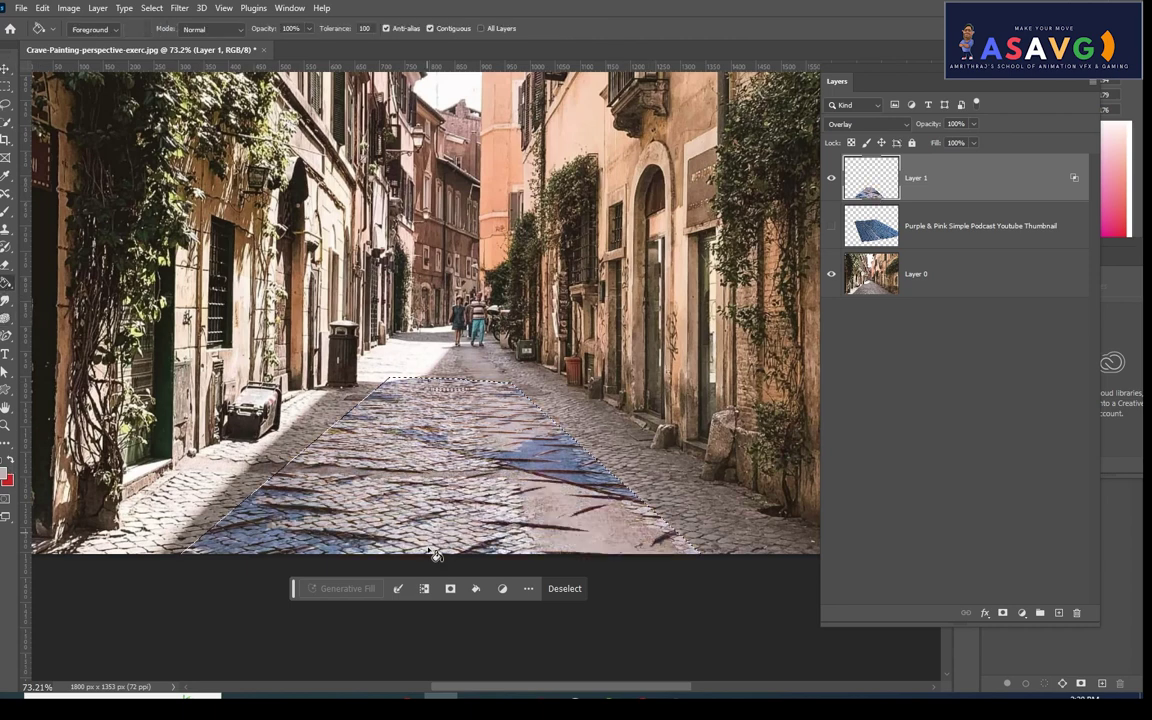
left_click(300, 470)
left_click(265, 494)
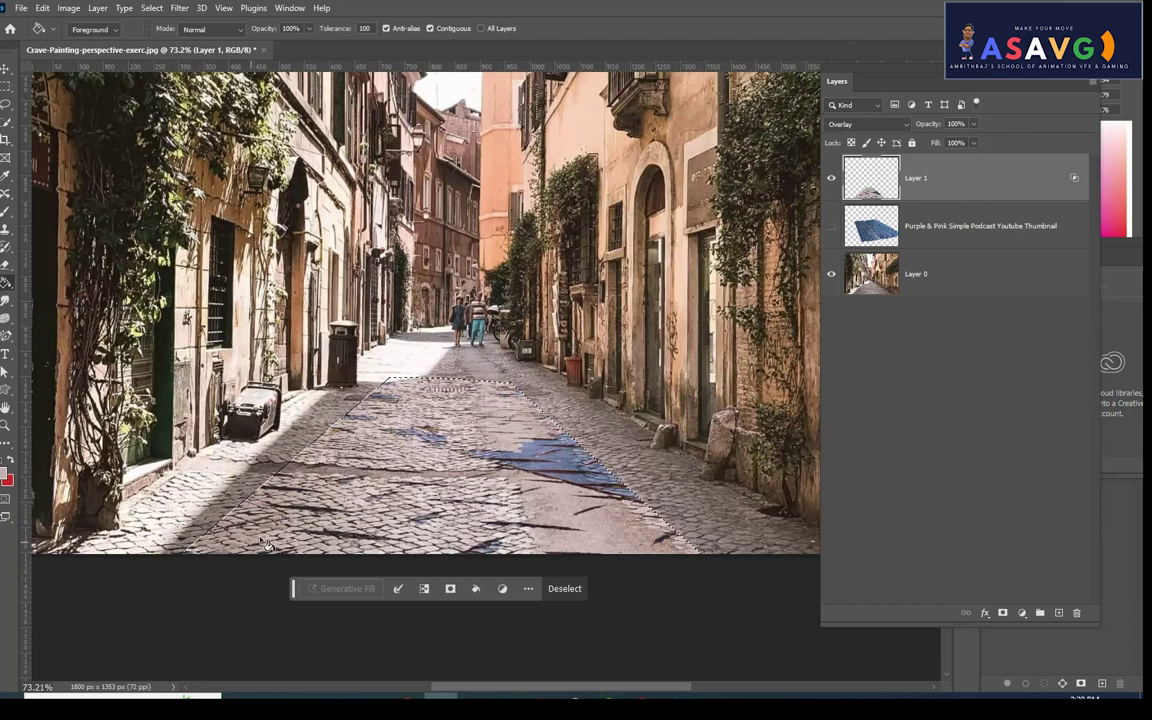
left_click(487, 422)
left_click(545, 495)
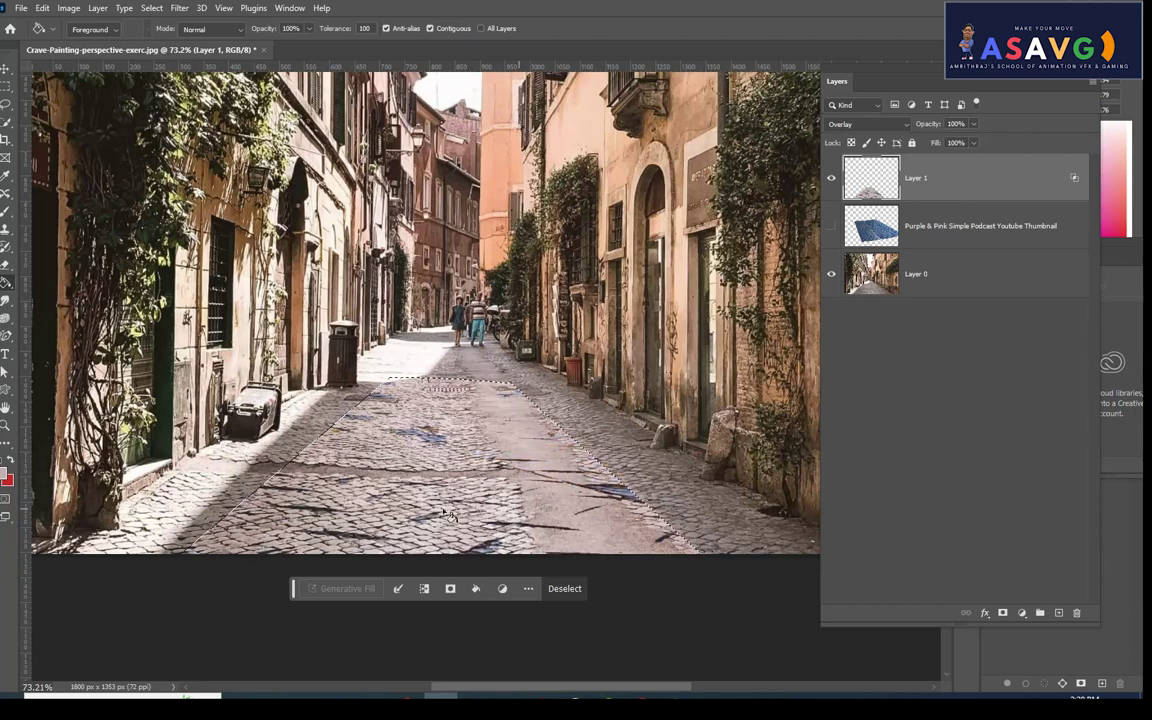
left_click(435, 390)
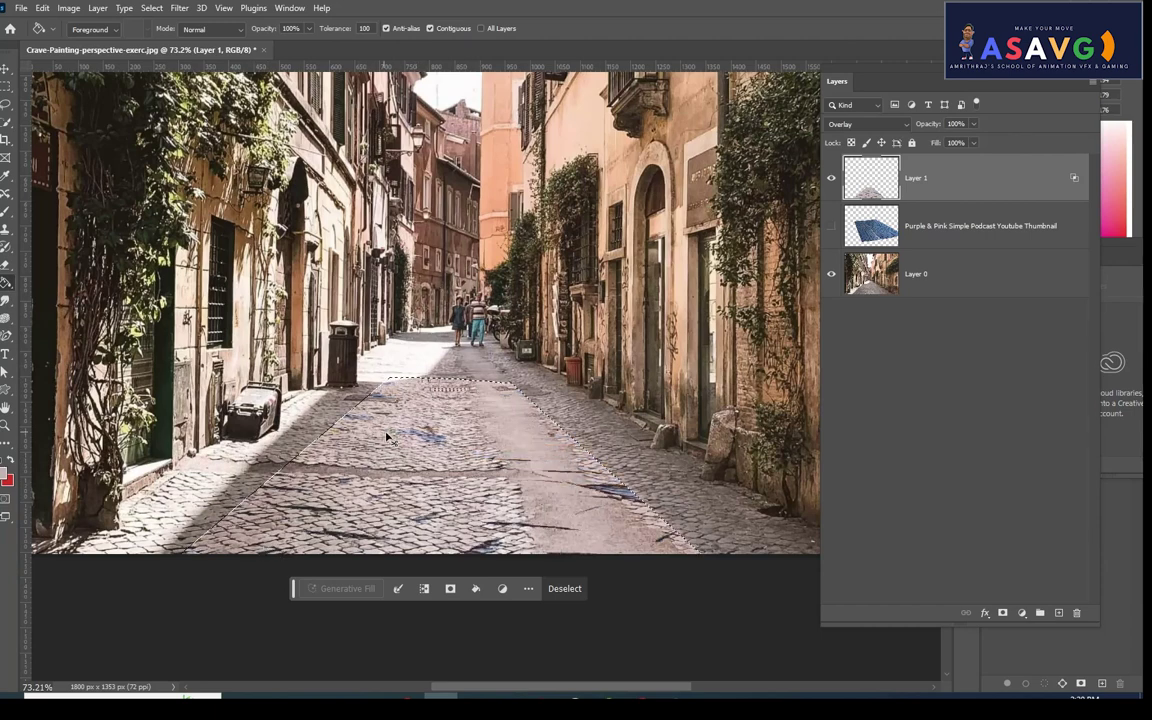
key("ctrl+z")
key("ctrl+z")
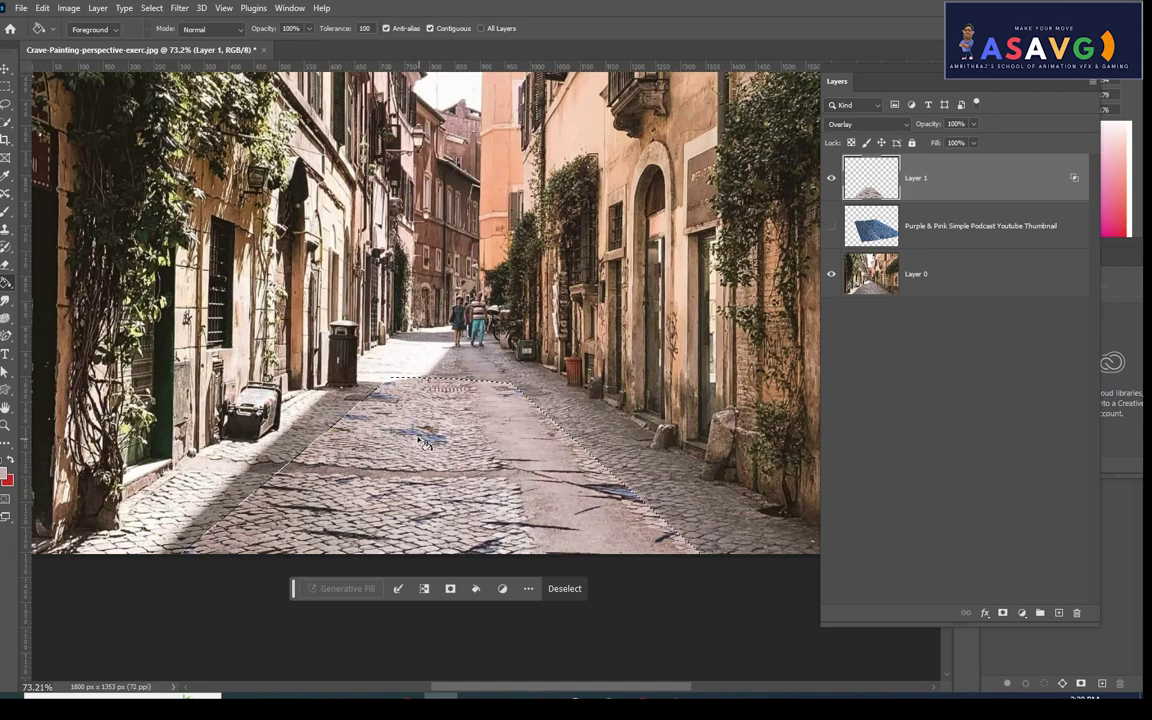
Step: Refill the remaining blue patches, then zoom out and clear the selection
scroll(430, 437, "up", 2)
scroll(430, 437, "up", 2)
left_click(428, 434)
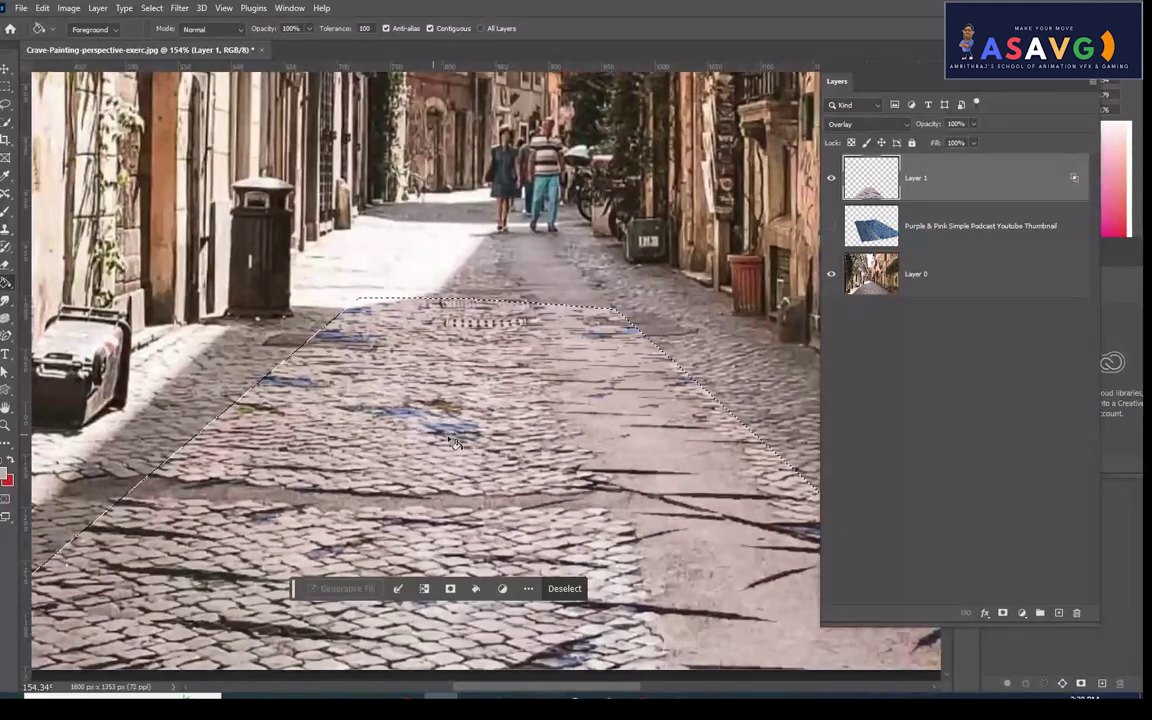
left_click(396, 414)
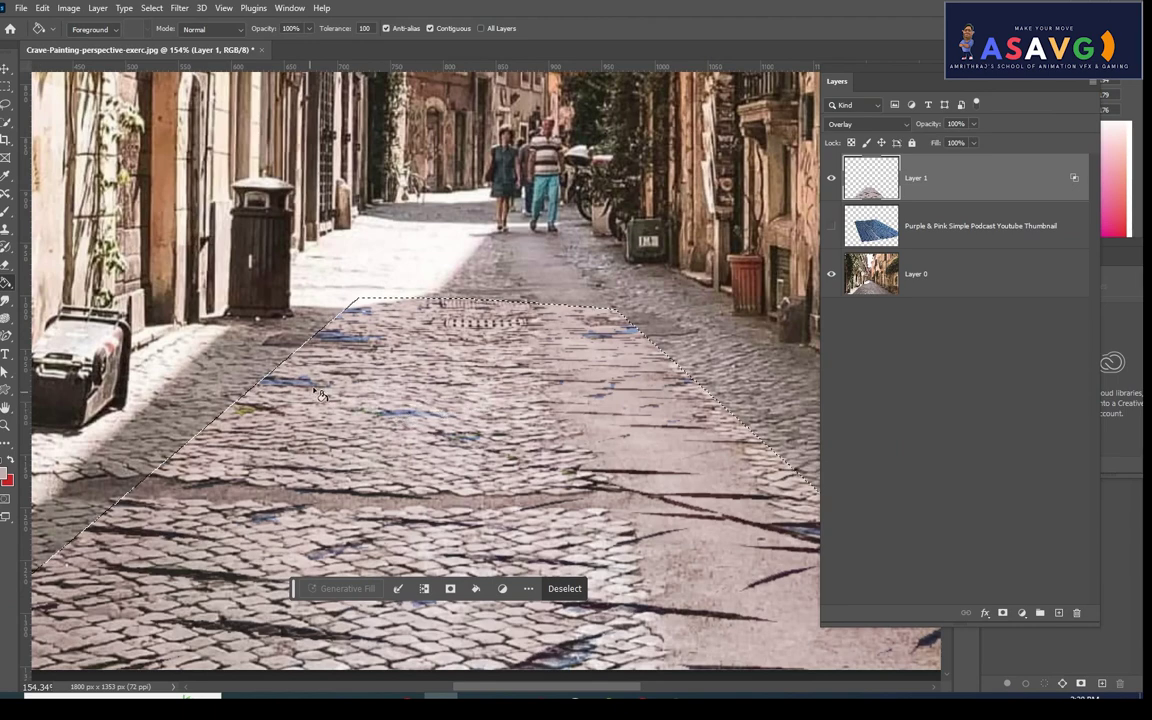
key("ctrl+minus")
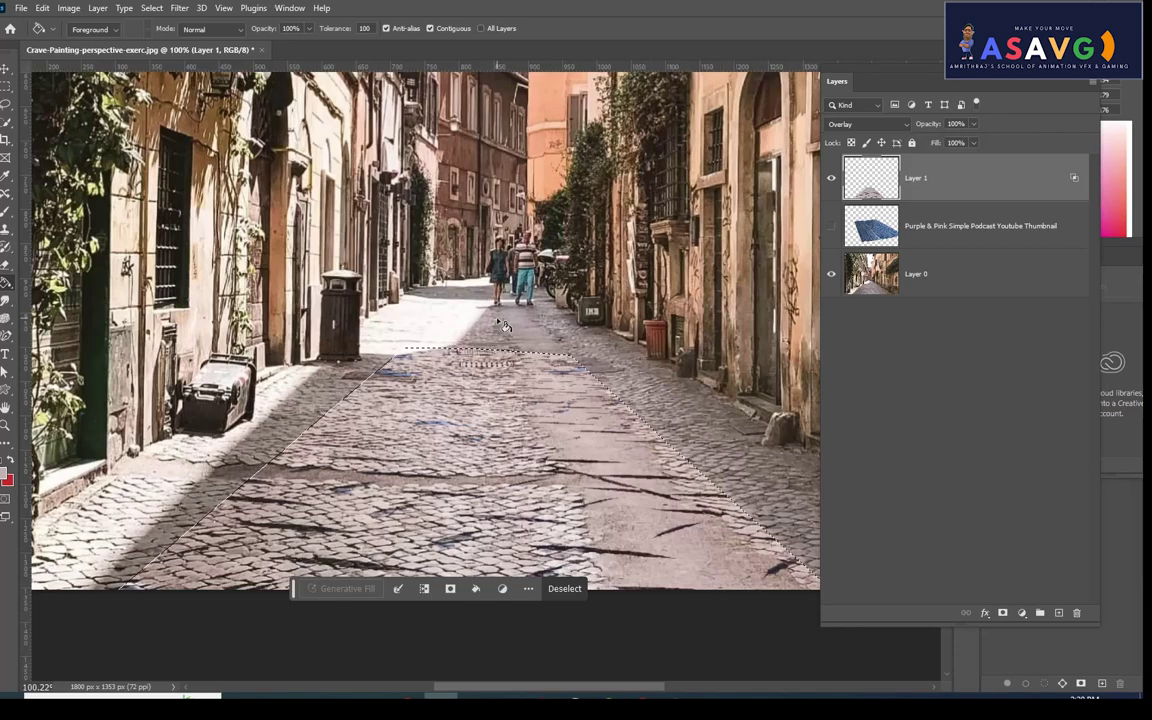
key("ctrl+d")
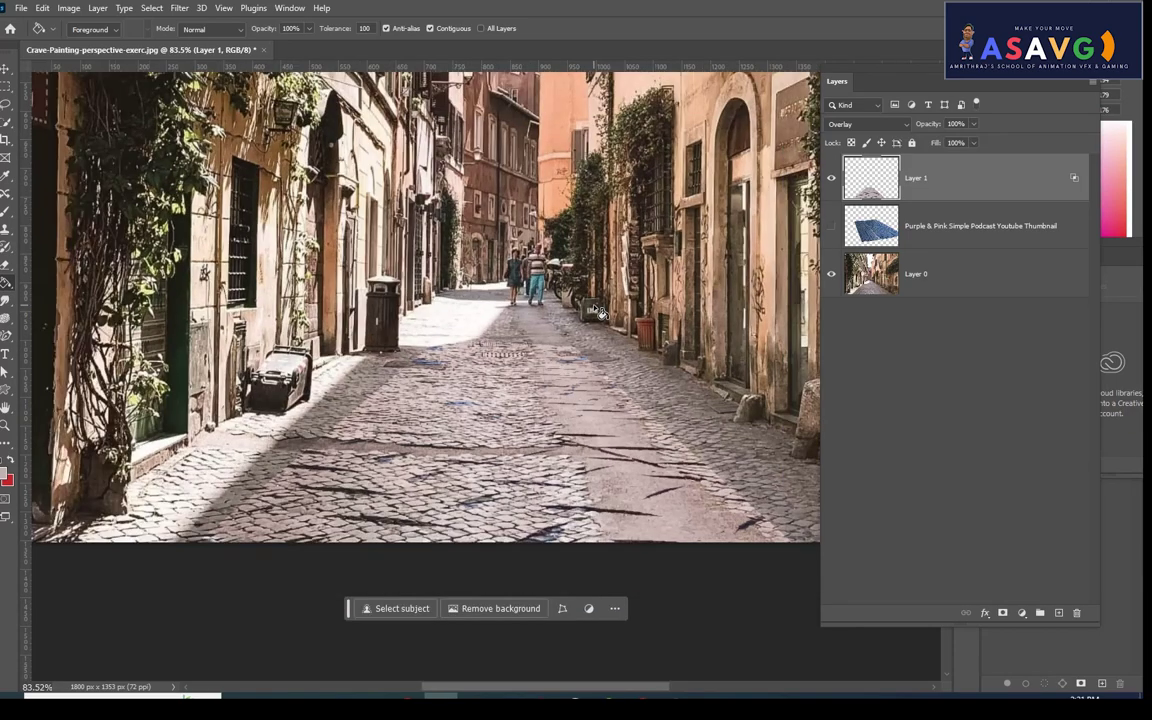
scroll(570, 406, "up", 5)
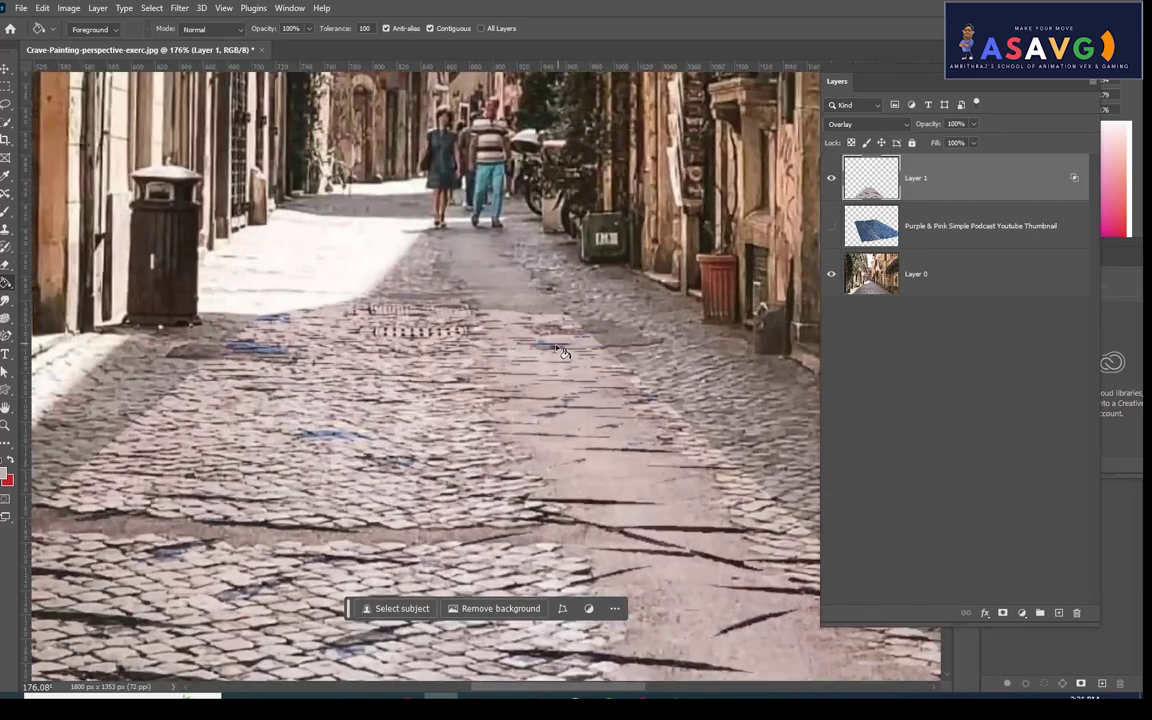
scroll(537, 355, "up", 2)
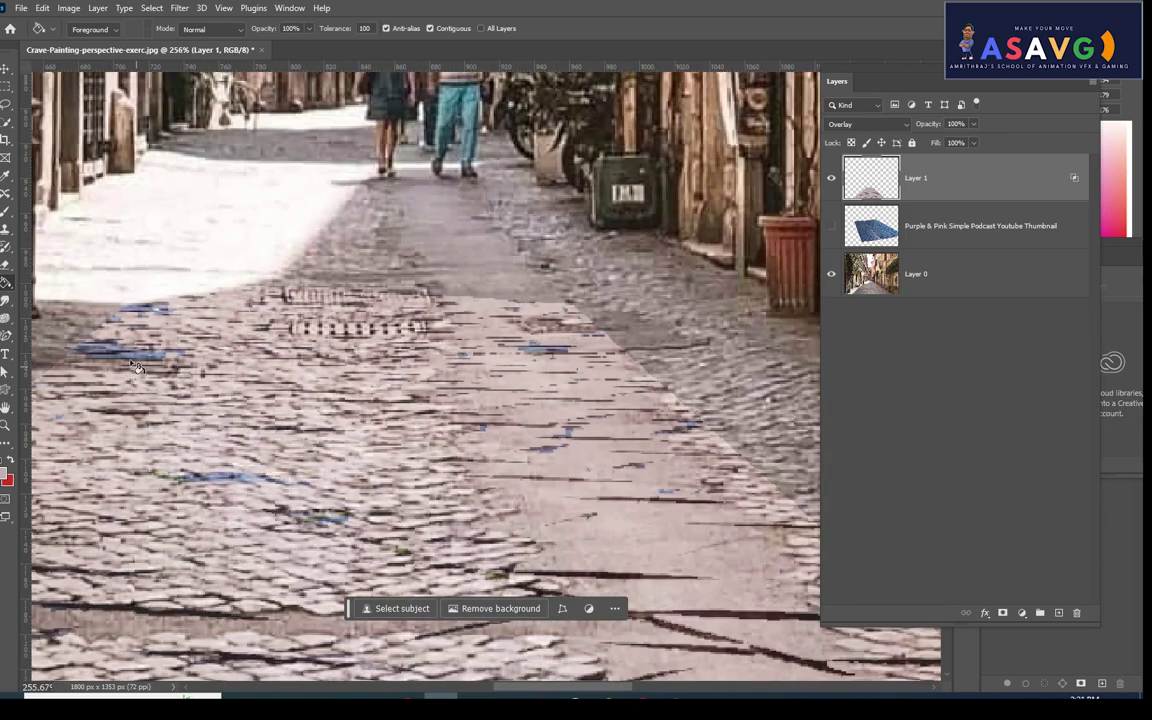
scroll(490, 380, "down", 3)
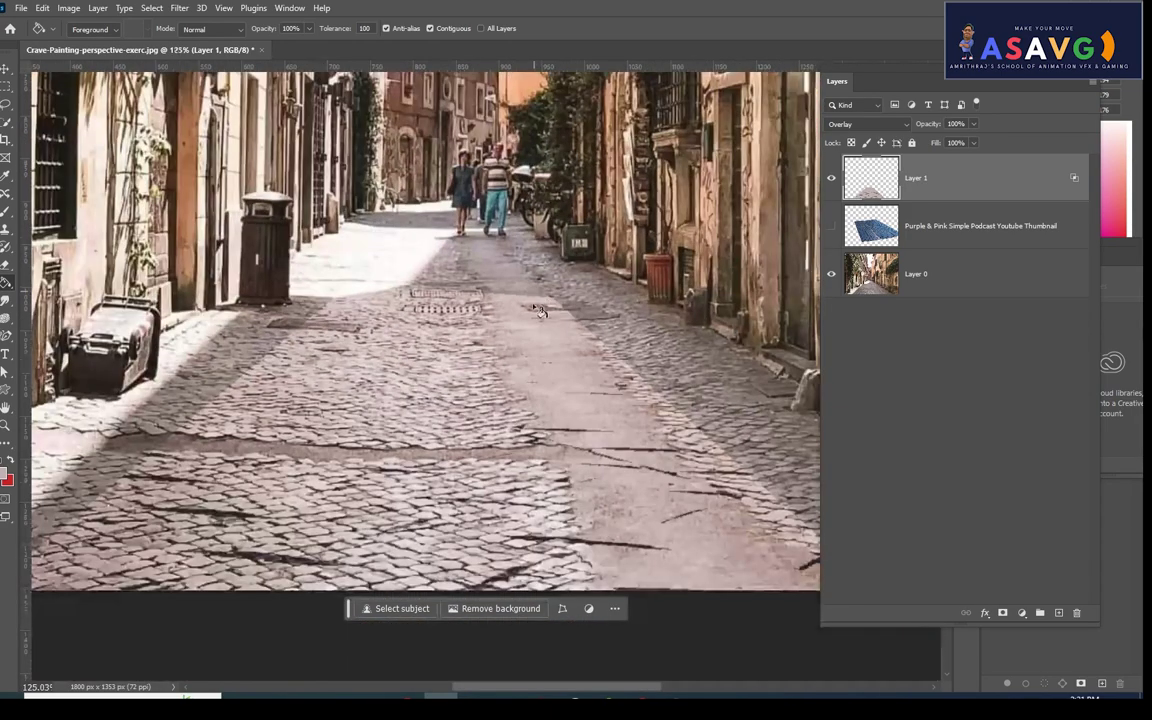
scroll(510, 420, "down", 1)
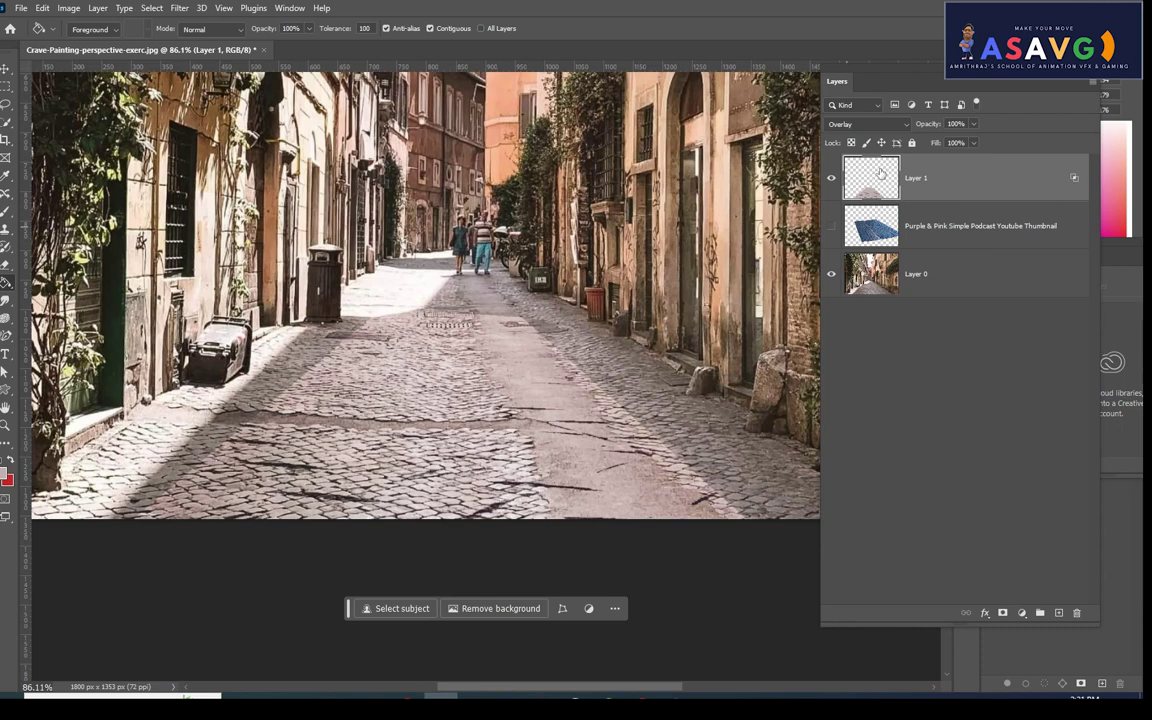
left_click_drag(825, 73, 787, 48)
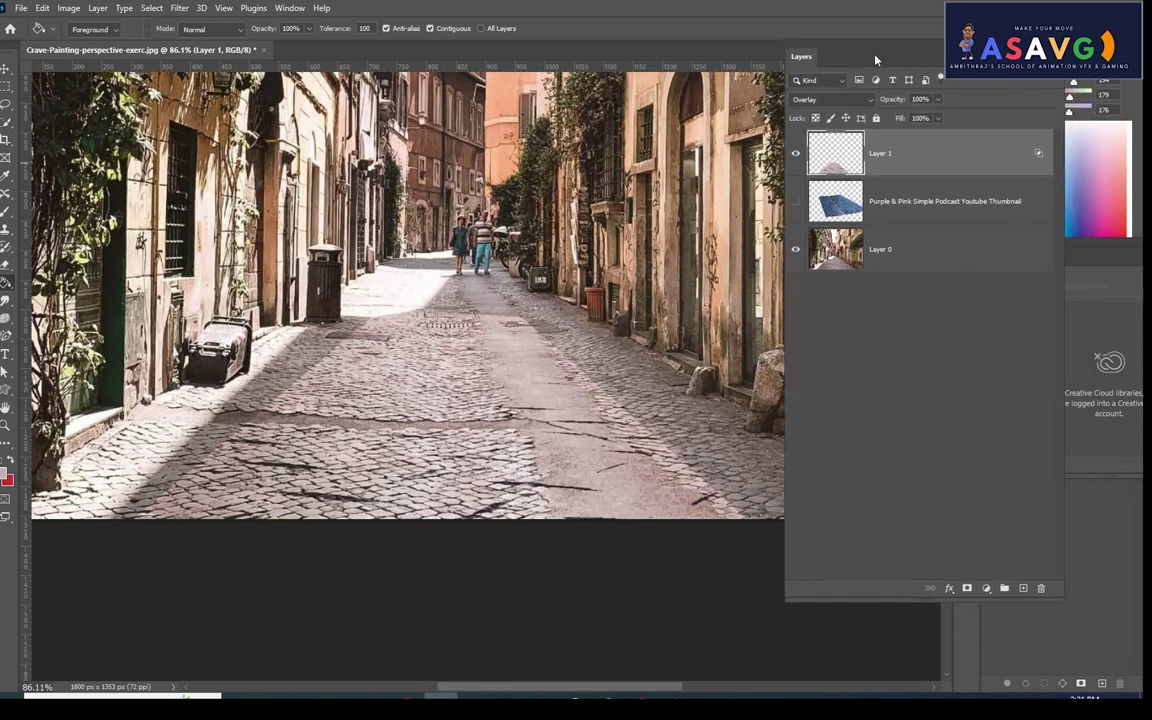
Step: Add a layer mask to Layer 1 and brush black over the texture on the lower road
left_click(964, 588)
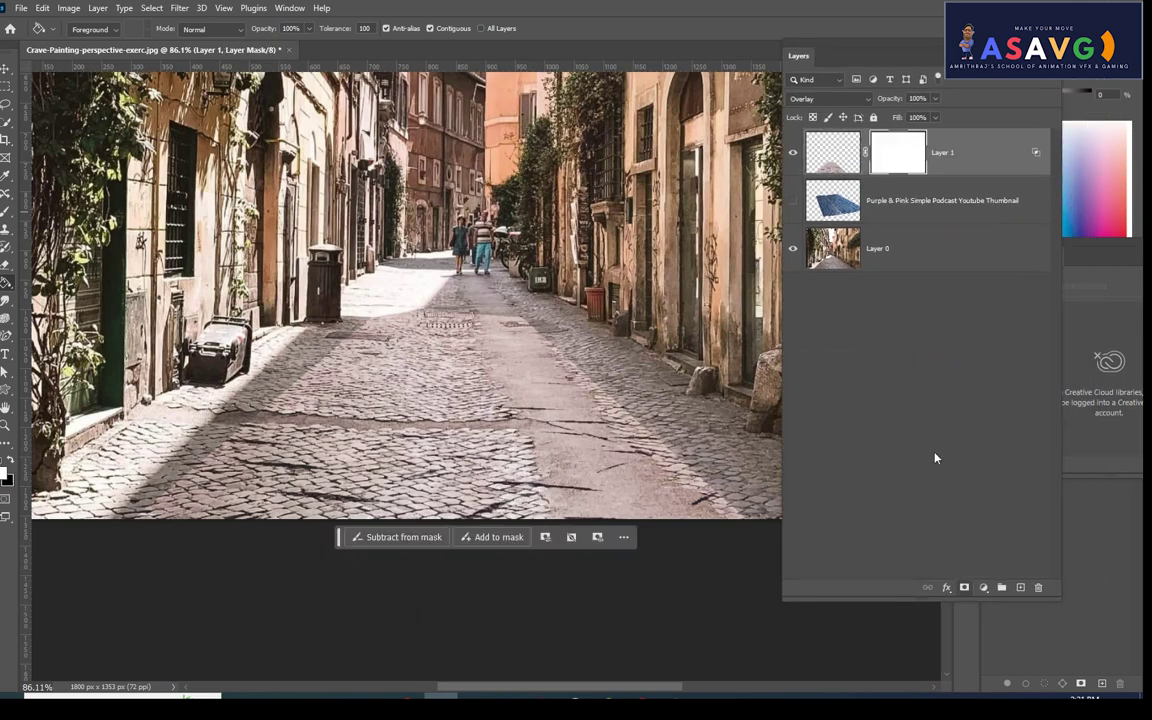
right_click(5, 211)
left_click(45, 209)
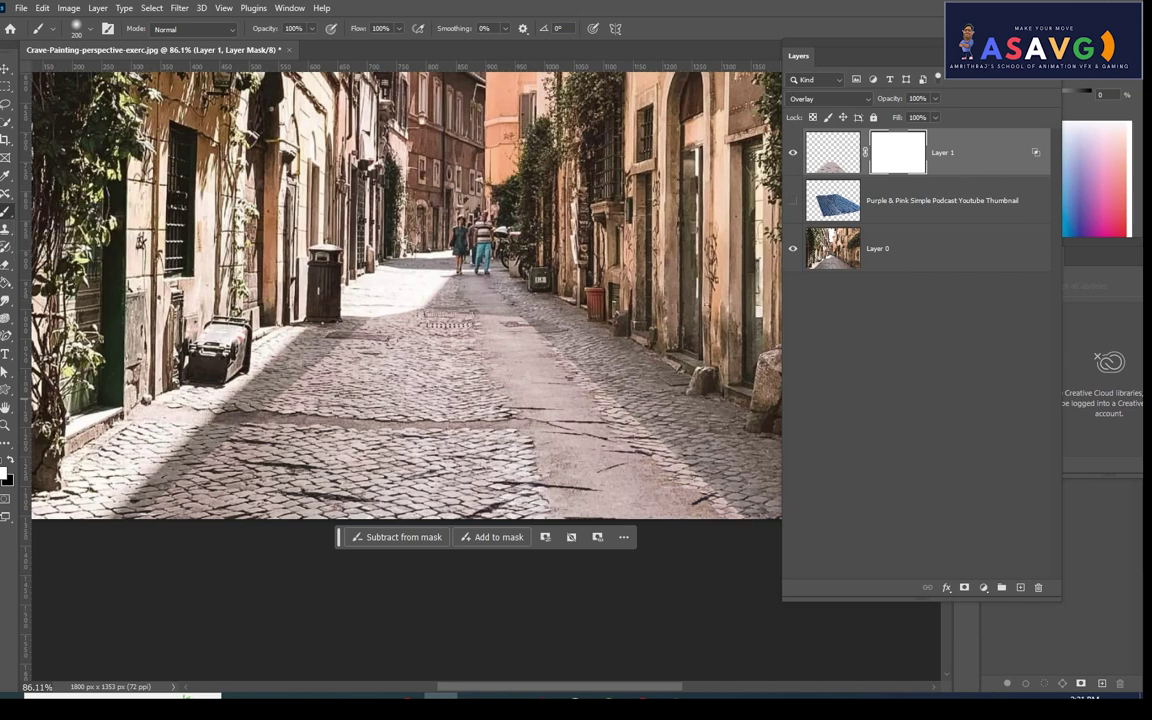
left_click(12, 463)
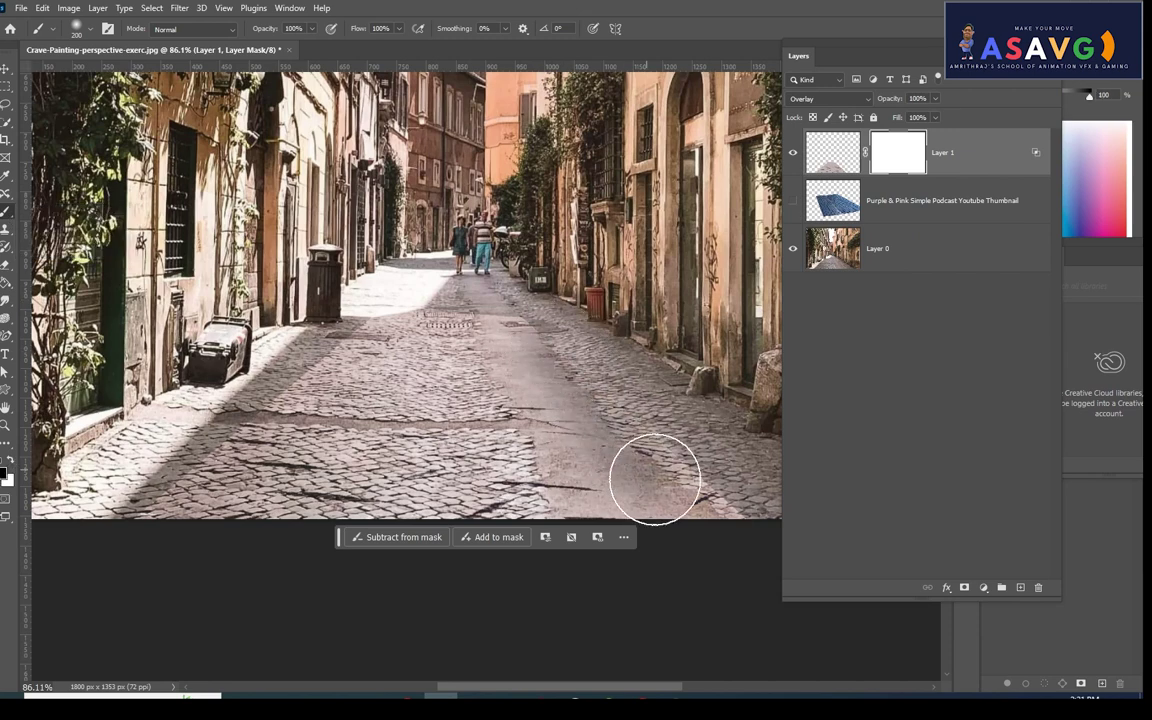
left_click_drag(655, 480, 303, 403)
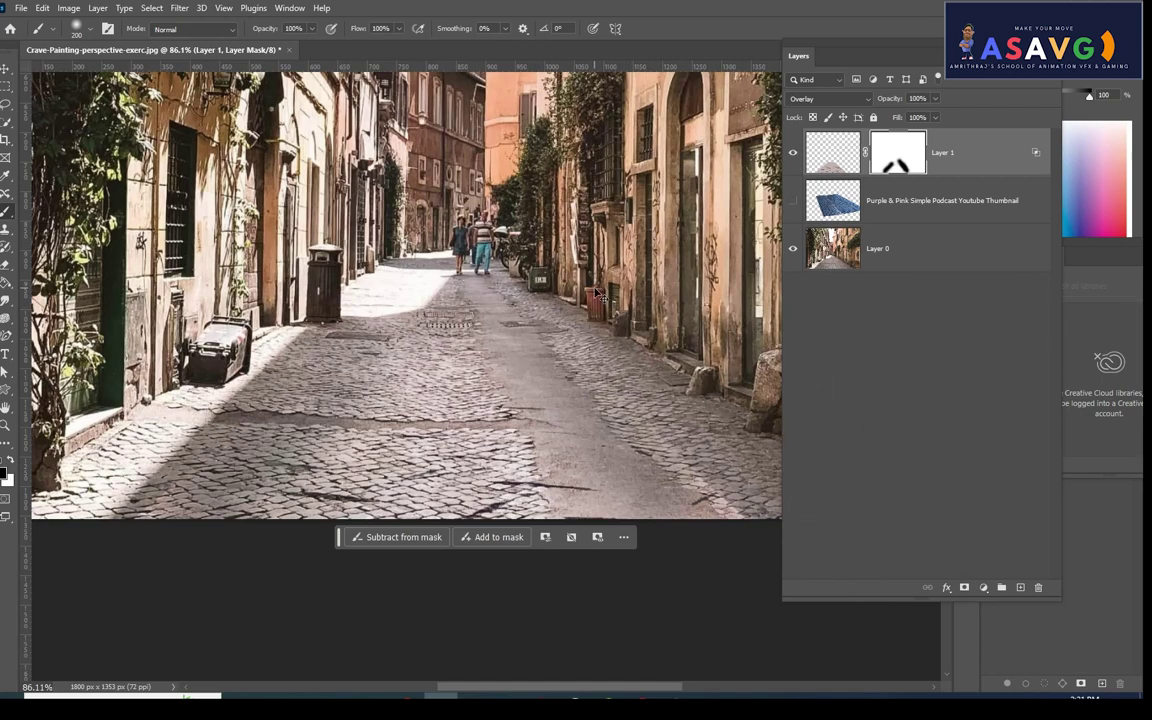
scroll(597, 316, "down", 3)
left_click(895, 245)
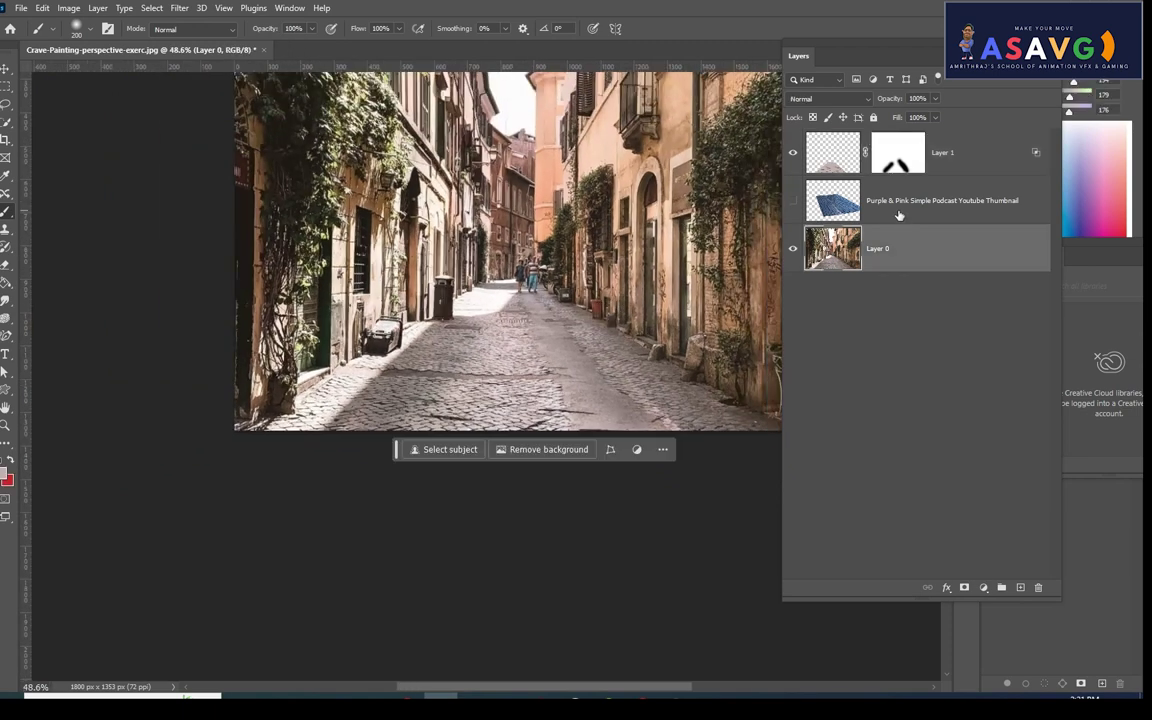
left_click(900, 205)
left_click(958, 168)
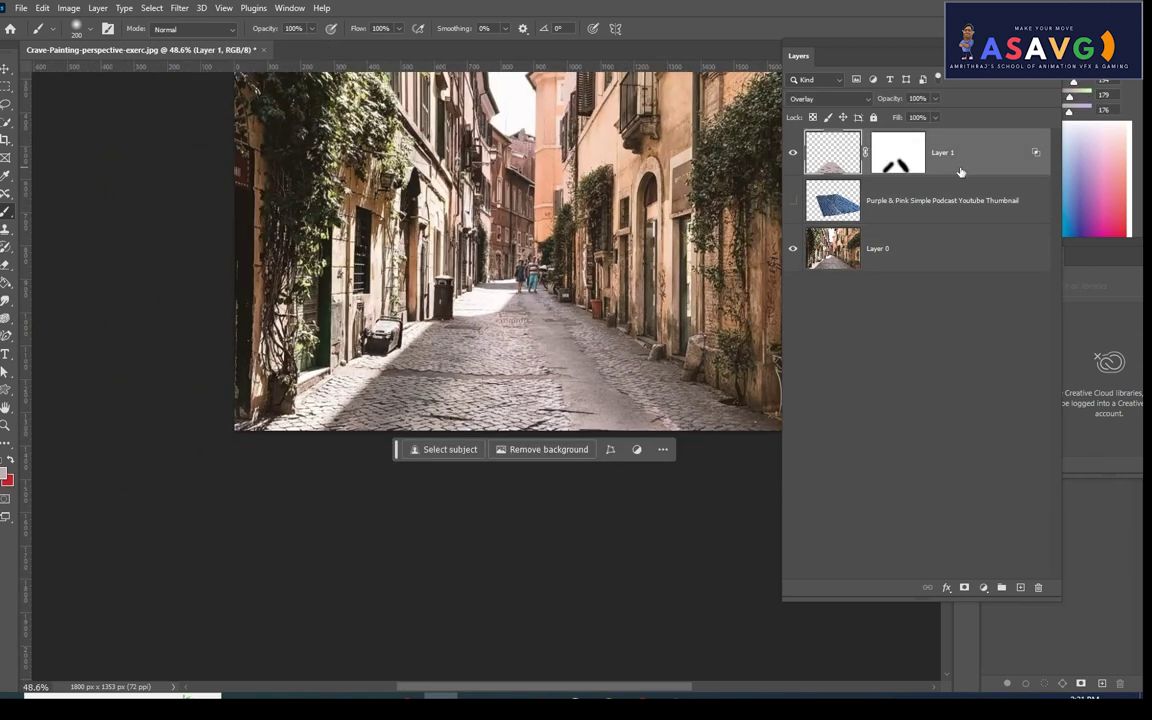
mouse_move(950, 155)
left_click(793, 152)
left_click(793, 152)
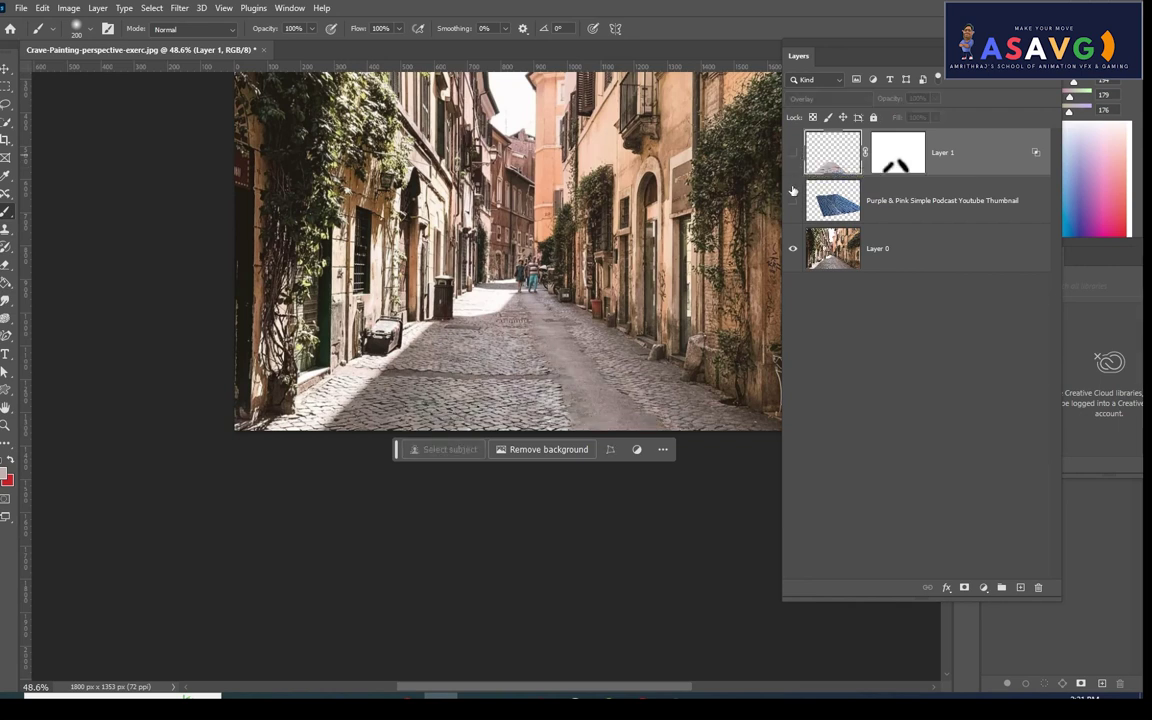
left_click(793, 155)
left_click(793, 155)
left_click(793, 155)
scroll(480, 270, "up", 1)
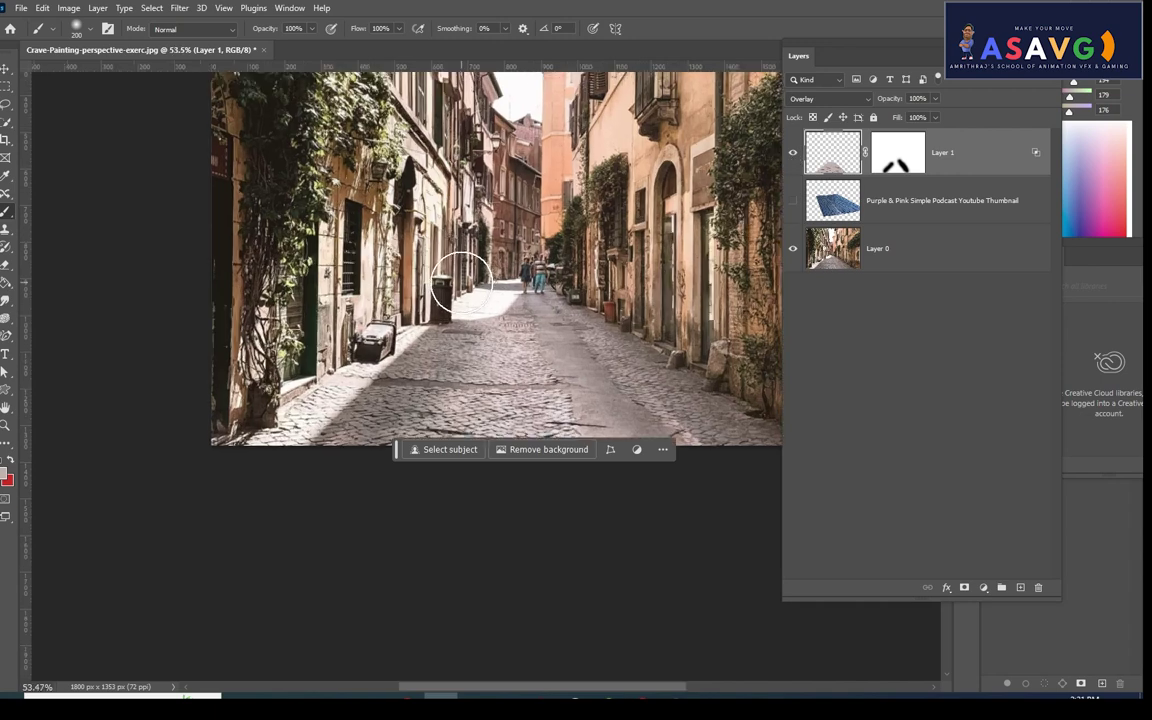
scroll(490, 268, "up", 1)
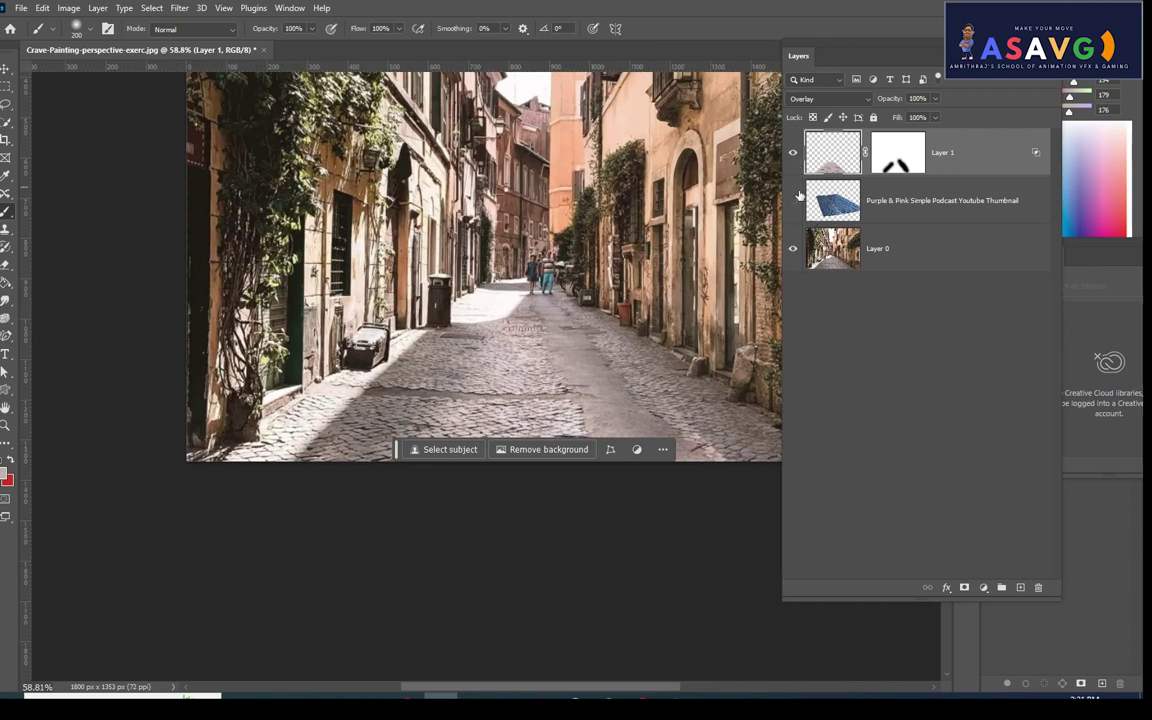
left_click(794, 158)
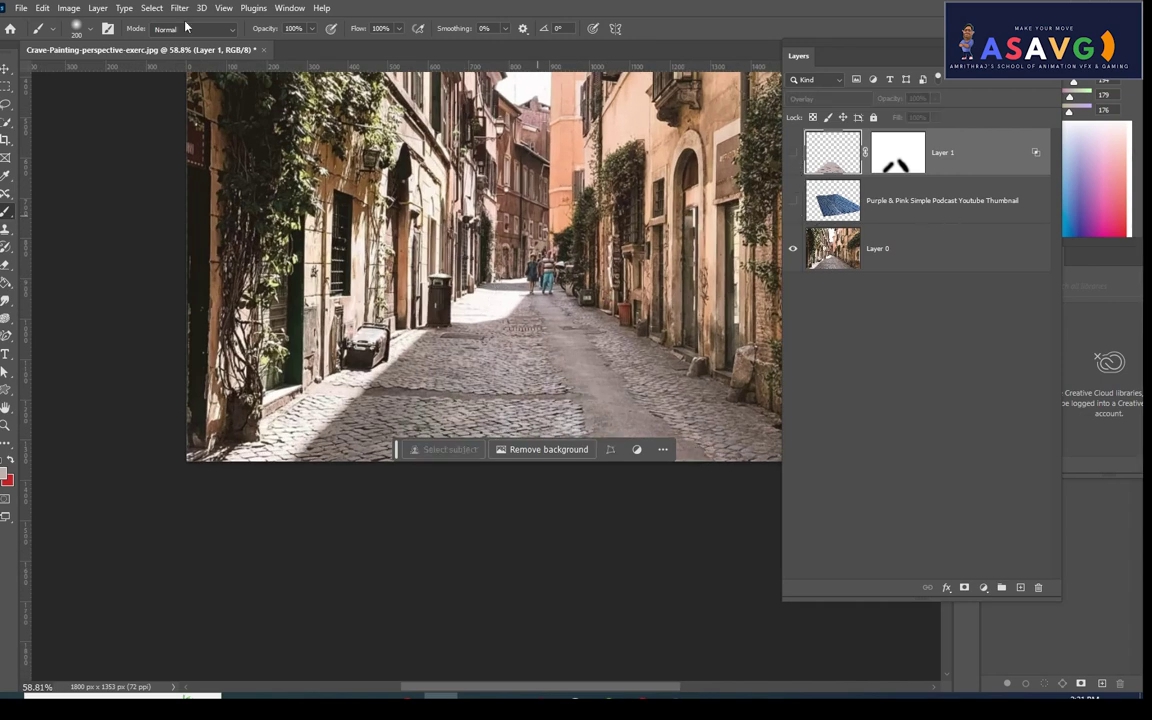
left_click(794, 153)
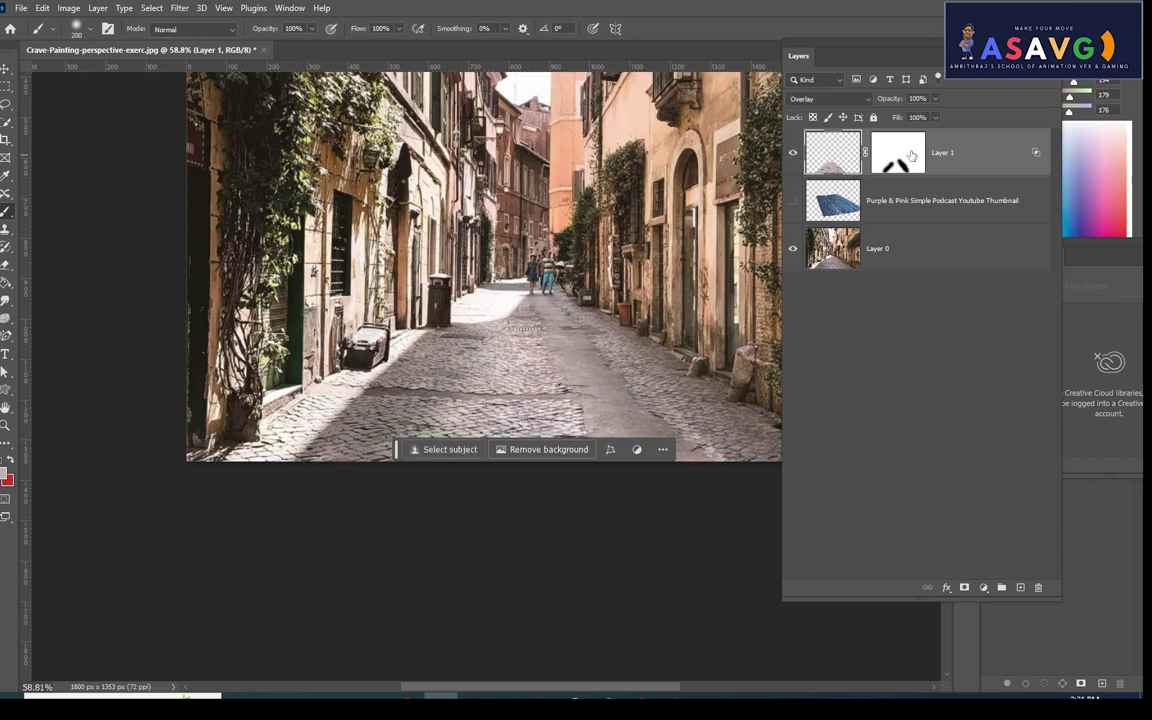
Step: Set Layer 1's Blend If to current layer 0/8, underlying 0/111 and 229/231
right_click(836, 166)
left_click(781, 262)
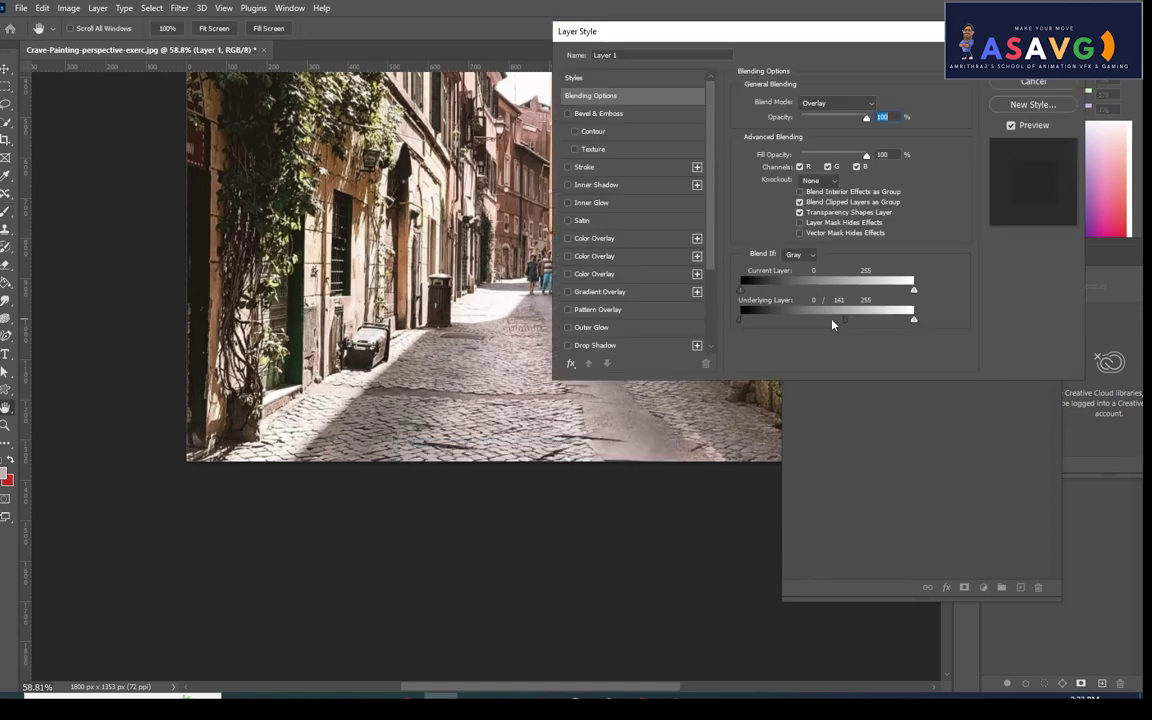
left_click_drag(764, 320, 767, 326)
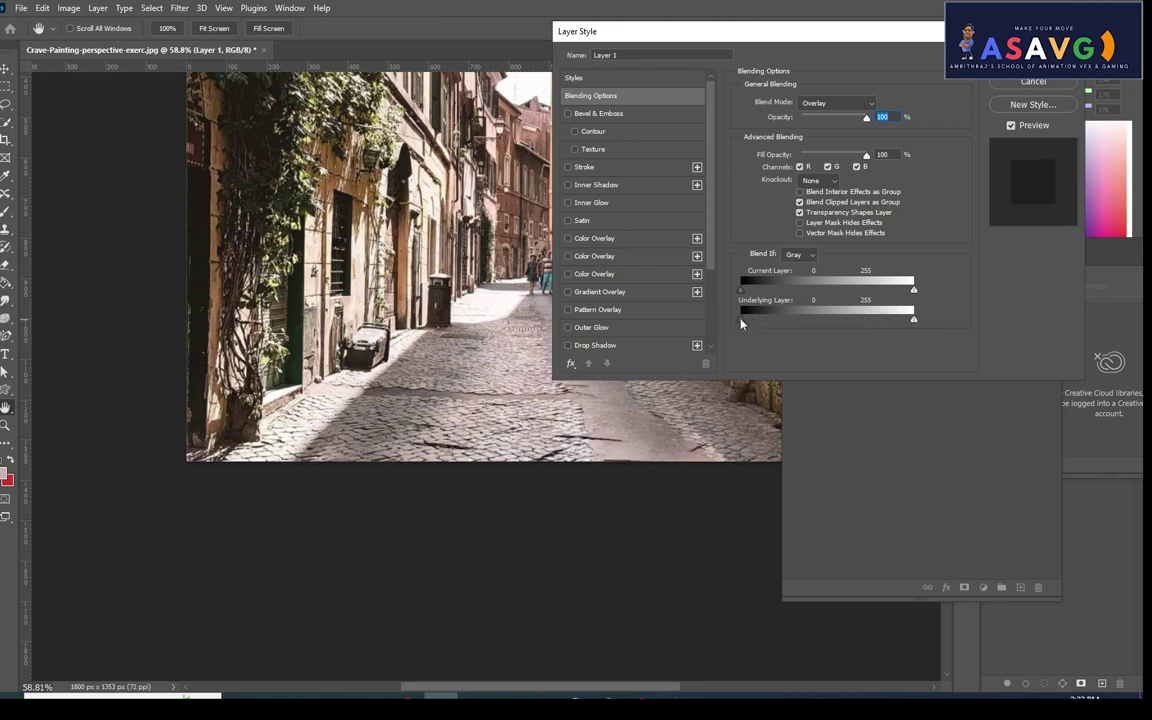
mouse_move(741, 322)
left_mouse_down()
mouse_move(781, 323)
mouse_move(740, 322)
left_mouse_up()
mouse_move(894, 319)
left_mouse_down()
mouse_move(789, 319)
mouse_move(898, 331)
left_mouse_up()
mouse_move(741, 290)
left_mouse_down()
mouse_move(773, 290)
mouse_move(731, 294)
mouse_move(825, 290)
mouse_move(741, 291)
mouse_move(811, 317)
left_mouse_up()
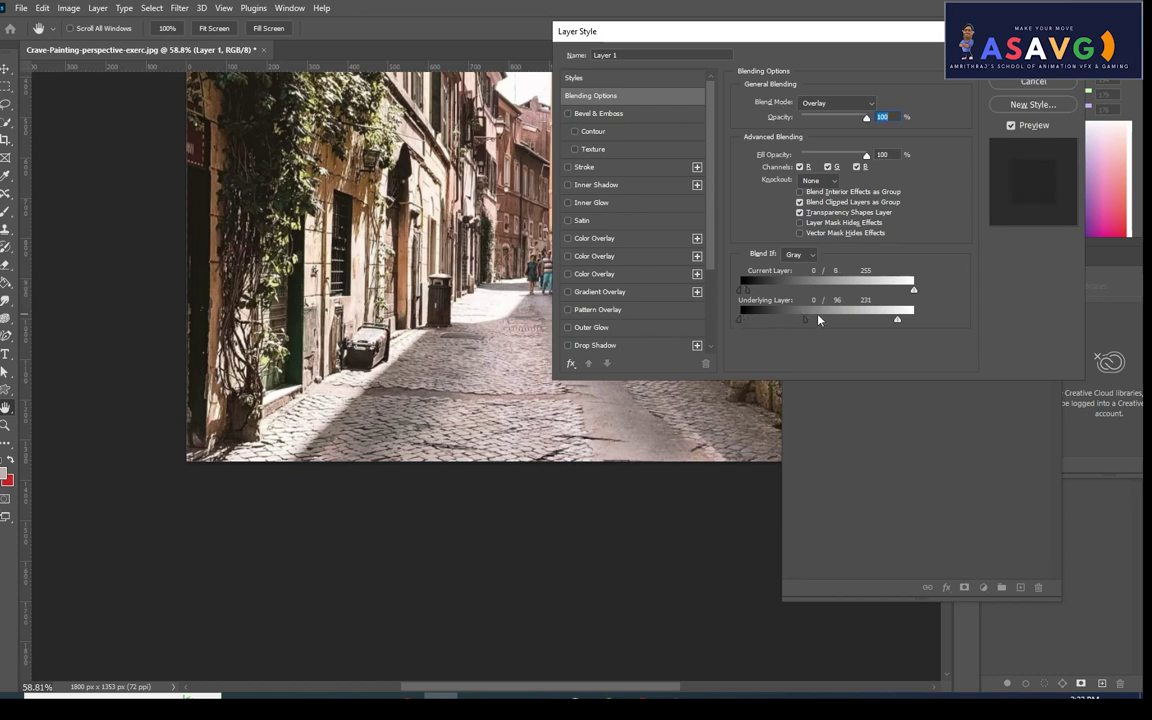
left_click_drag(898, 320, 832, 320)
Step: Confirm the blending settings, keep Layer 1 on Overlay, and close the alley image without saving
left_click(1040, 60)
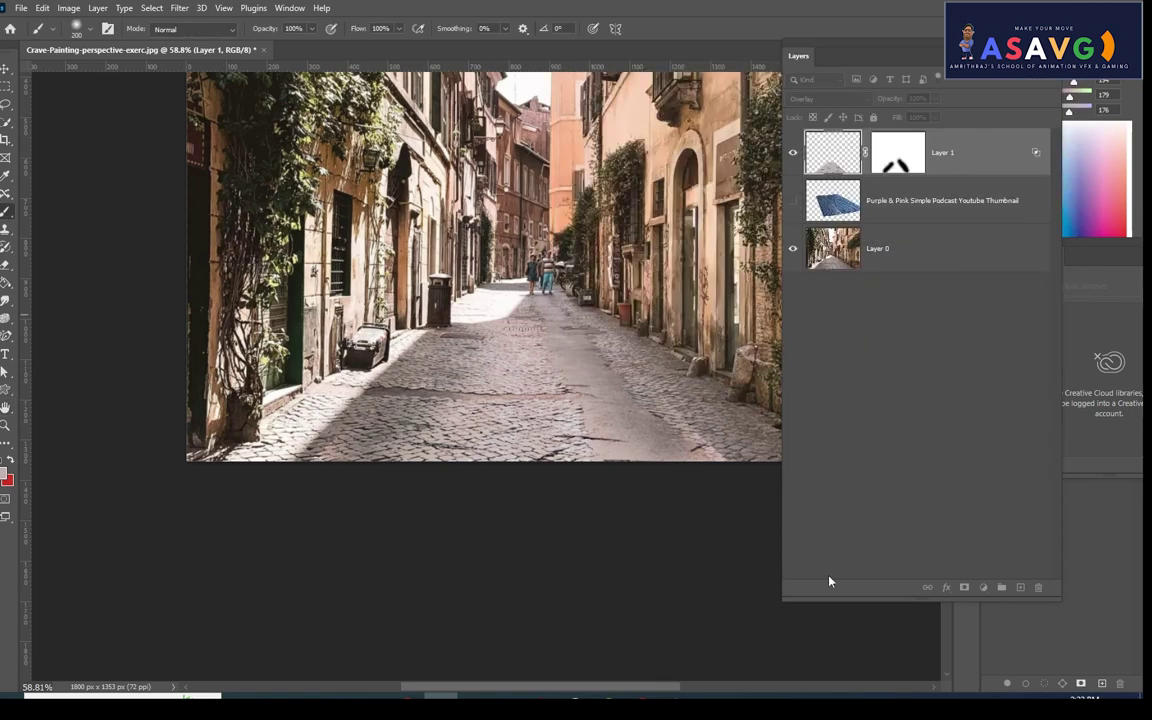
left_click(834, 99)
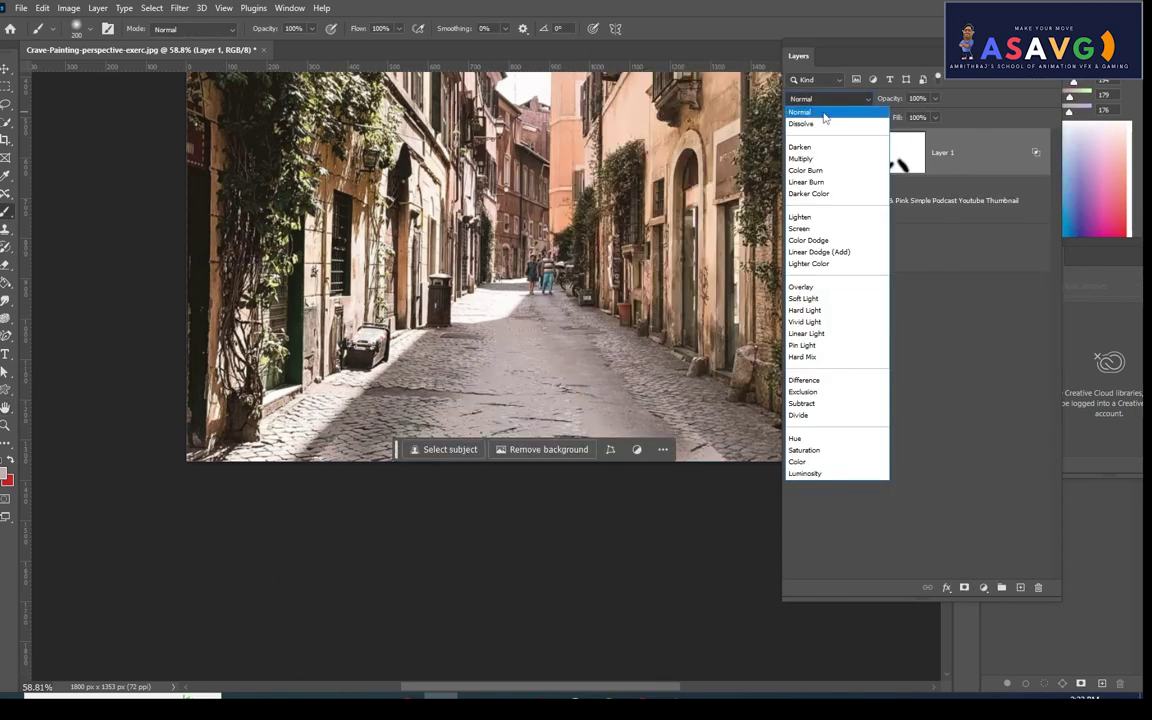
left_click(834, 99)
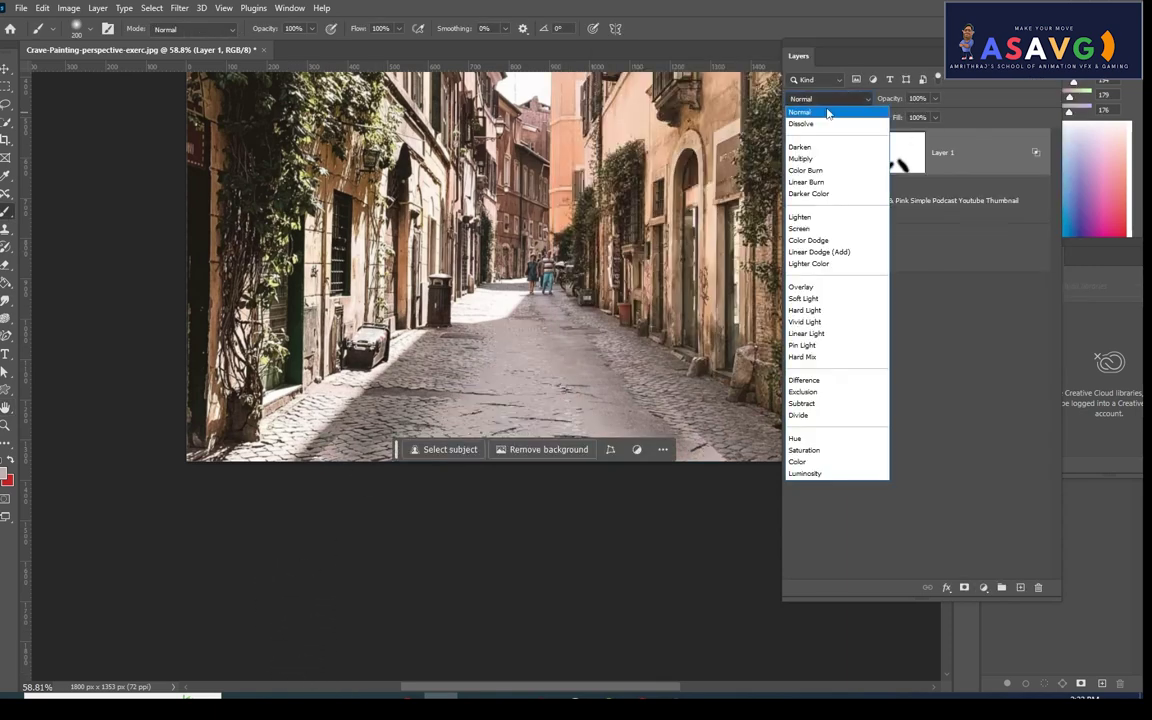
left_click(820, 281)
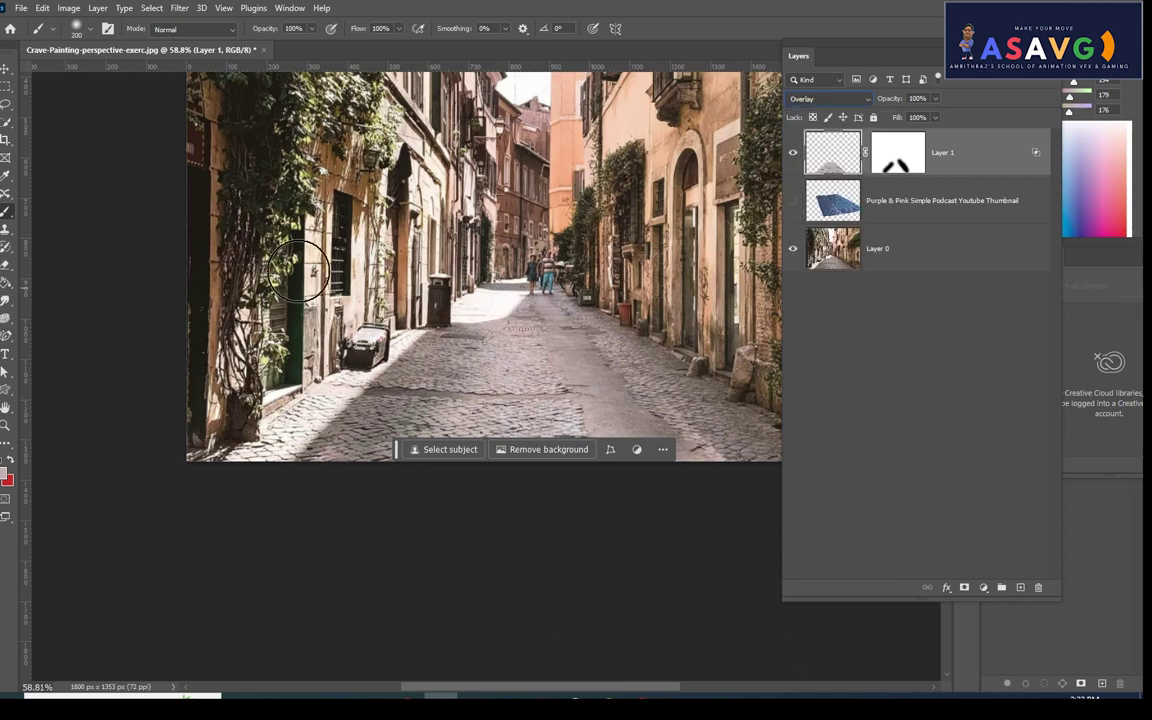
left_click(256, 49)
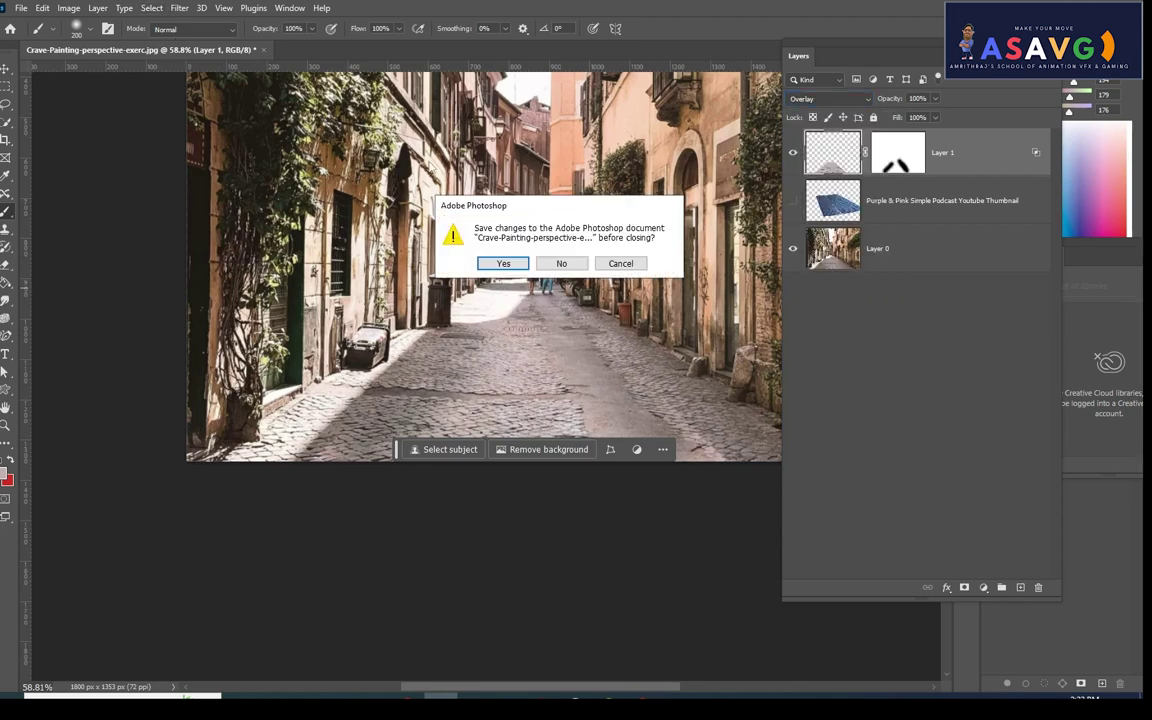
left_click(561, 263)
Step: Open the new.png Japanese alley photo and pan it into view
left_click(30, 122)
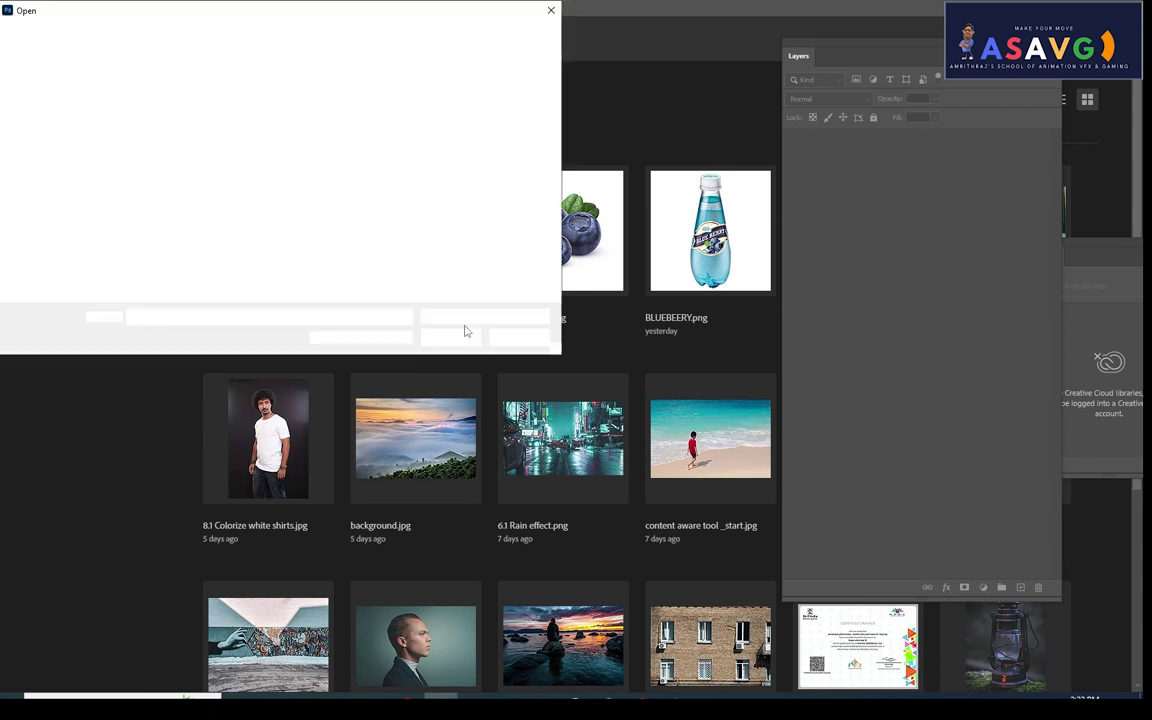
double_click(243, 103)
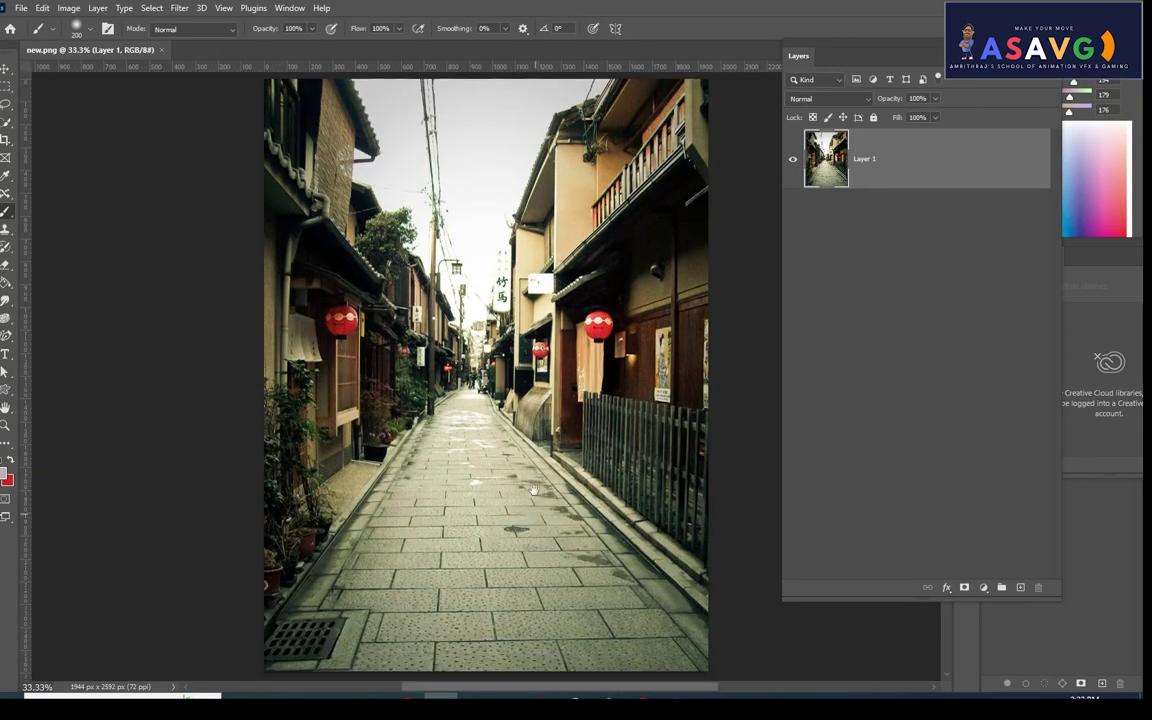
scroll(533, 490, "down", 3)
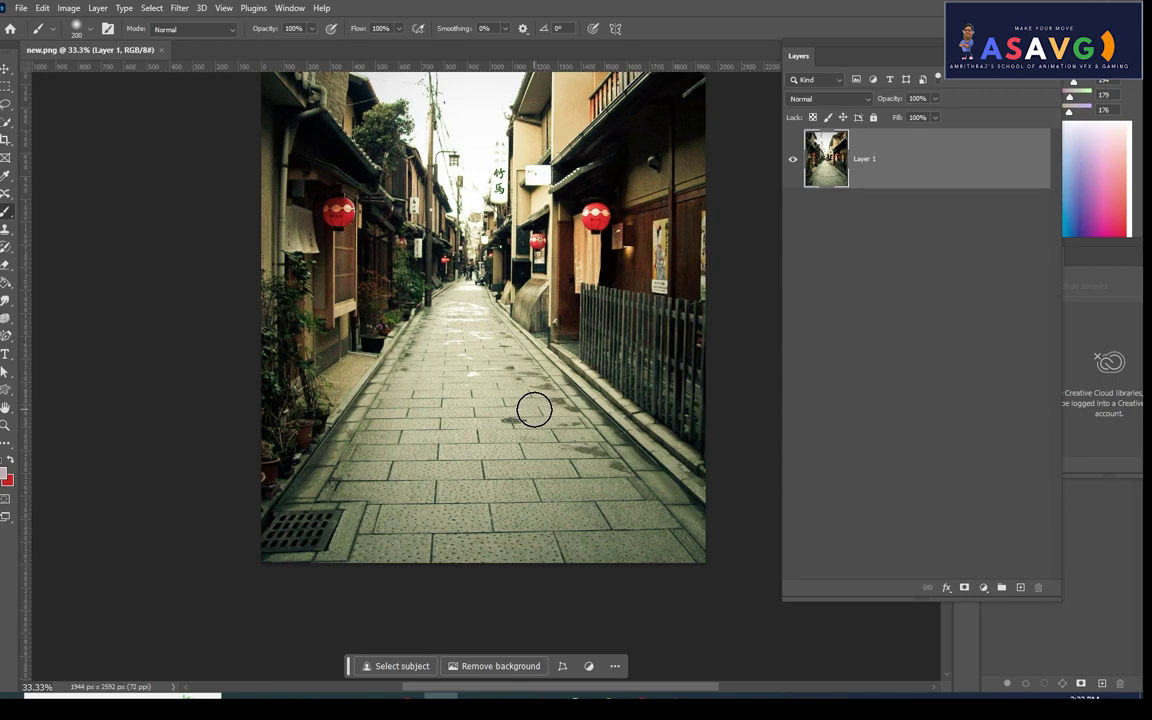
left_click_drag(553, 420, 573, 488)
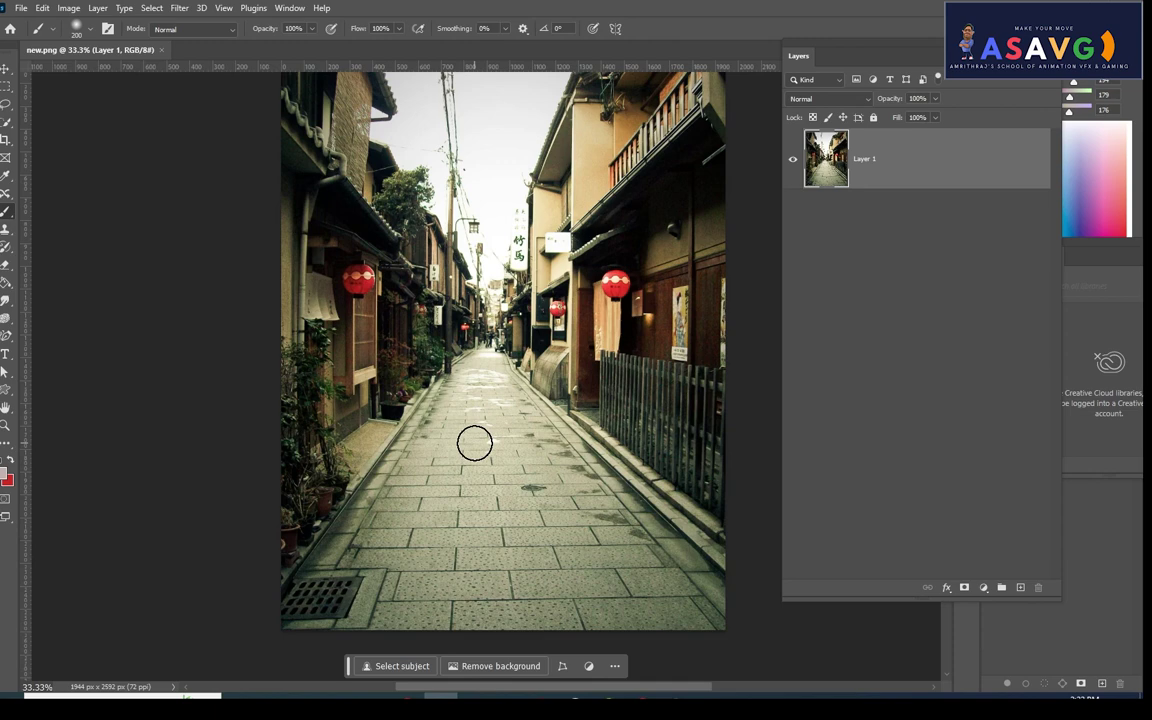
left_click(21, 8)
Step: Place the diamond-plate image as a linked layer, moved down over the alley street
left_click(97, 294)
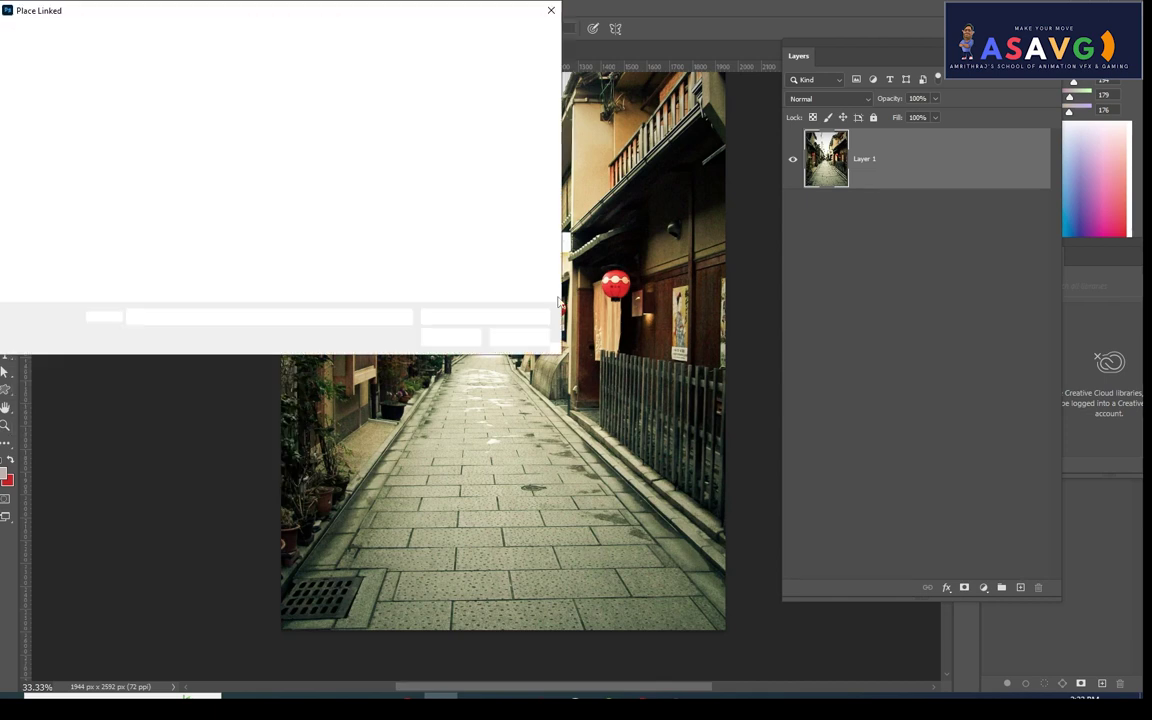
left_click(339, 122)
double_click(339, 122)
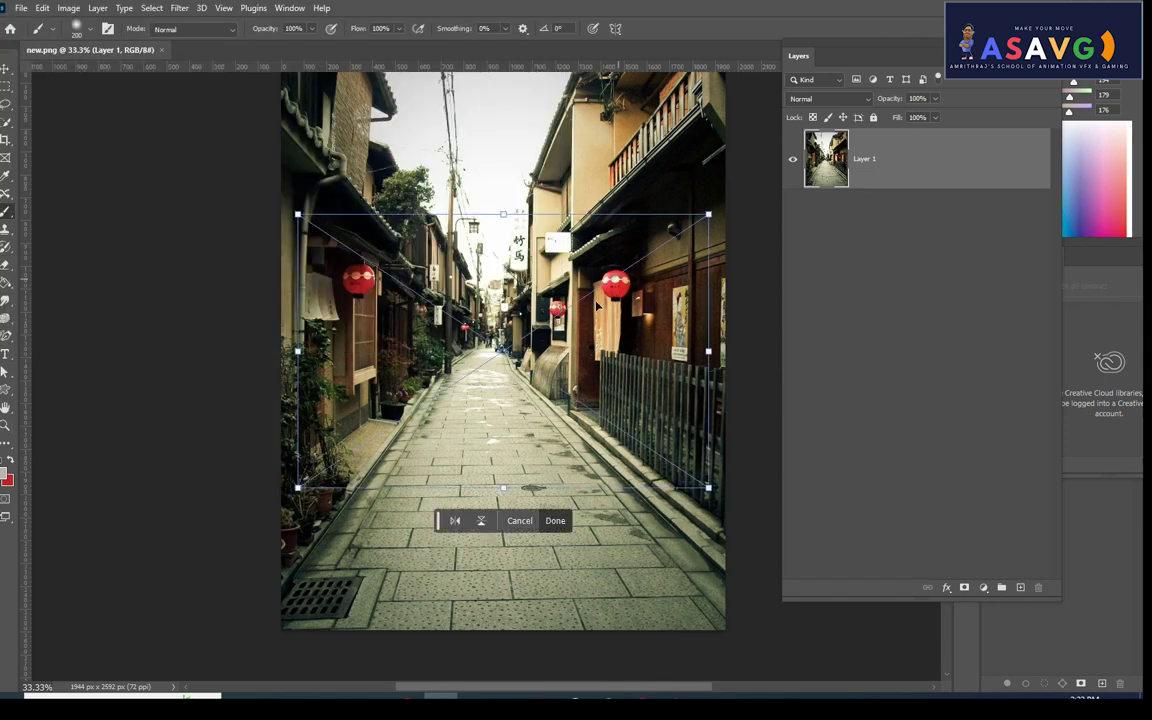
left_click_drag(527, 370, 521, 394)
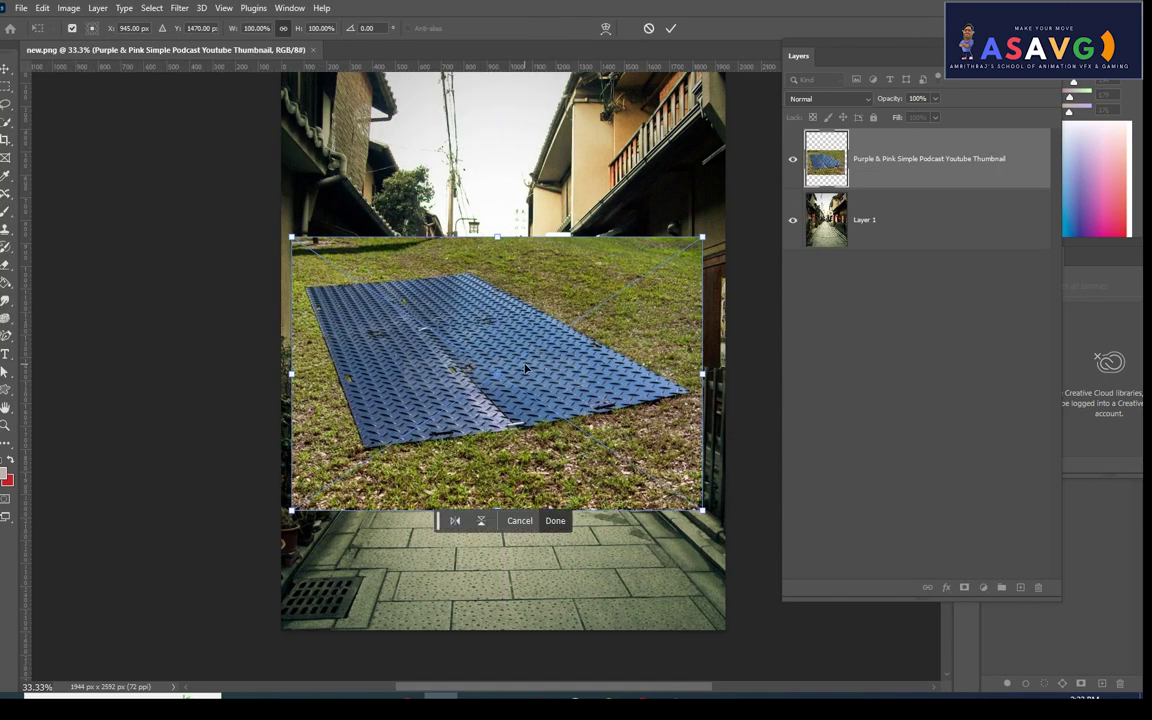
key("Return")
key("b")
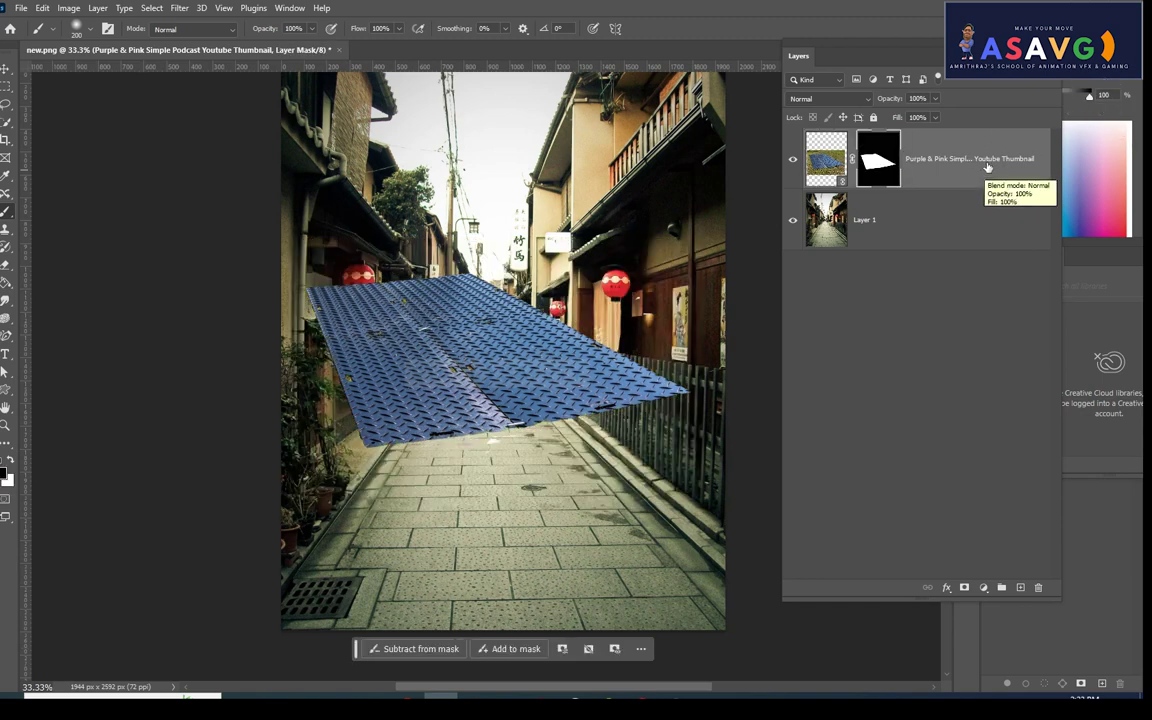
Step: Convert the masked plate layer to a Smart Object, then rasterize it into plain pixels
right_click(987, 168)
left_click(1040, 247)
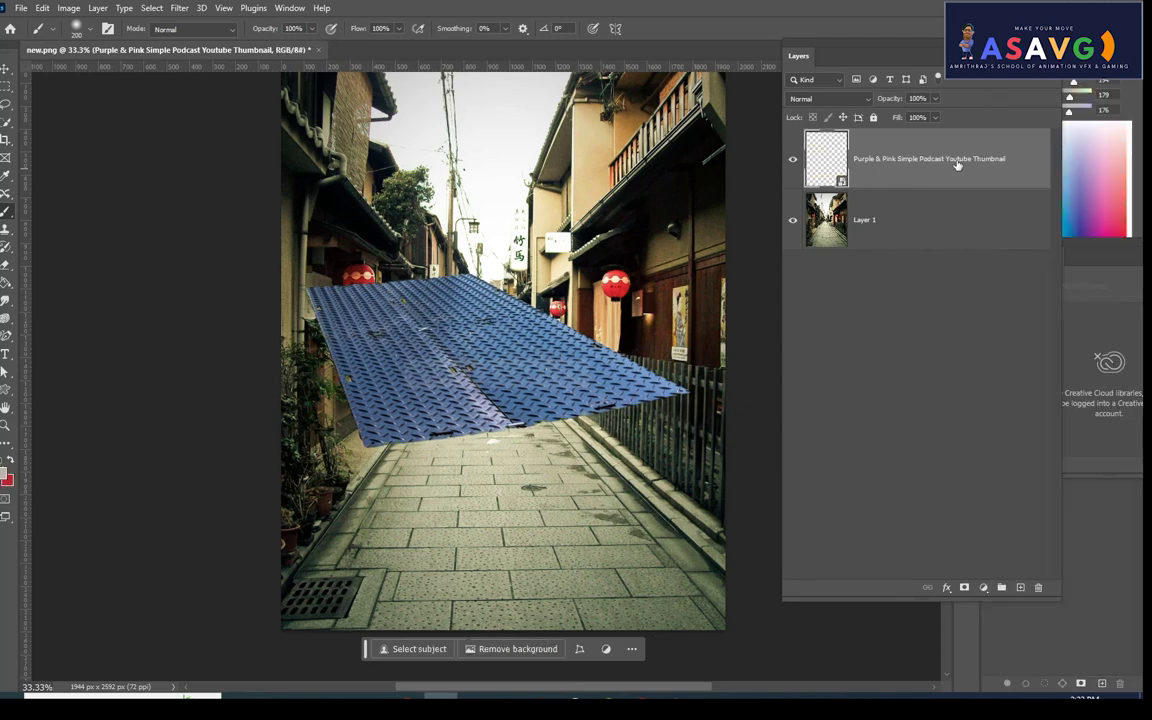
right_click(962, 168)
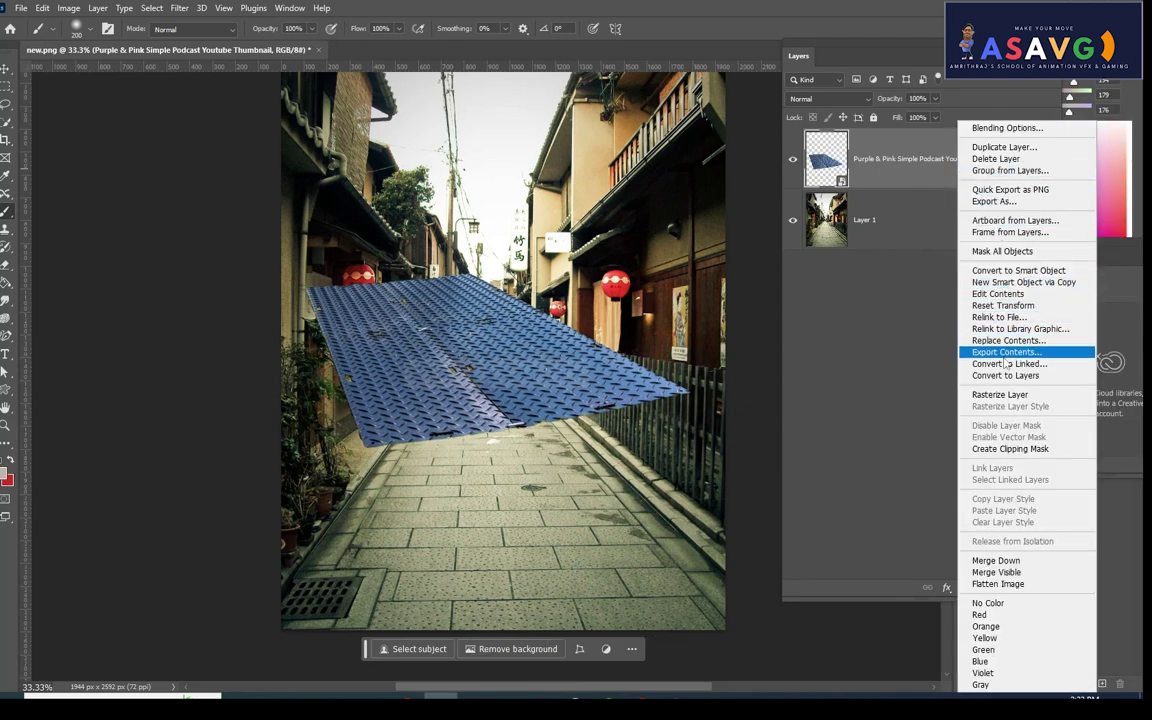
left_click(1012, 396)
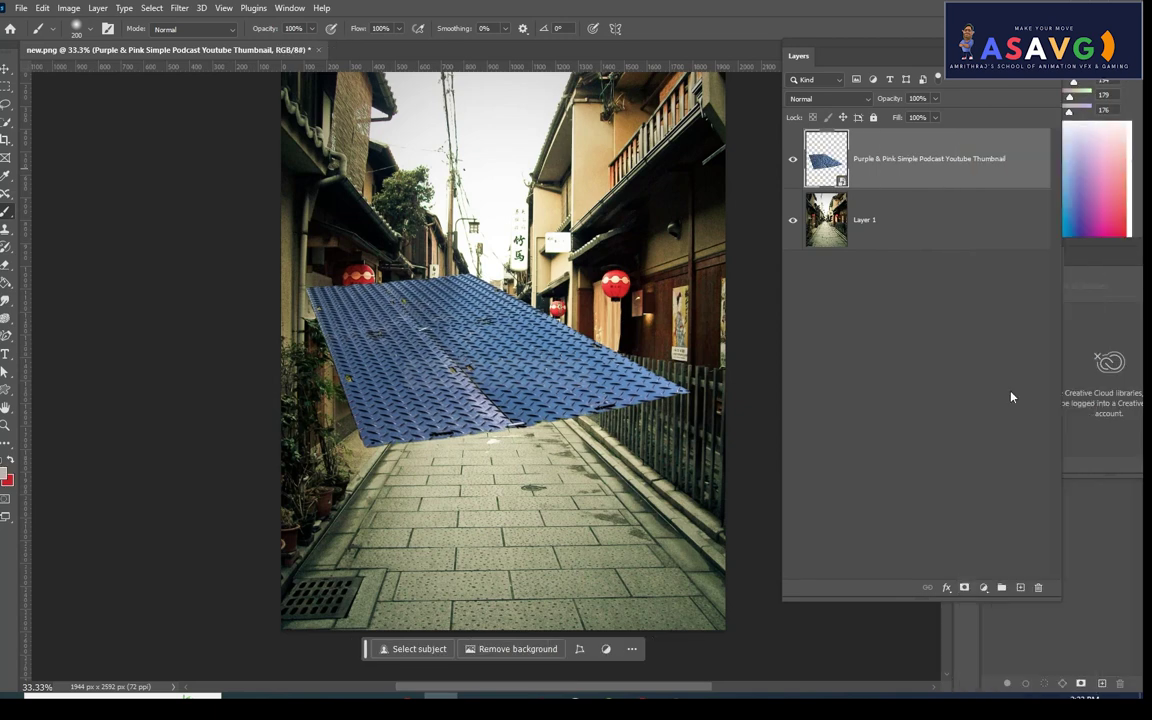
Step: Move the blue plate down onto the street, select its outline, and copy it
key("v")
mouse_move(437, 337)
left_mouse_down()
mouse_move(486, 368)
mouse_move(504, 424)
left_mouse_up()
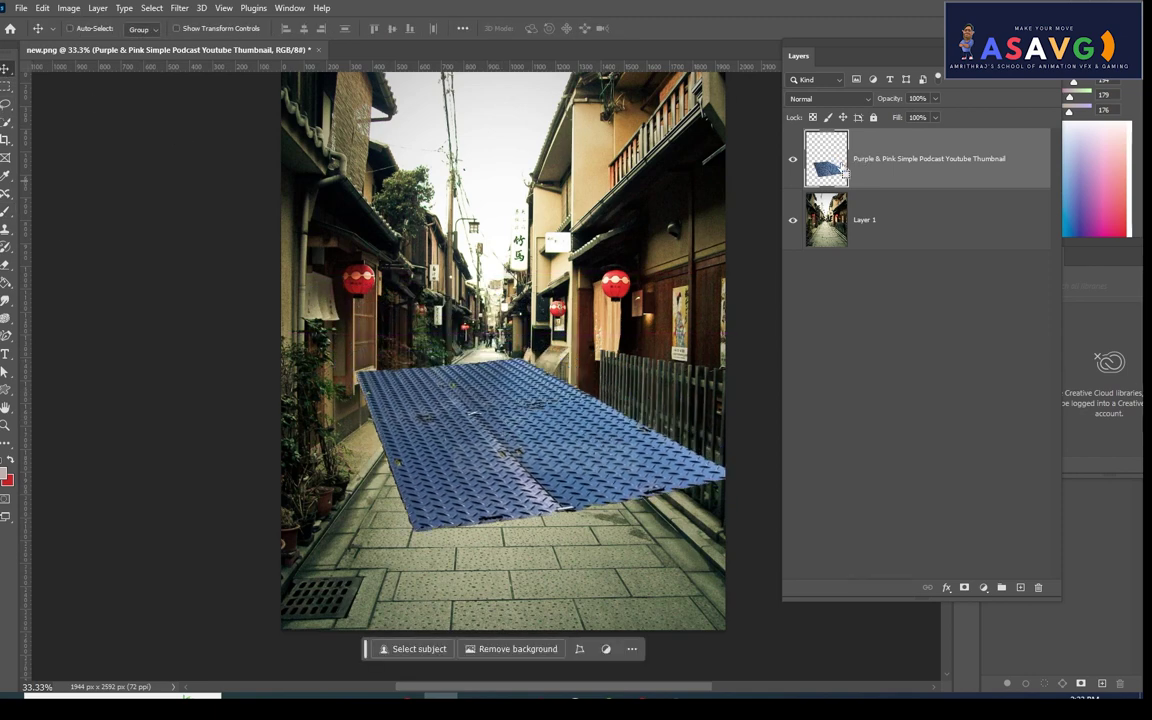
left_click(843, 170, "ctrl")
left_click(42, 8)
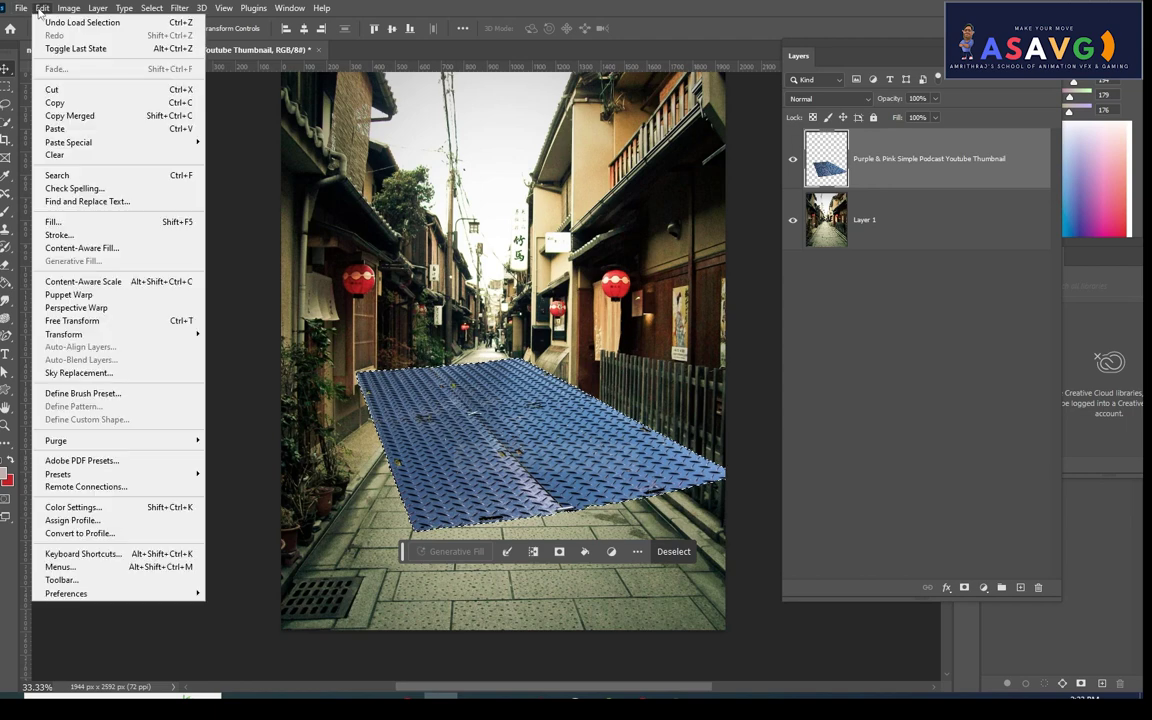
left_click(65, 104)
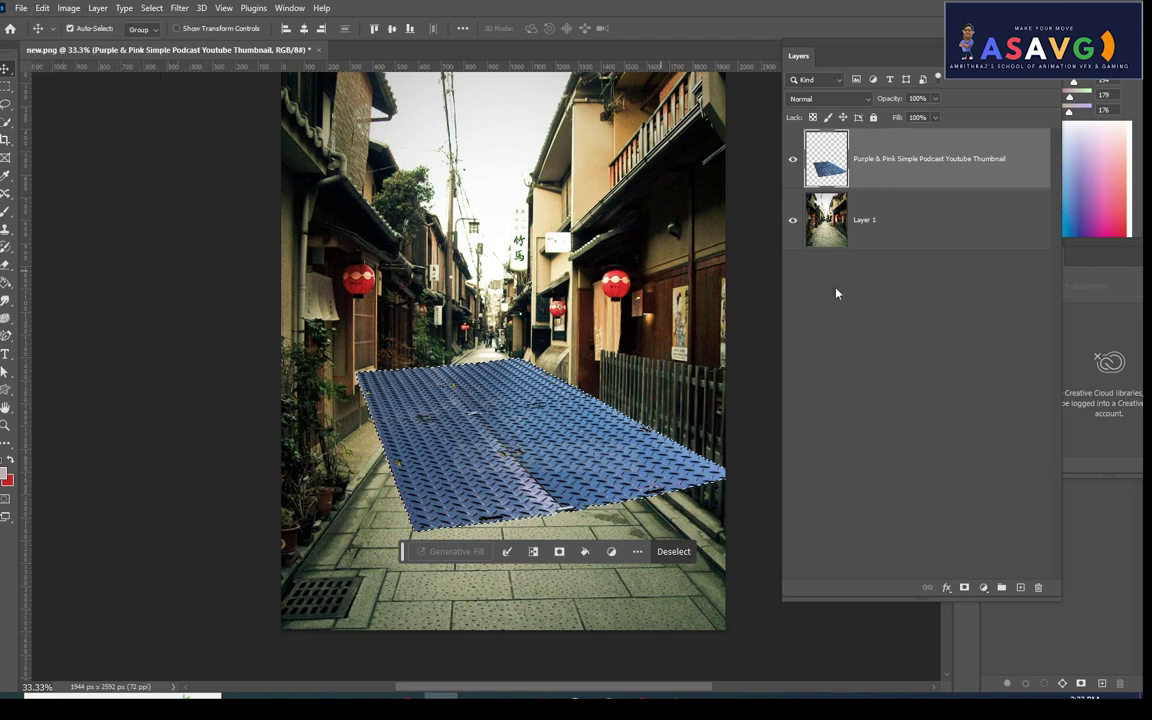
Step: Deselect, hide the blue plate layer, and add a new empty layer
key("ctrl+d")
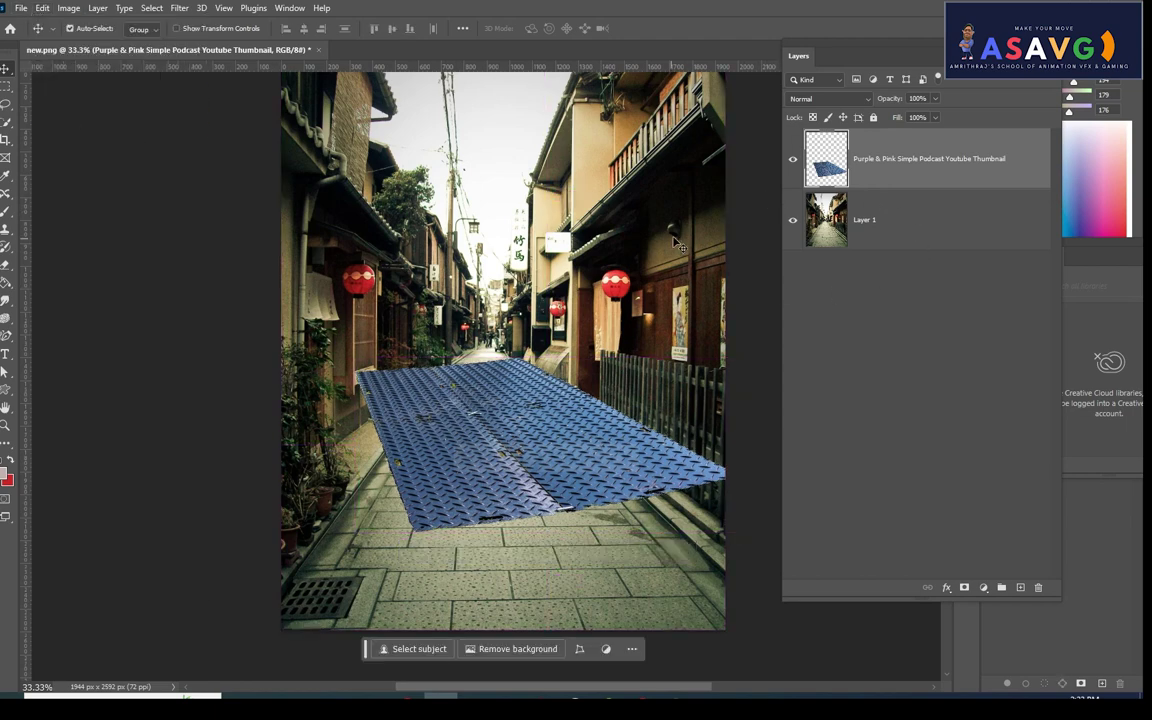
left_click(793, 158)
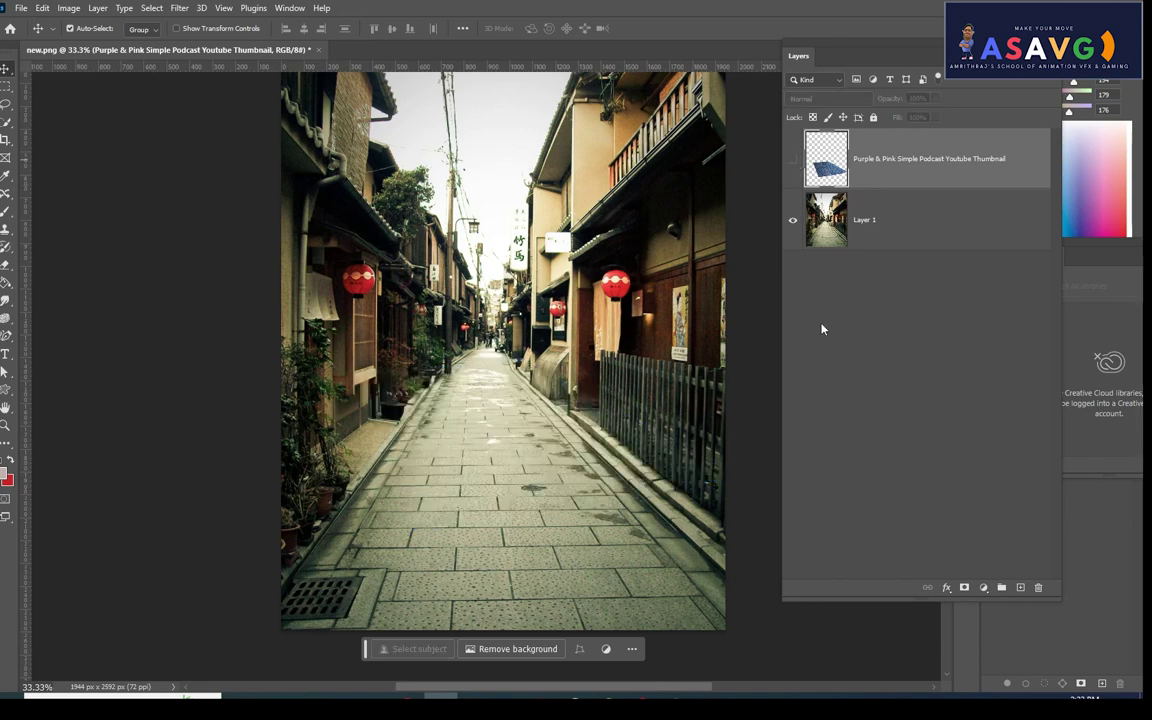
left_click(1021, 588)
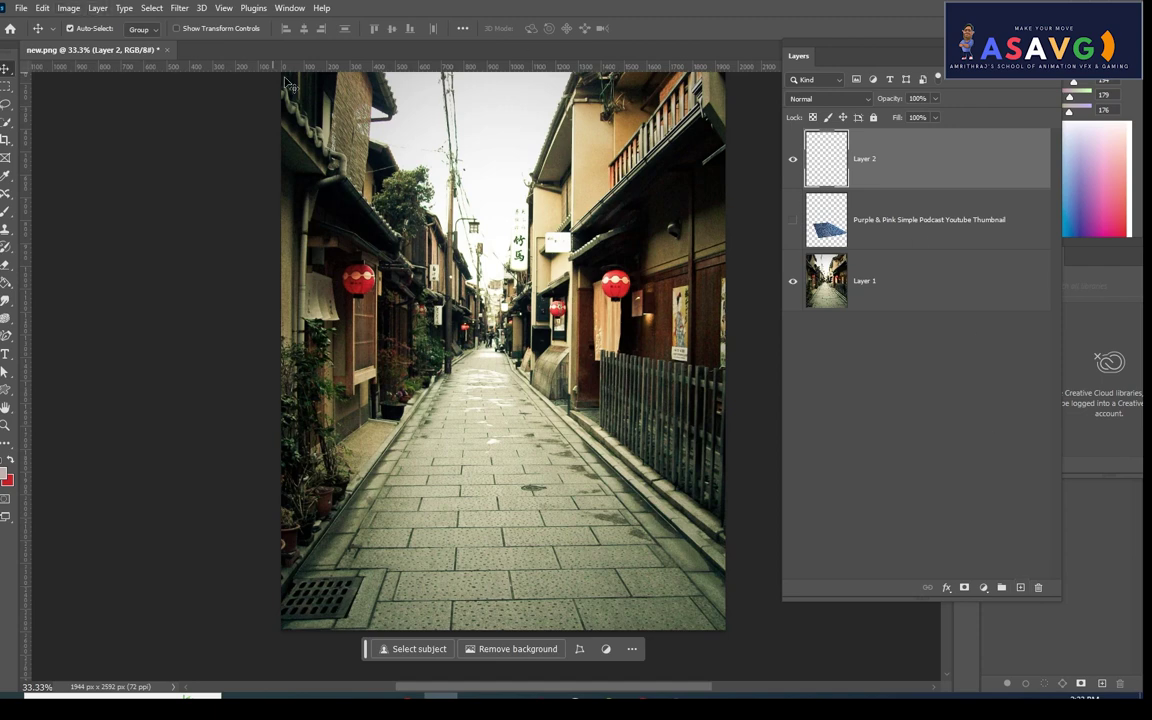
Step: In Vanishing Point, draw a four-corner perspective plane along the paved street
left_click(167, 10)
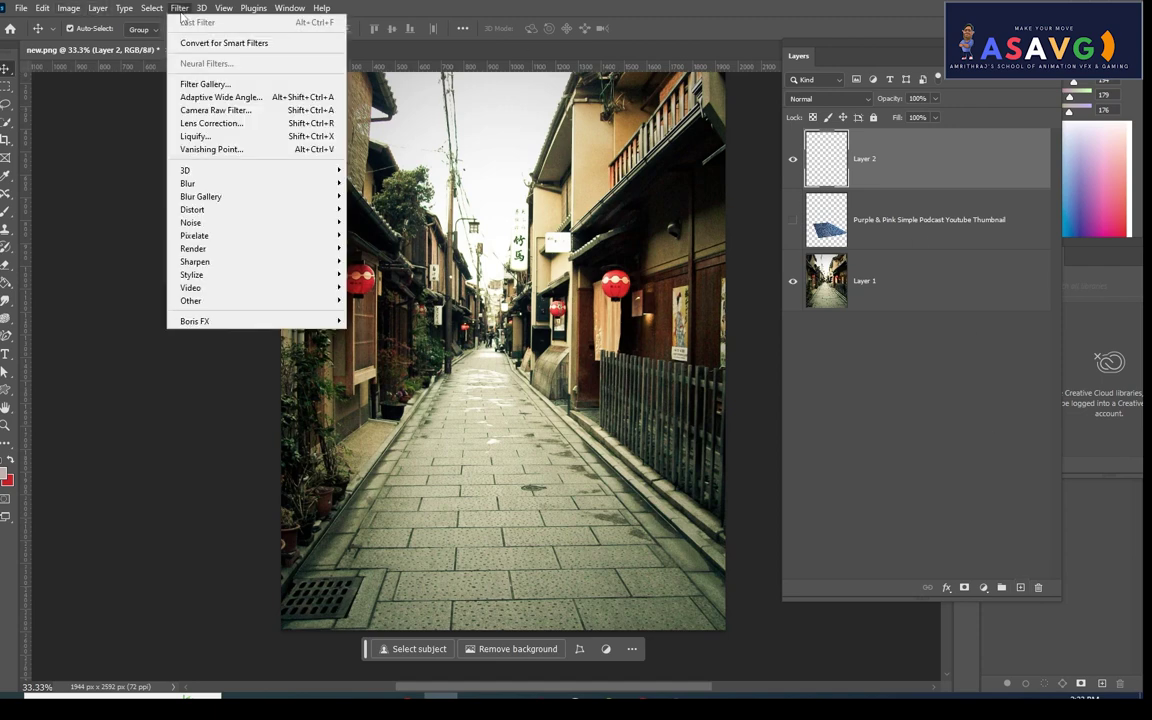
left_click(212, 149)
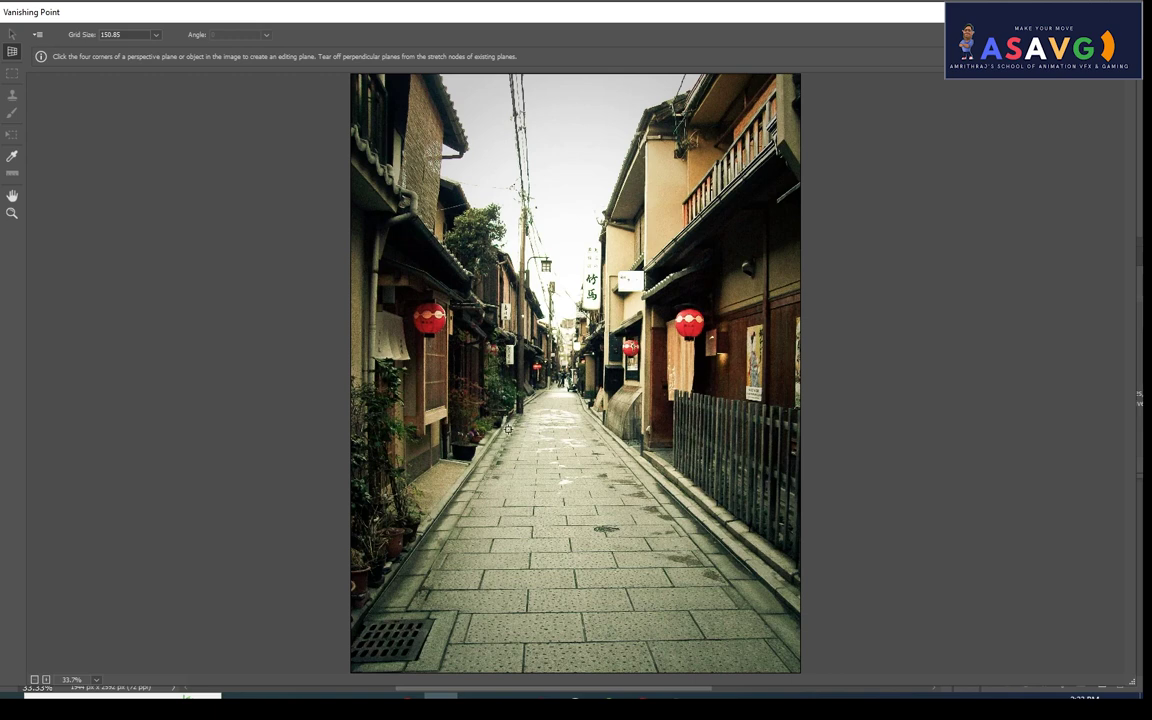
left_click(510, 432)
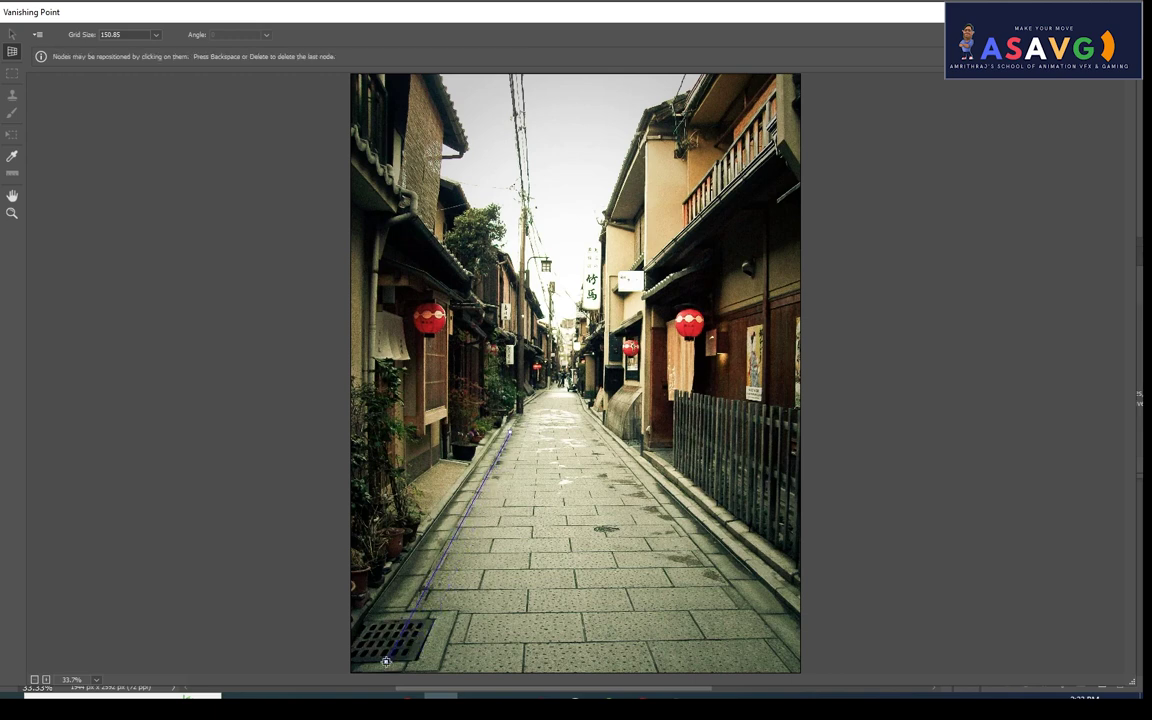
left_click(386, 661)
left_click(764, 652)
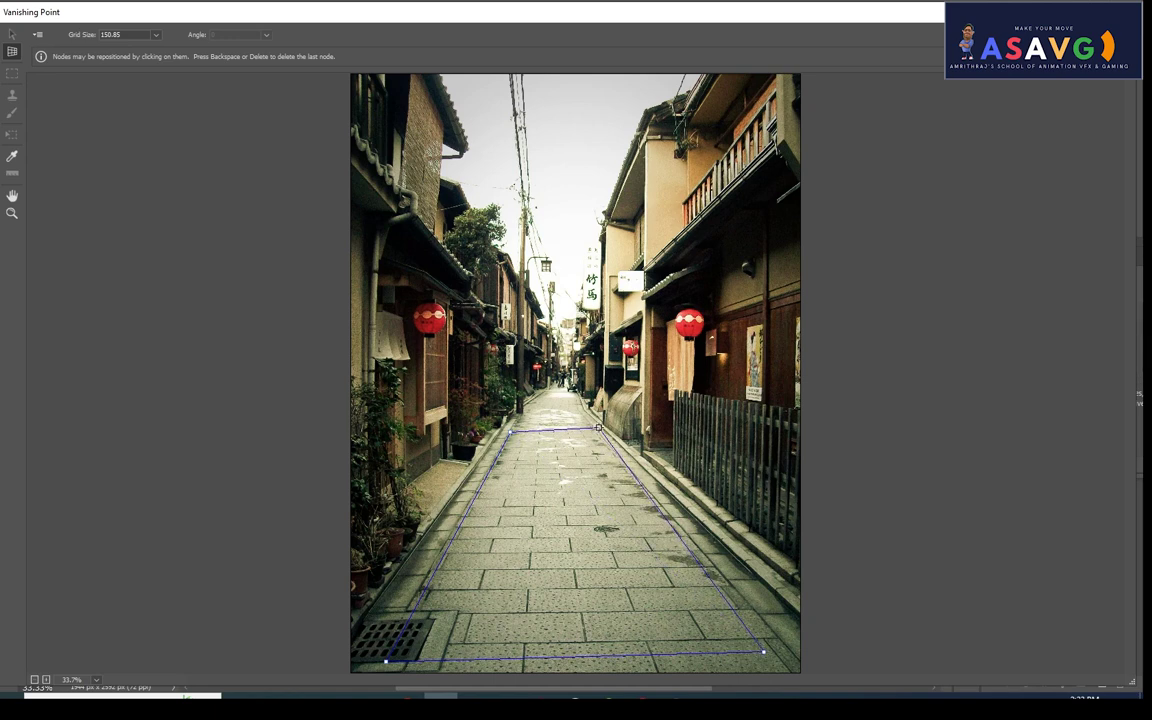
left_click(598, 428)
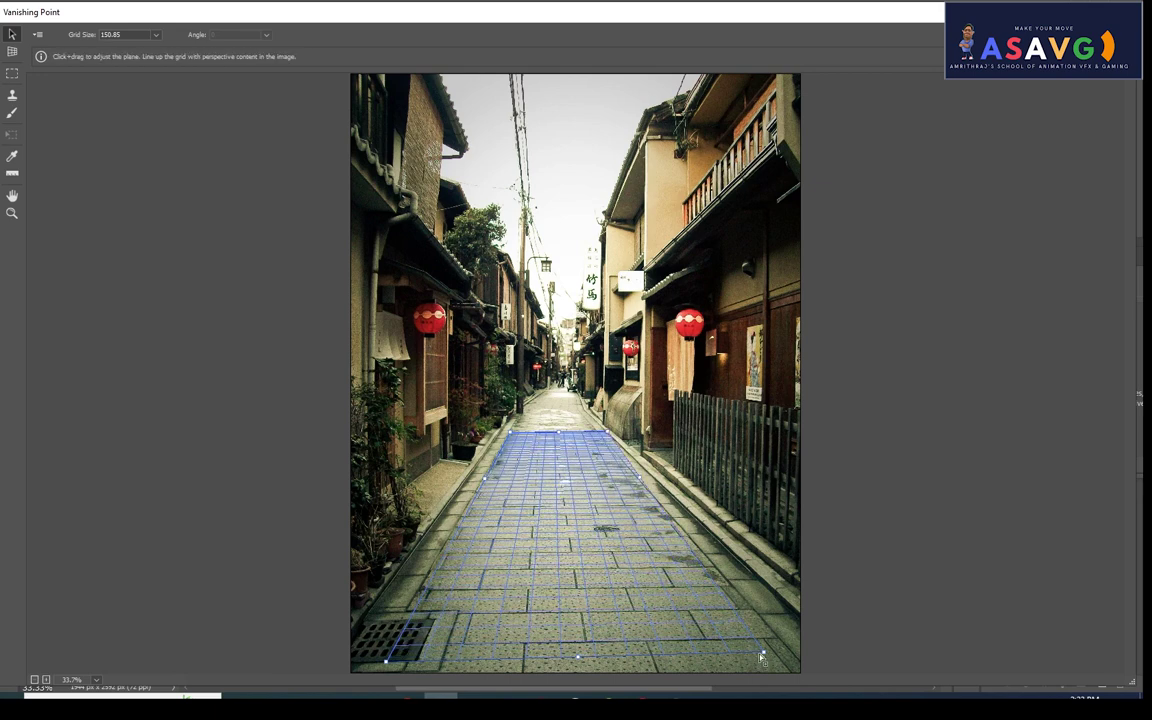
Step: Align the plane's bottom-right corner, then paste the diamond plate and drag it into the plane
left_click_drag(761, 657, 777, 650)
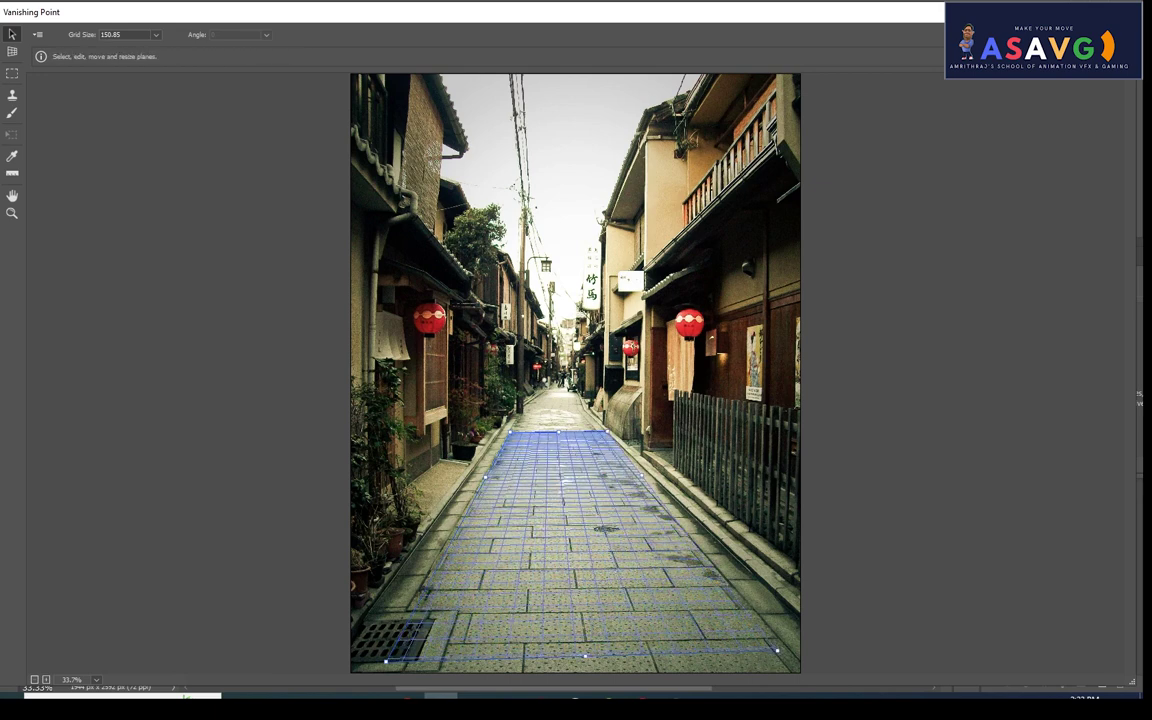
key("ctrl+v")
mouse_move(540, 150)
left_mouse_down()
mouse_move(597, 557)
mouse_move(595, 525)
left_mouse_up()
Step: Scale and position the texture over the lower street, then apply it to Layer 2
left_click(12, 134)
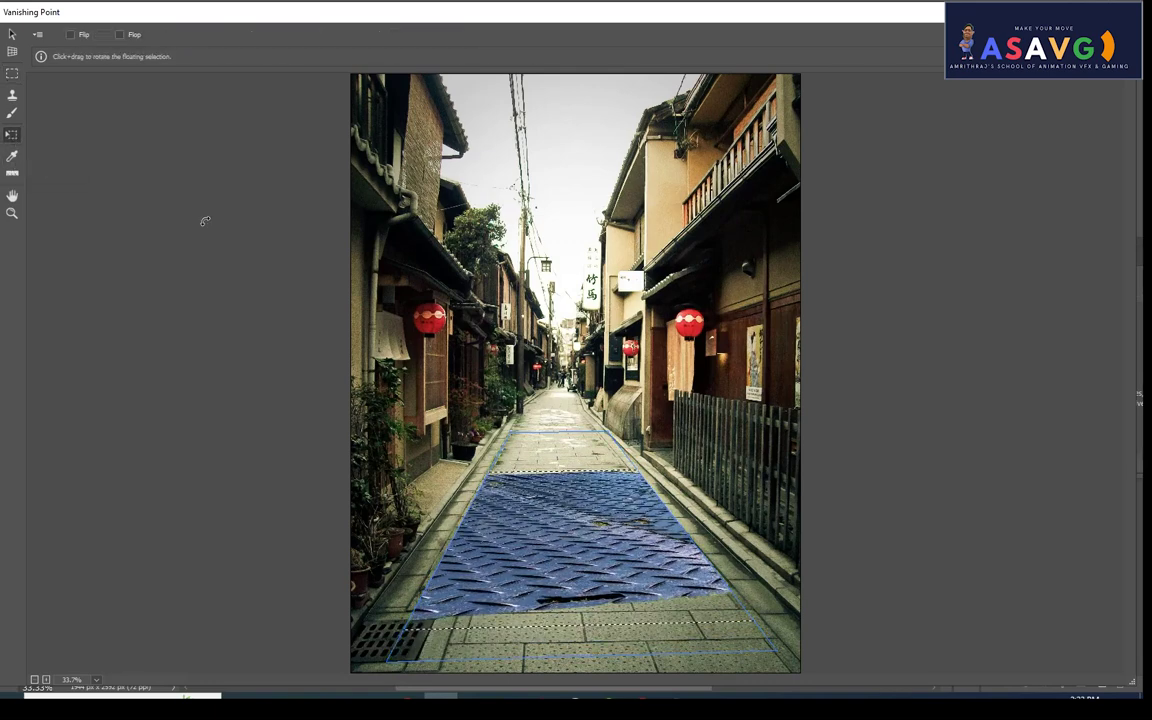
mouse_move(628, 612)
left_mouse_down()
mouse_move(632, 567)
mouse_move(614, 563)
left_mouse_up()
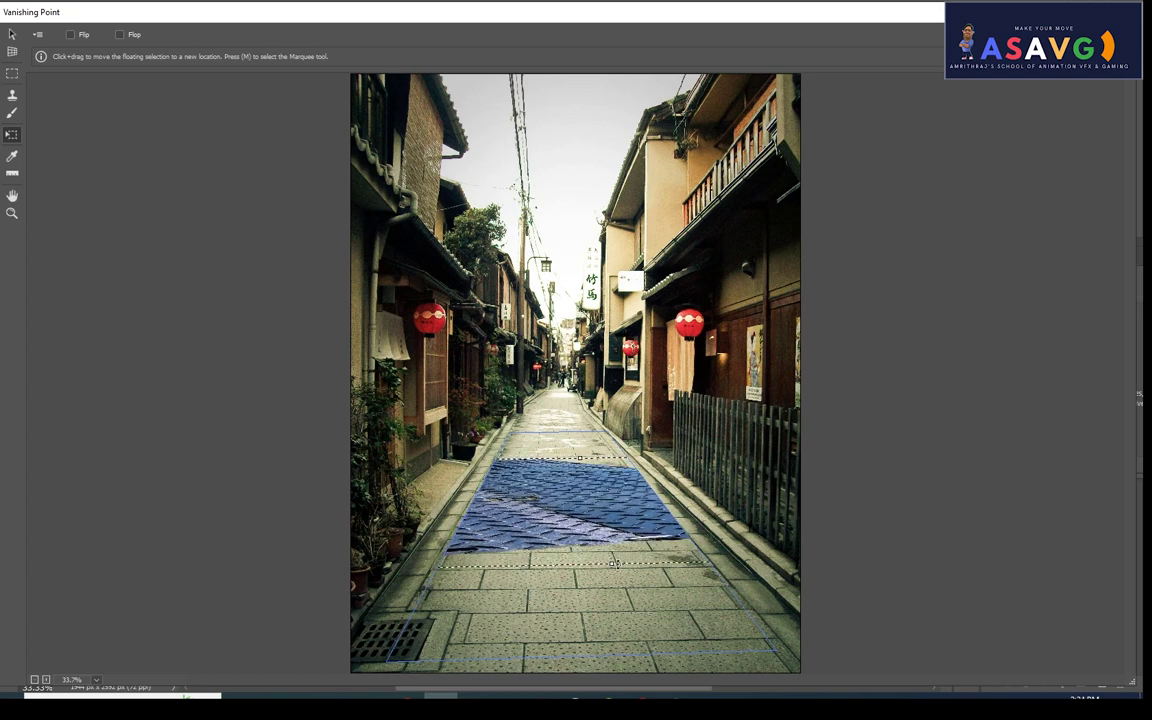
left_click_drag(610, 561, 637, 688)
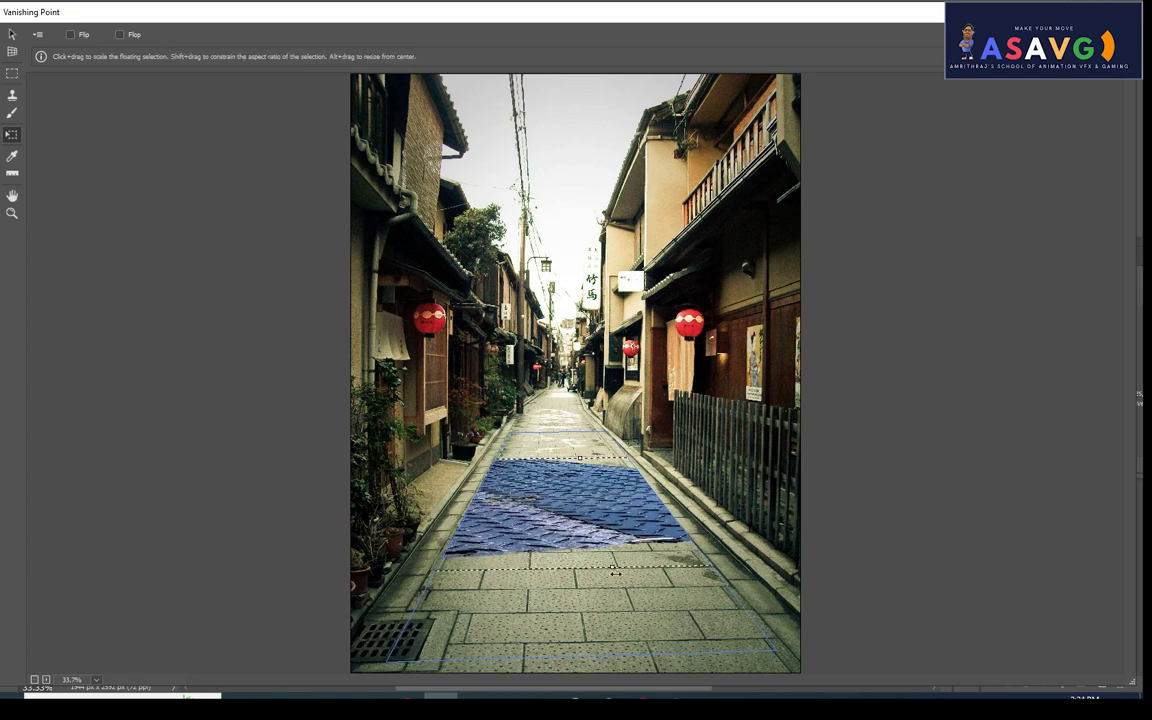
left_click_drag(578, 458, 621, 427)
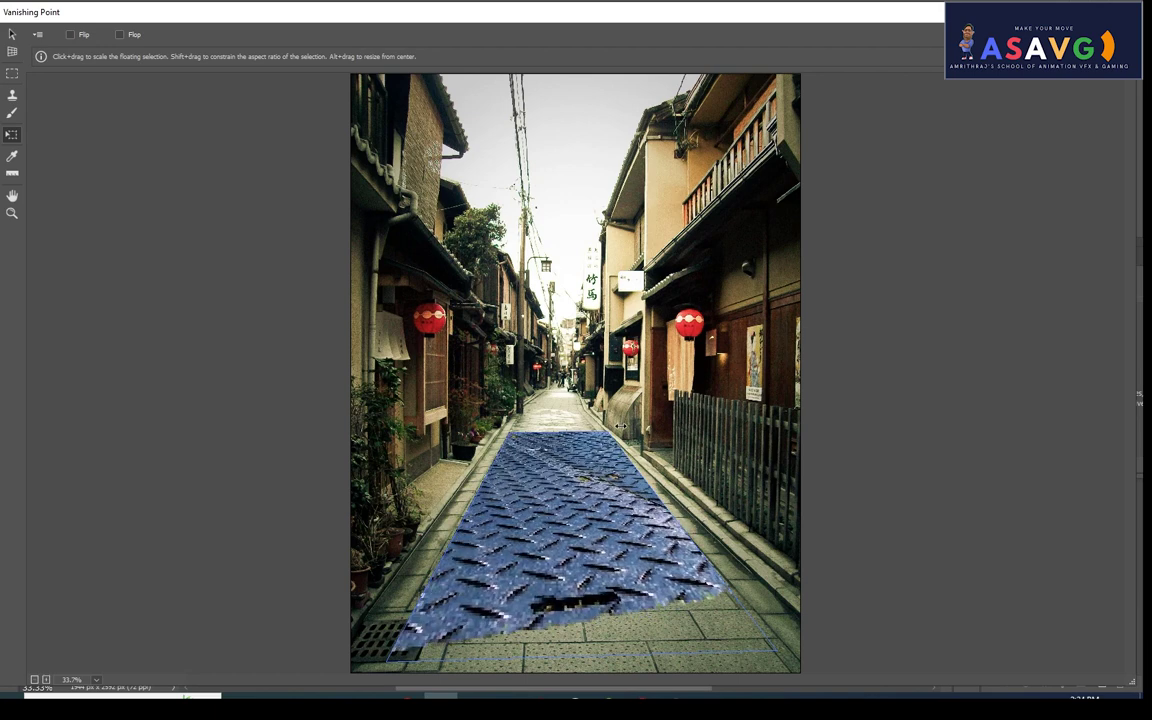
key("ctrl+z")
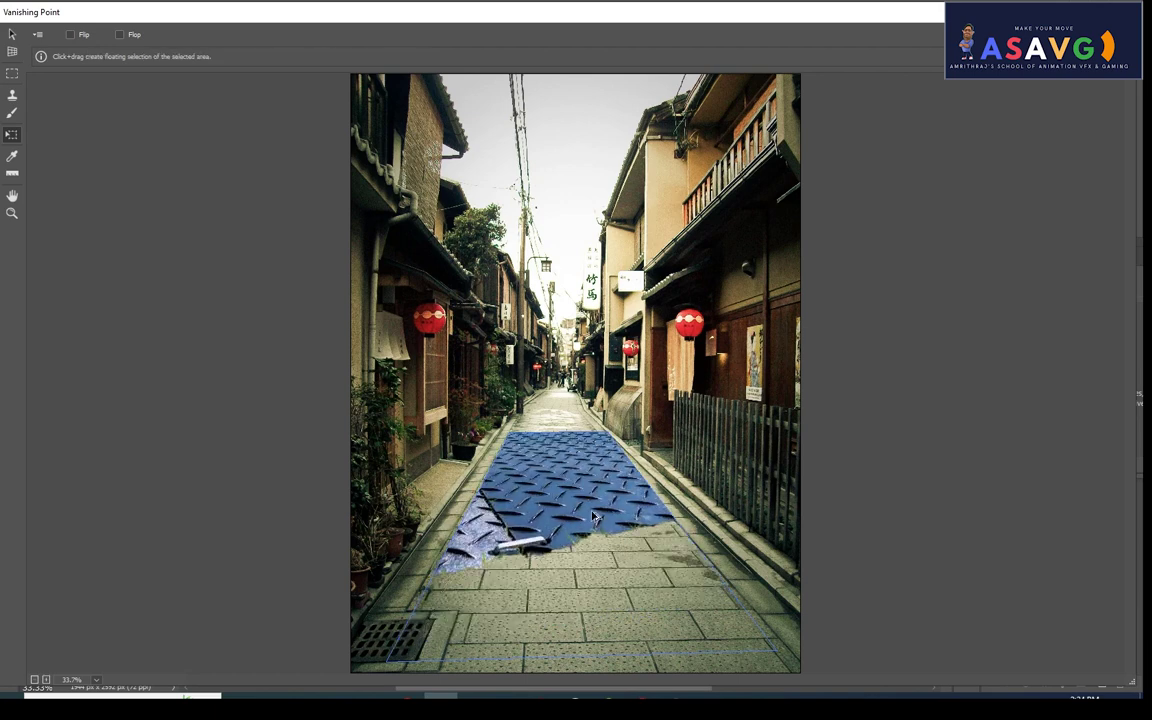
key("ctrl+z")
mouse_move(592, 516)
left_mouse_down()
mouse_move(576, 590)
mouse_move(576, 575)
left_mouse_up()
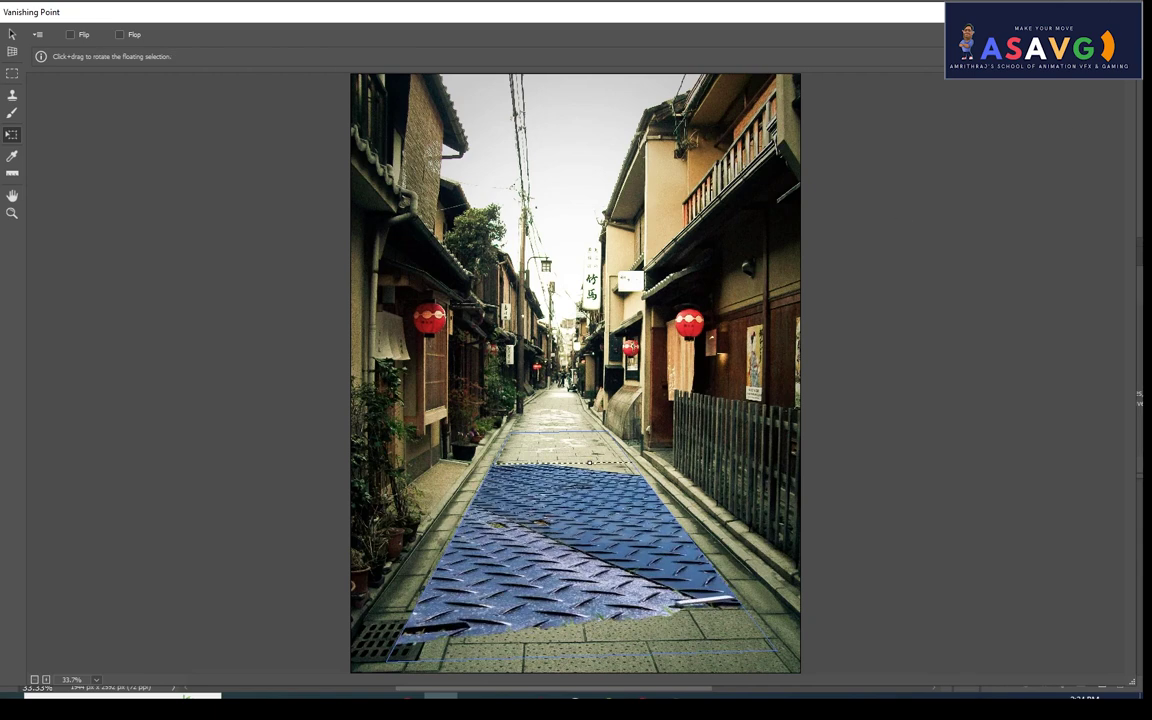
key("Return")
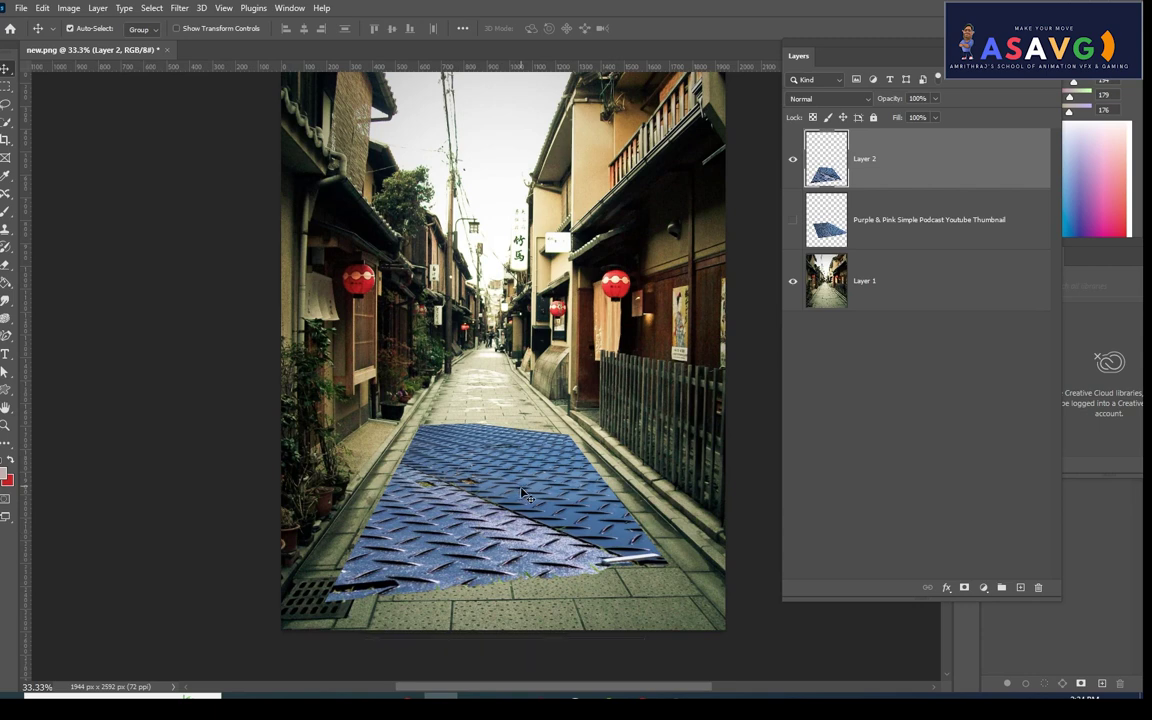
Step: Nudge Layer 2 slightly lower, switch it to Overlay, and select the texture's outline
left_click_drag(518, 492, 521, 498)
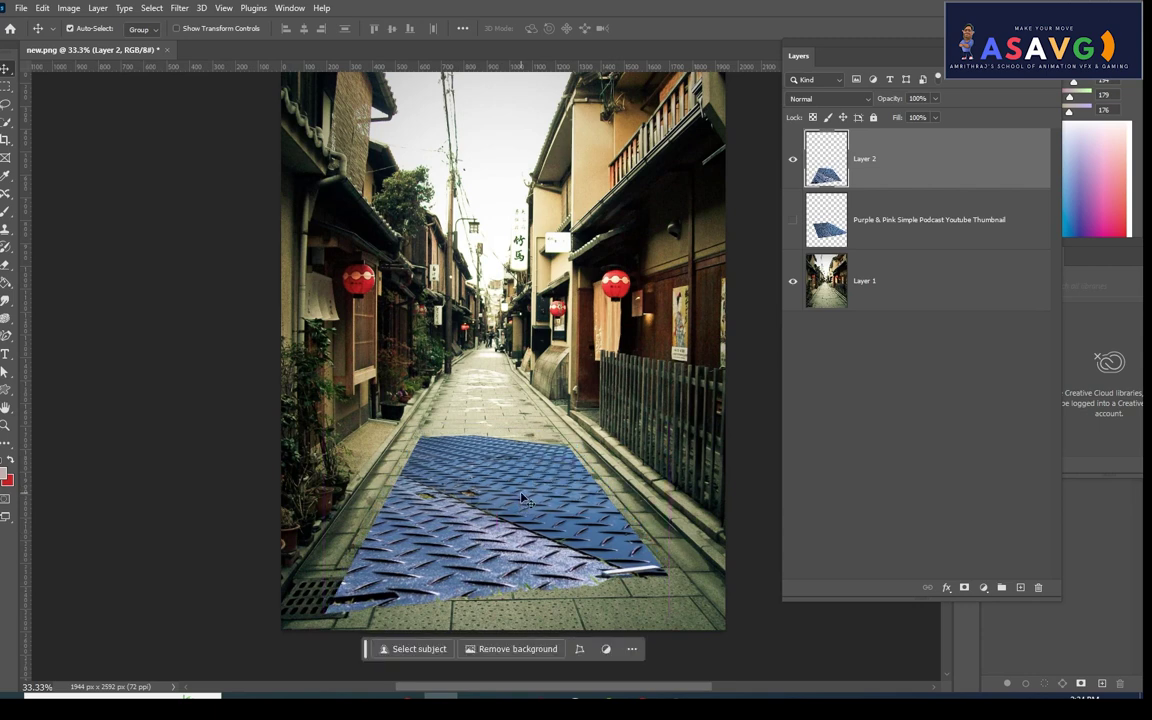
left_click(858, 100)
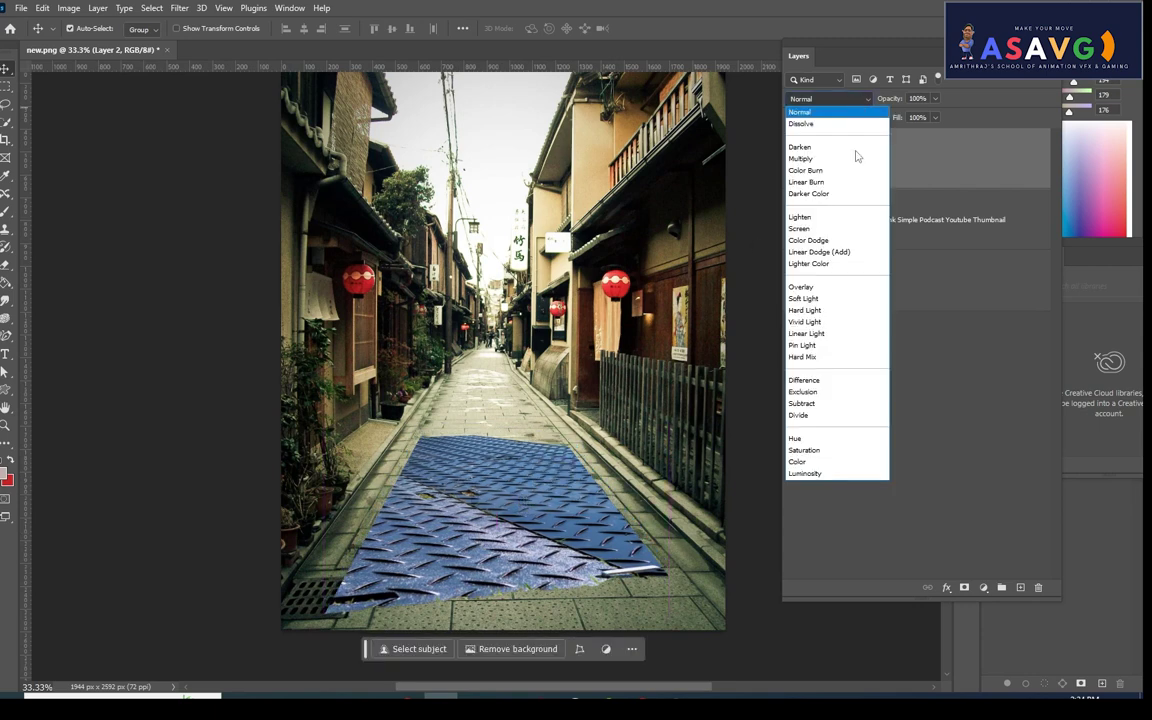
left_click(815, 289)
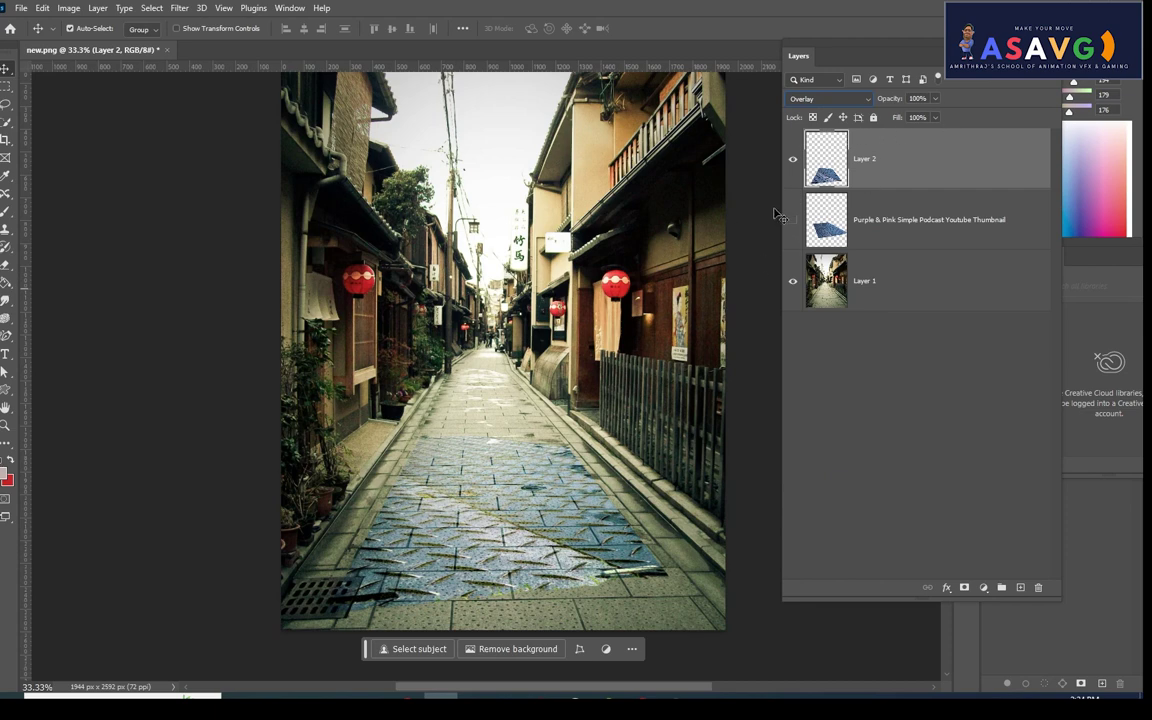
left_click(826, 160, "ctrl")
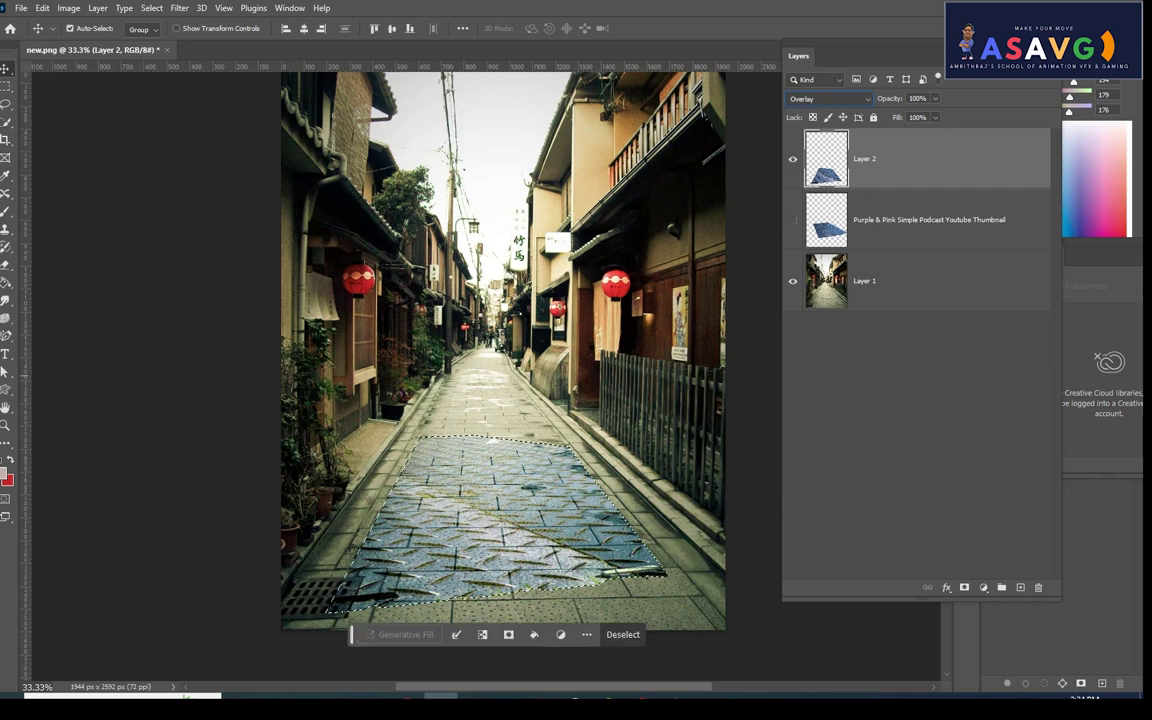
Step: Fill the texture selection with a greenish stone colour sampled from the pavement
left_click(5, 474)
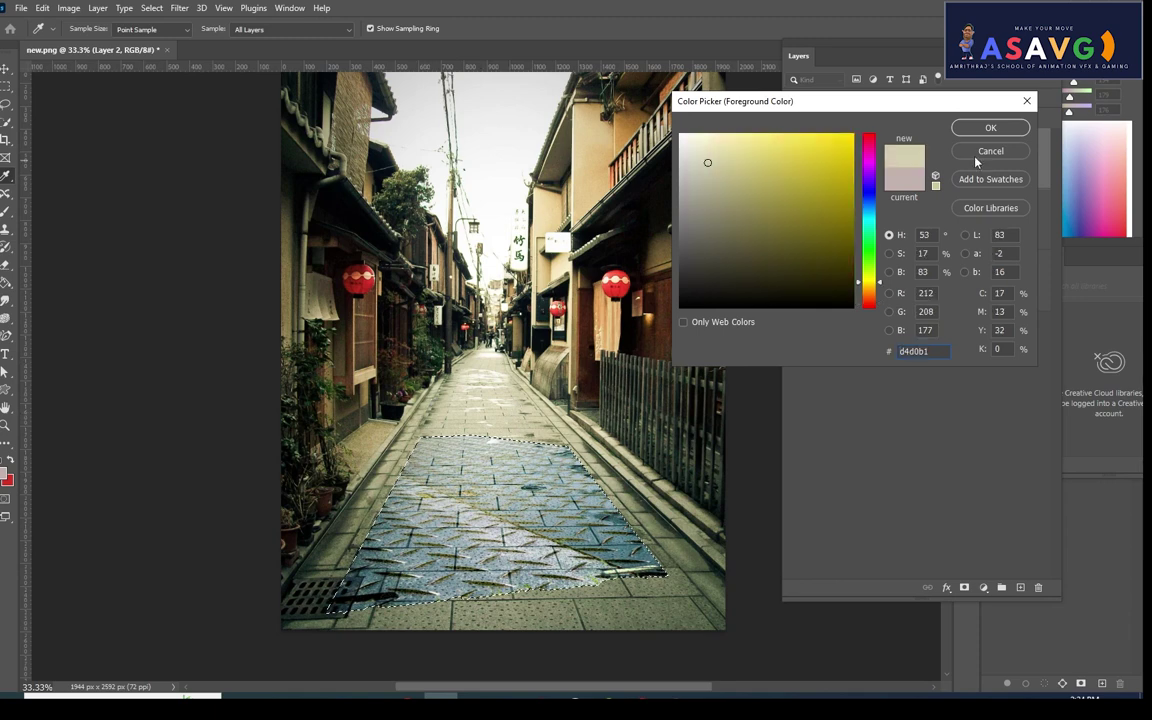
left_click(535, 607)
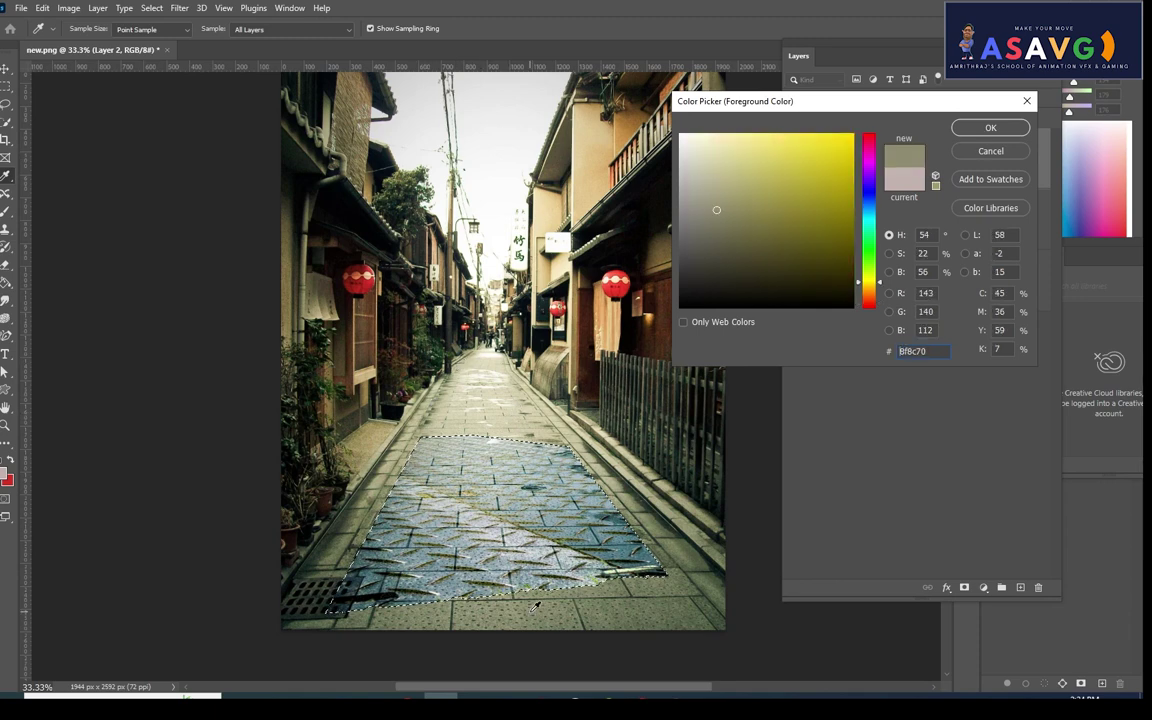
left_click(990, 127)
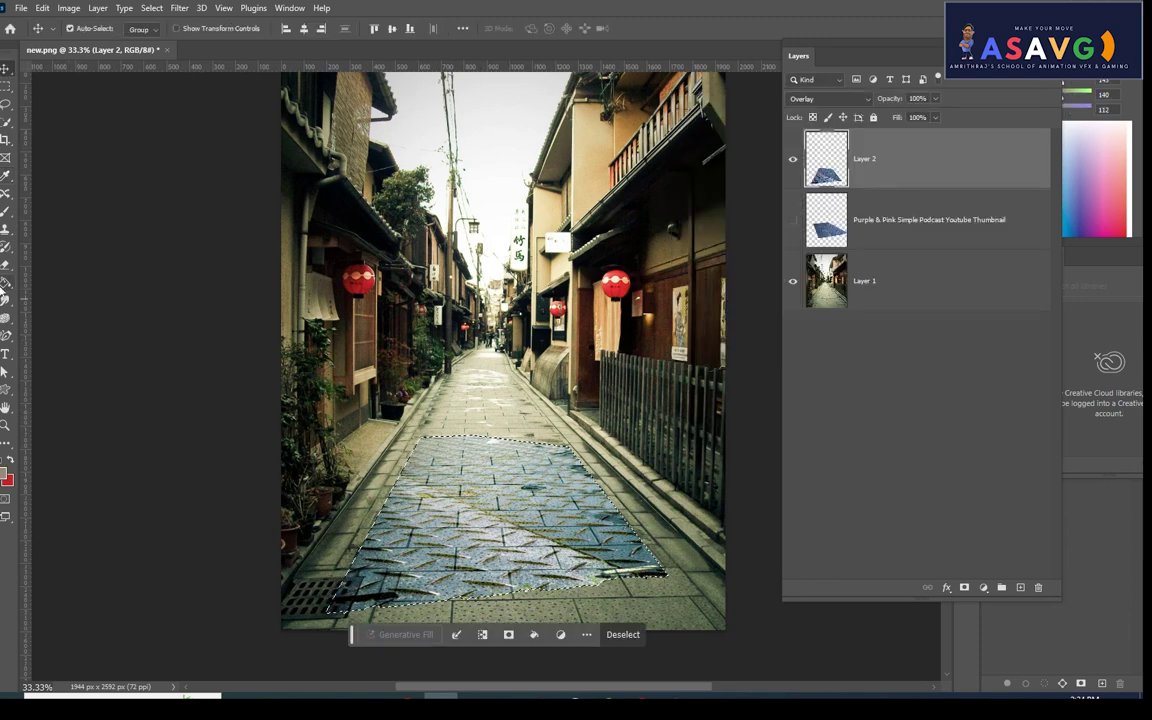
left_click(5, 283)
left_click(468, 537)
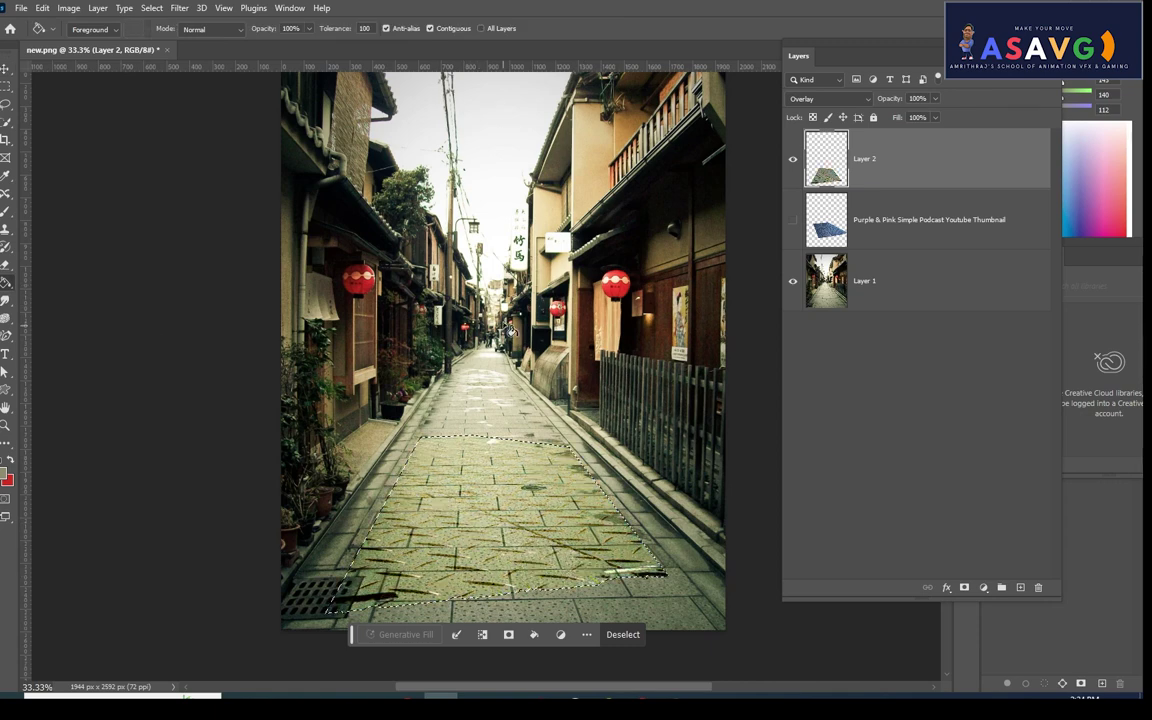
key("ctrl+d")
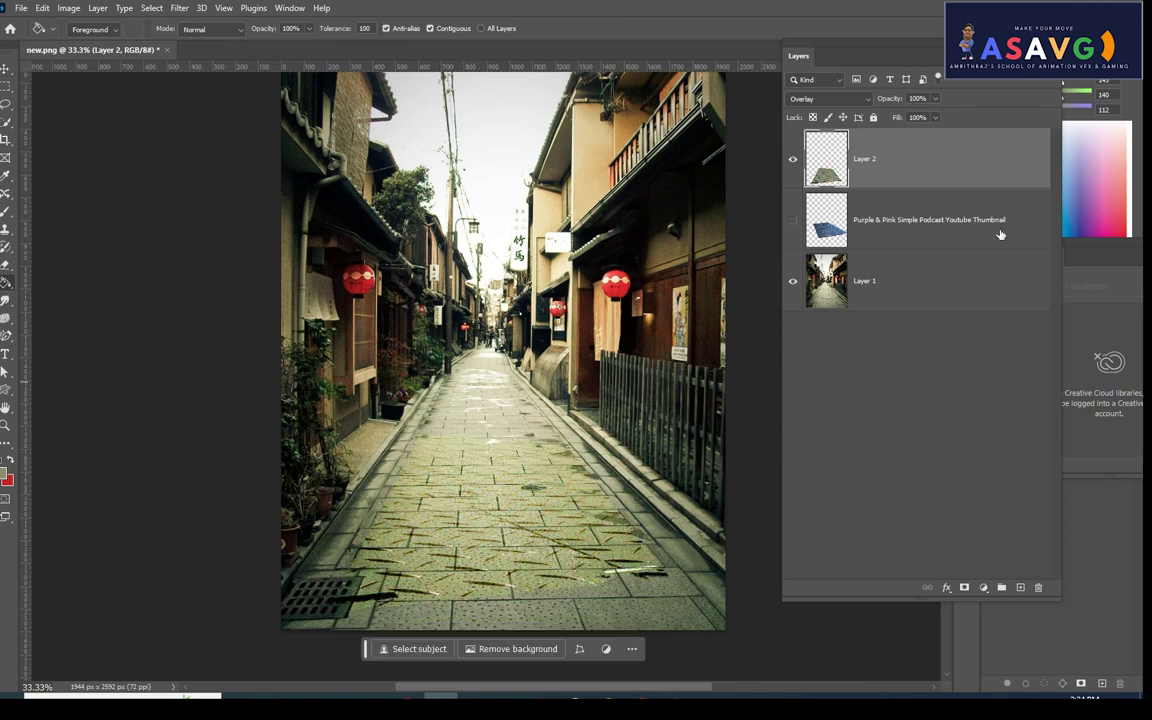
Step: Split Layer 2's Underlying Layer Blend If sliders so darker pavement shows through
right_click(920, 163)
key("Escape")
double_click(893, 177)
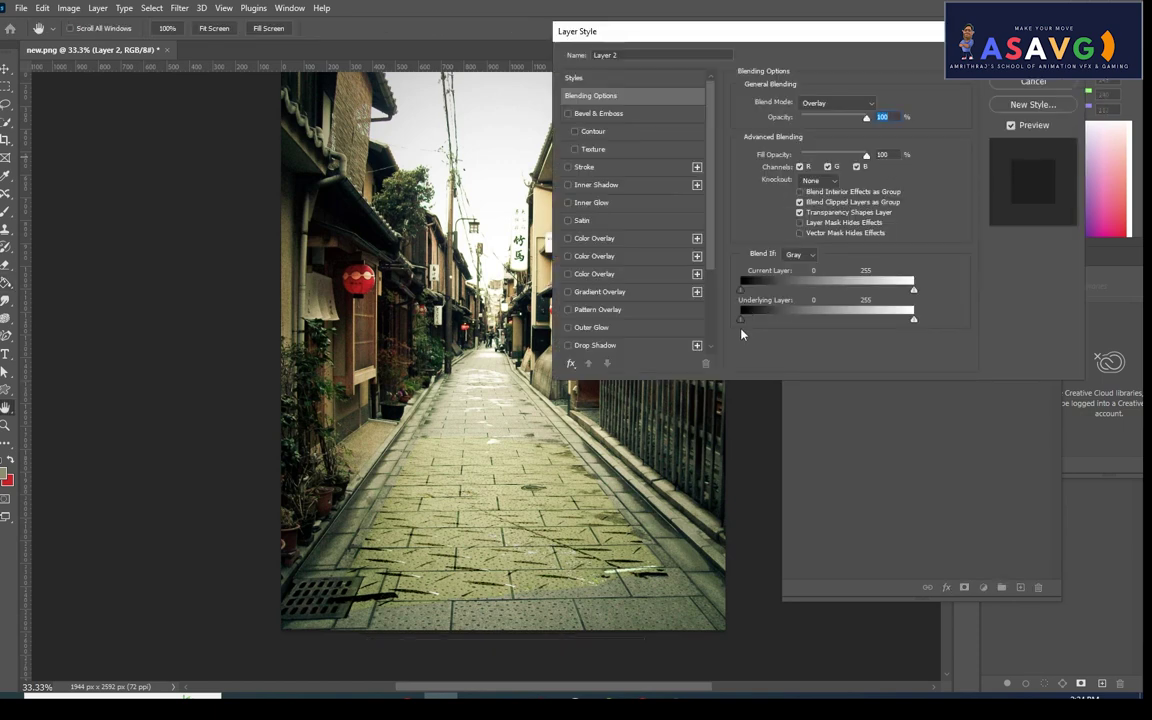
left_click_drag(744, 325, 775, 319)
left_click_drag(913, 319, 797, 321)
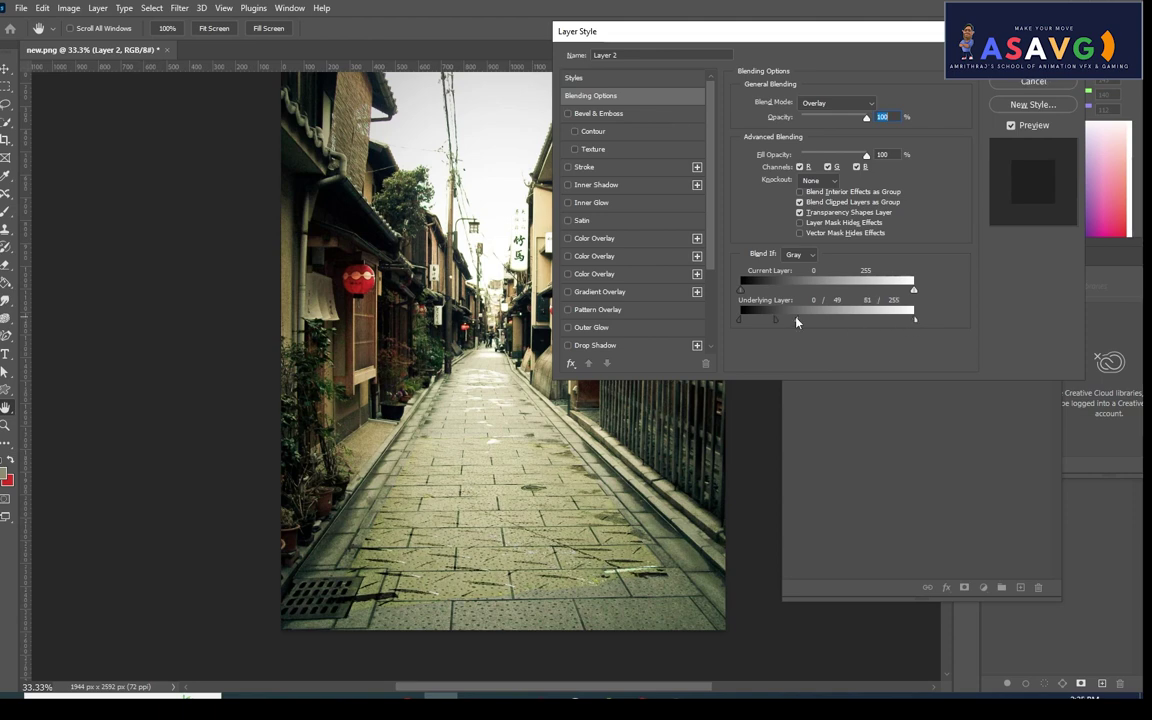
key("Return")
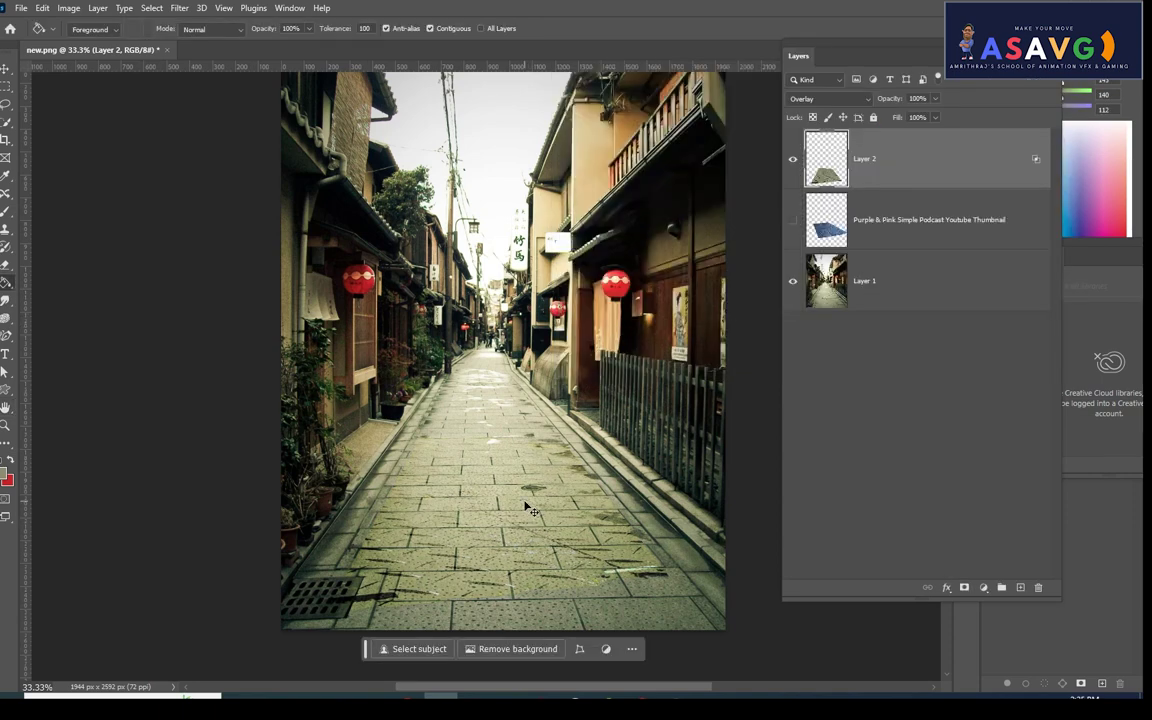
Step: Stretch the texture layer vertically to cover the whole street, then toggle its visibility to compare
key("ctrl+t")
left_click_drag(496, 618, 492, 700)
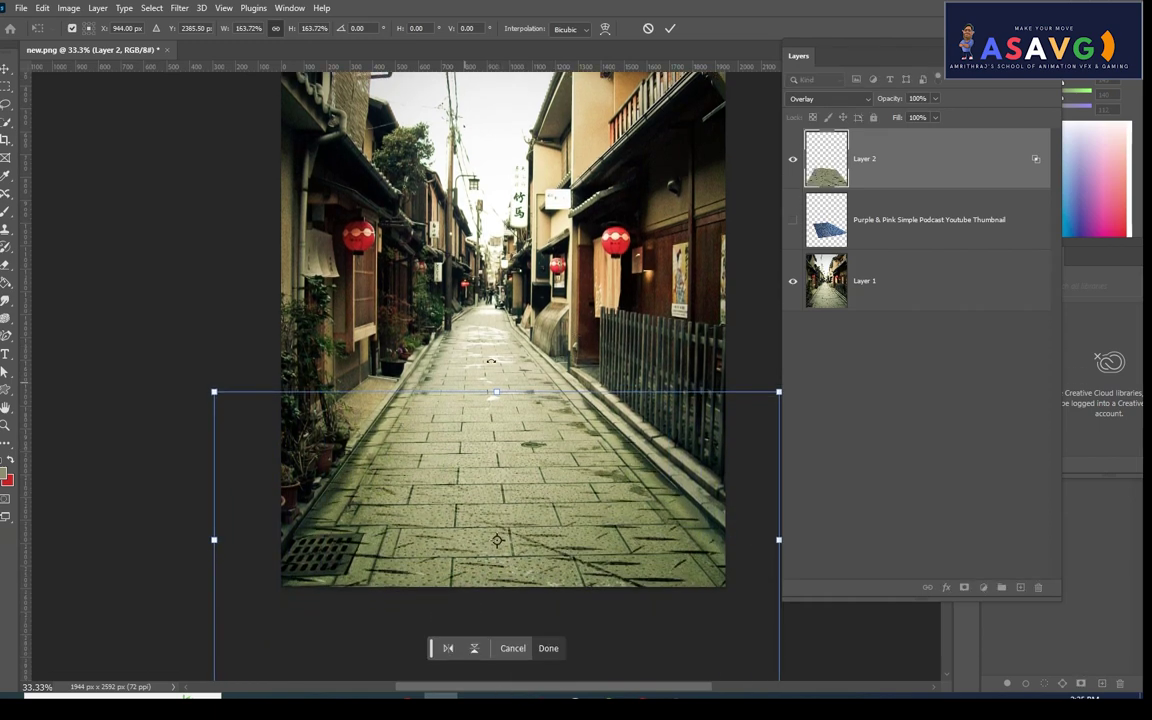
mouse_move(495, 392)
left_mouse_down()
mouse_move(465, 381)
mouse_move(465, 393)
left_mouse_up()
key("Return")
scroll(494, 345, "up", 1)
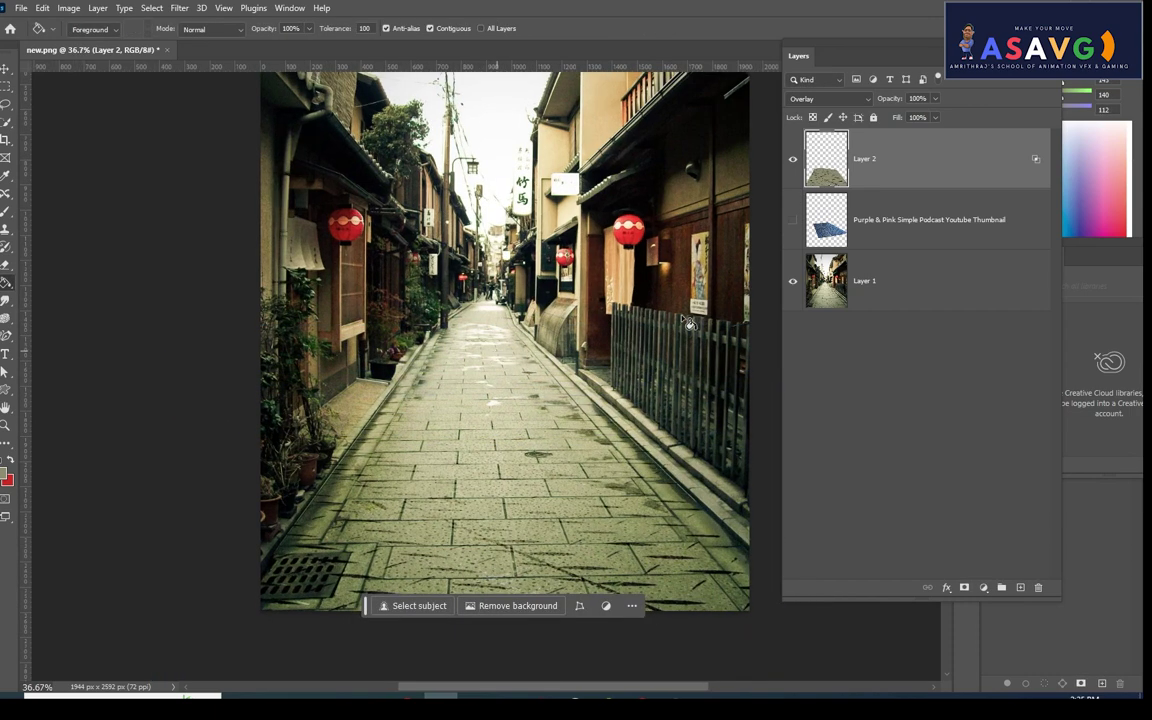
left_click(792, 160)
left_click(792, 160)
left_click(792, 160)
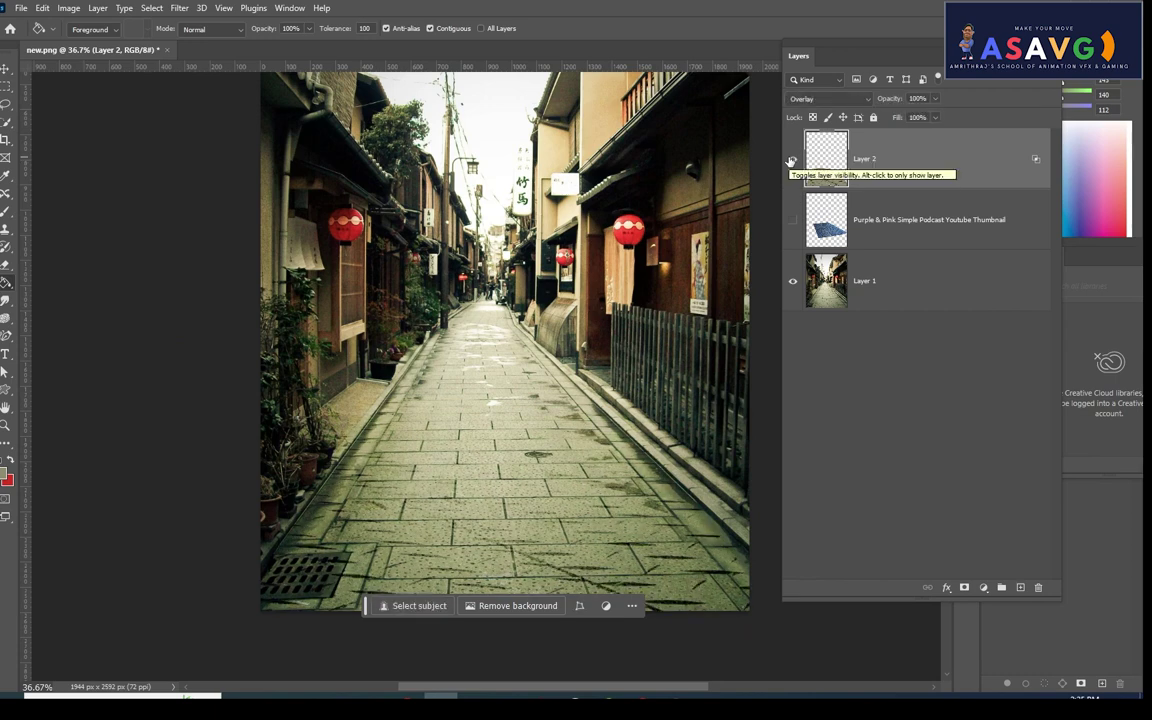
Step: Add a layer mask to Layer 2 and brush black over the drain grate
left_click(963, 588)
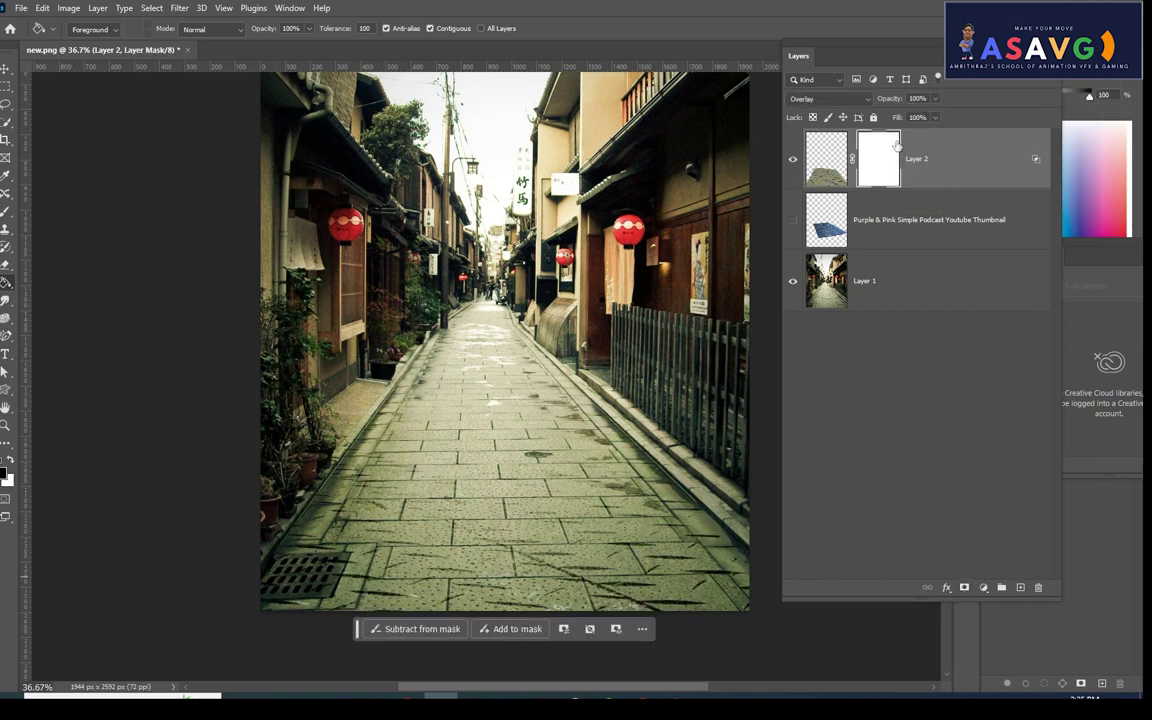
left_click(7, 211)
right_click(7, 211)
left_click(60, 207)
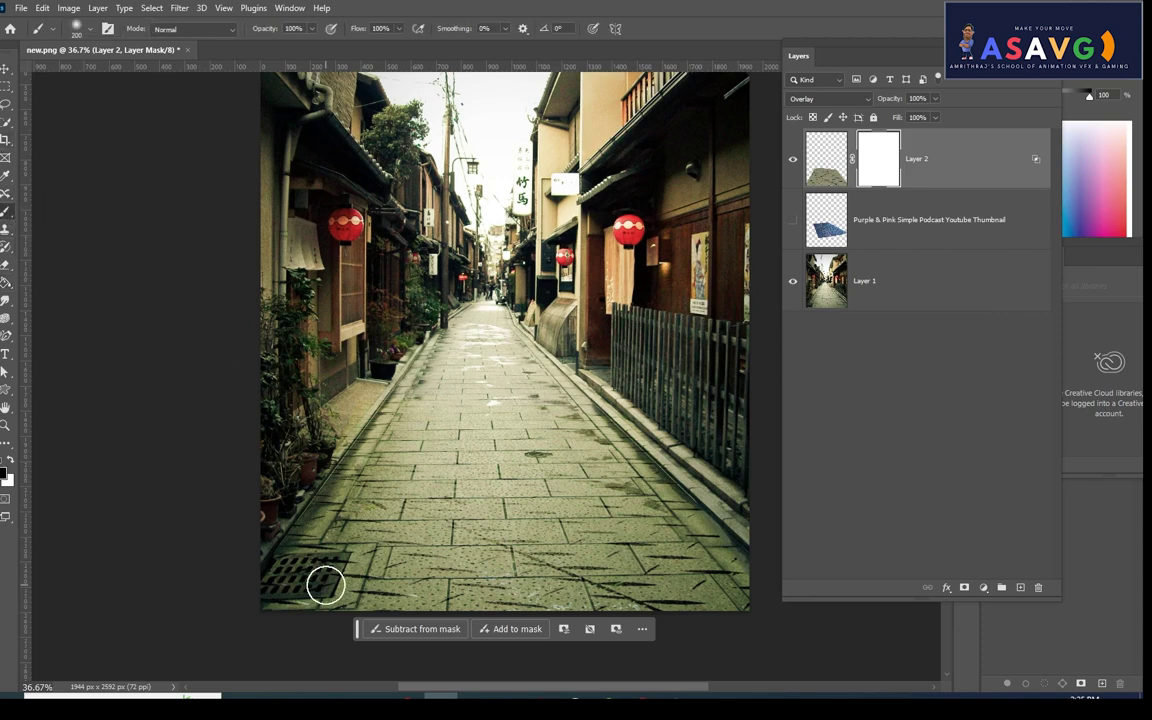
left_click_drag(283, 580, 305, 590)
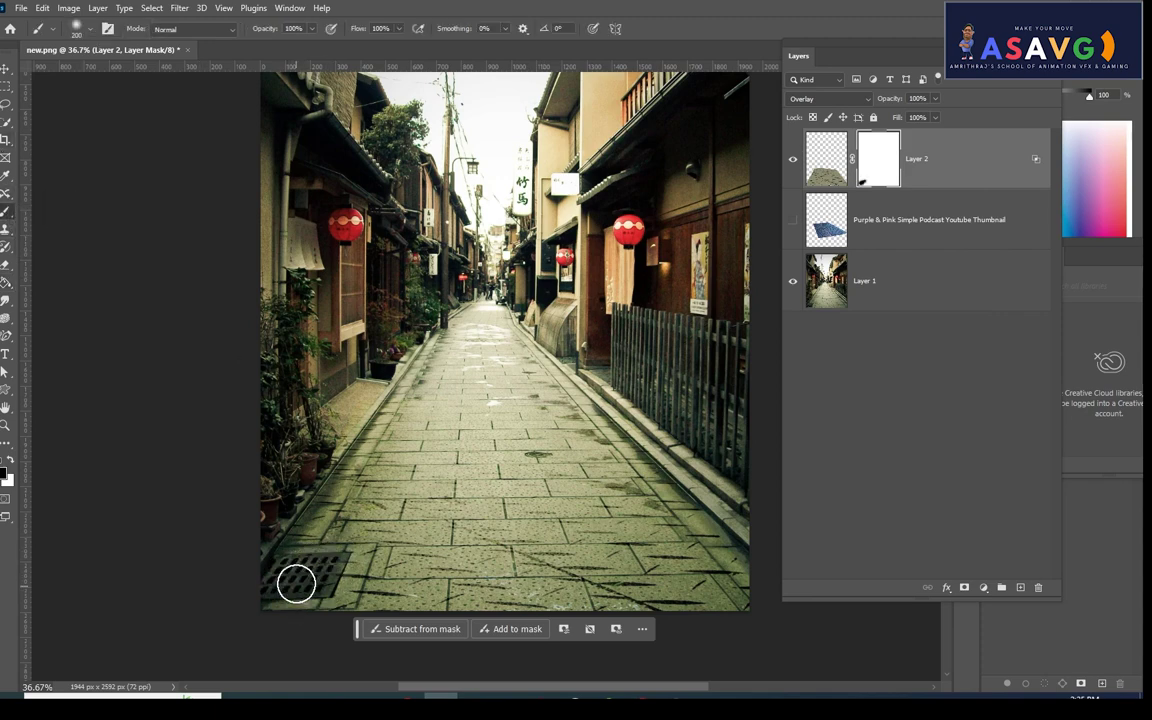